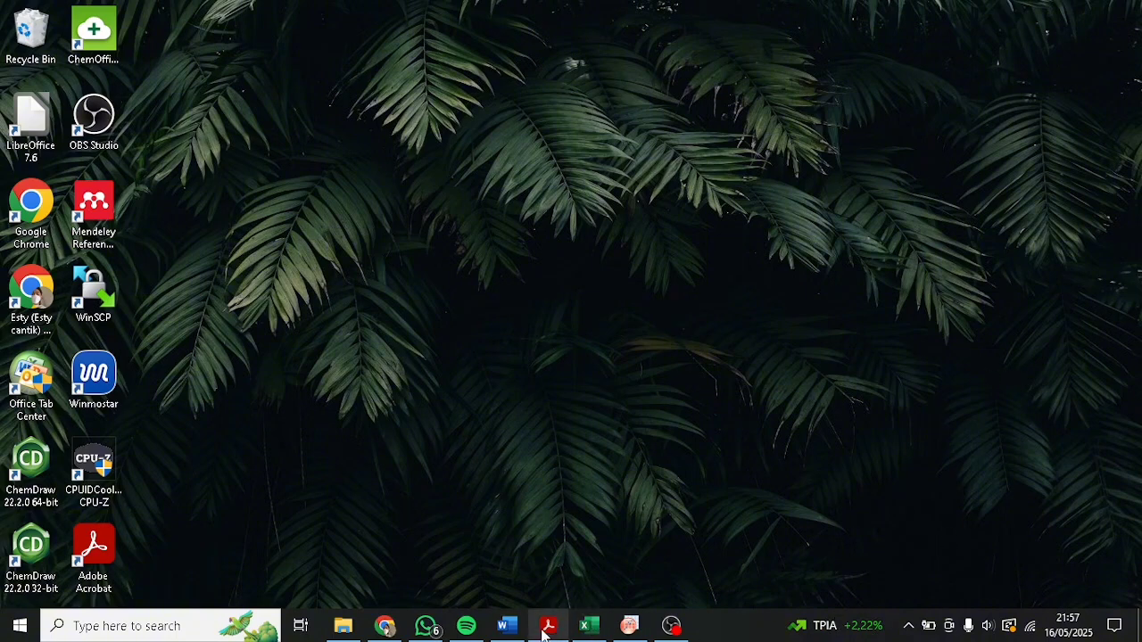
- Switch to Excel and look over the wavelength and reflectance columns in the data DRS workbook
{"action": "left_click", "coordinate": [590, 627]}
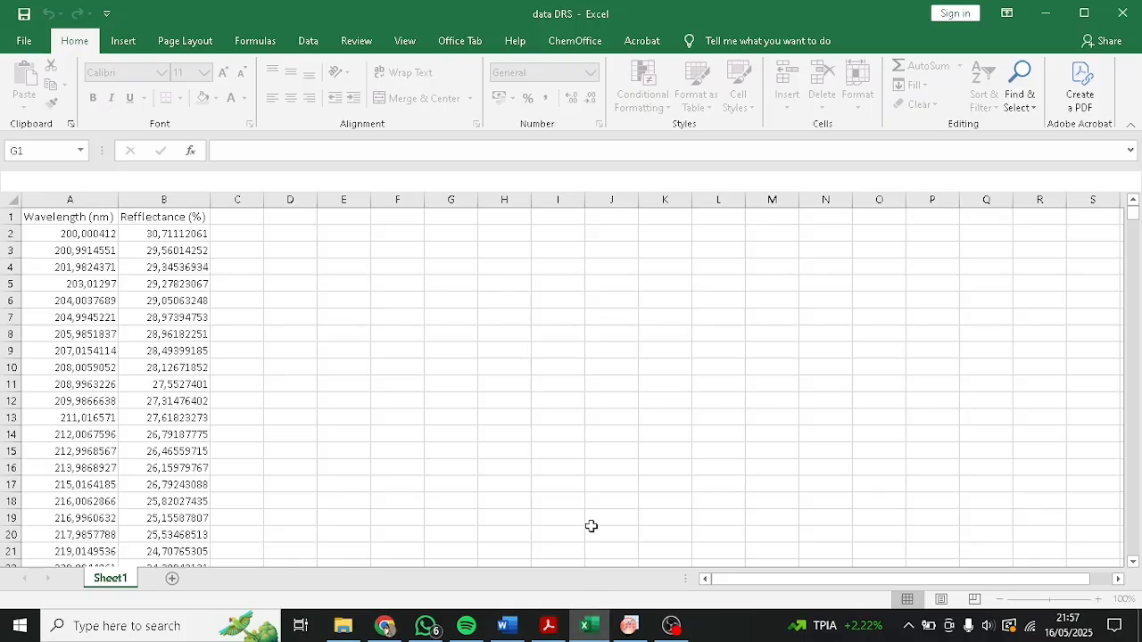
{"action": "left_click", "coordinate": [586, 629]}
- Switch to the band gap formula PDF in Acrobat and read the Kubelka-Munk function, its relation to energy and the transition index n
{"action": "left_click", "coordinate": [549, 625]}
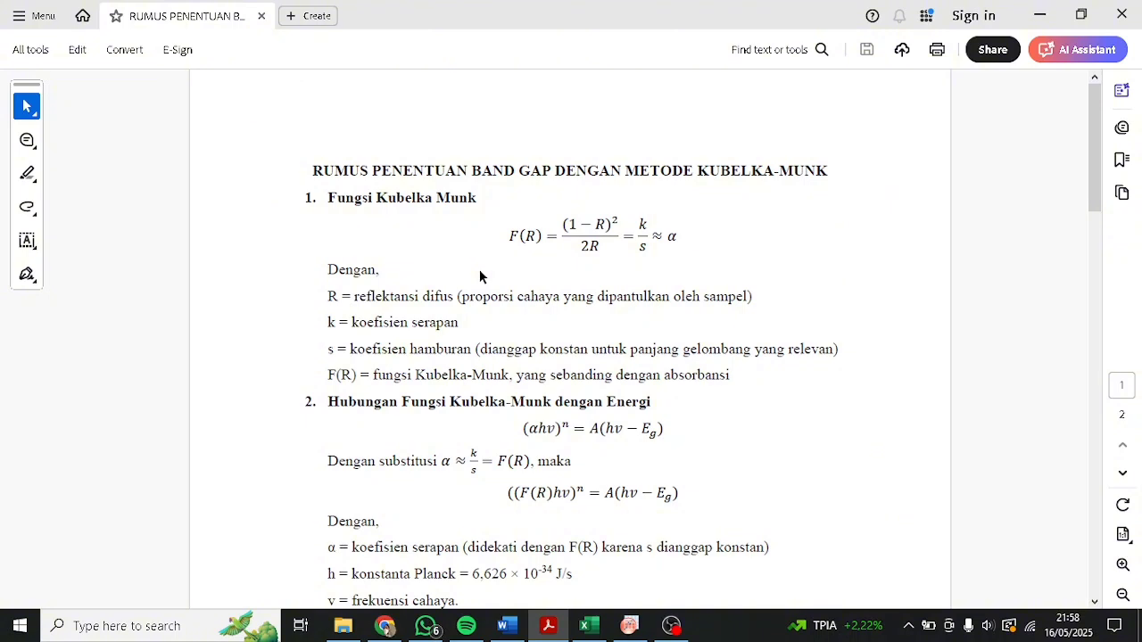
{"action": "scroll", "coordinate": [541, 314], "scroll_direction": "down", "scroll_amount": 3}
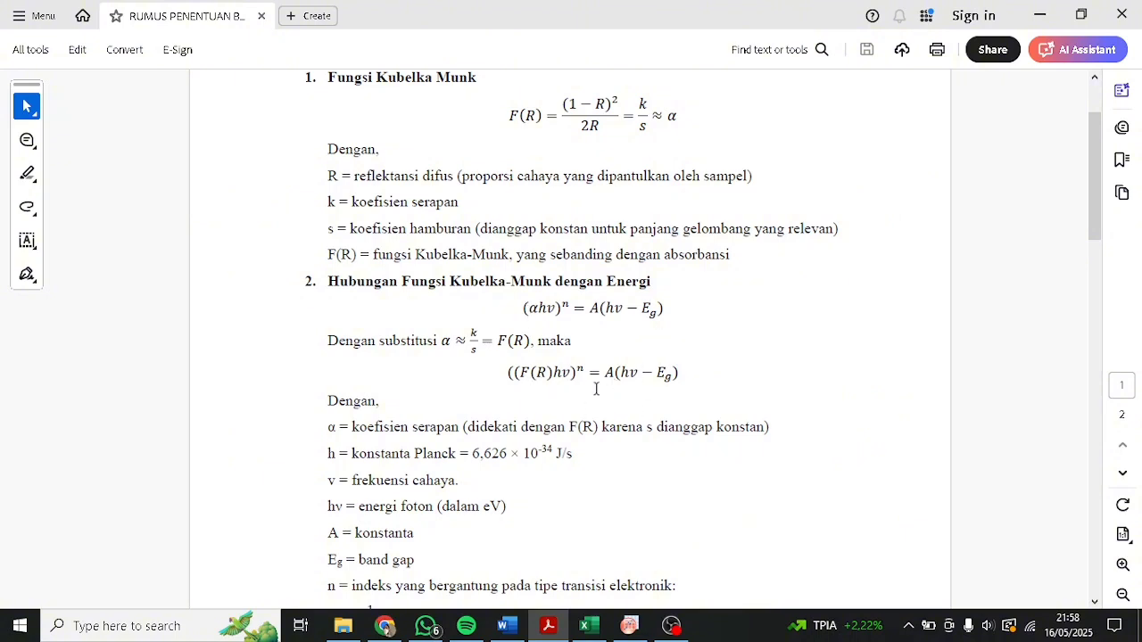
{"action": "scroll", "coordinate": [549, 393], "scroll_direction": "down", "scroll_amount": 1}
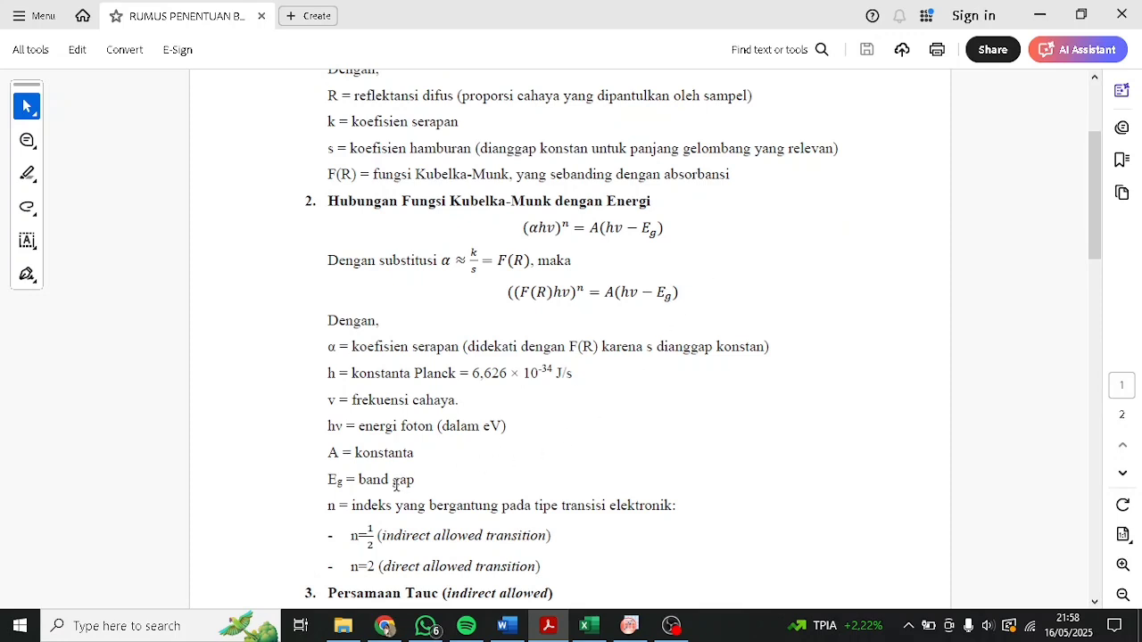
{"action": "scroll", "coordinate": [539, 464], "scroll_direction": "down", "scroll_amount": 2}
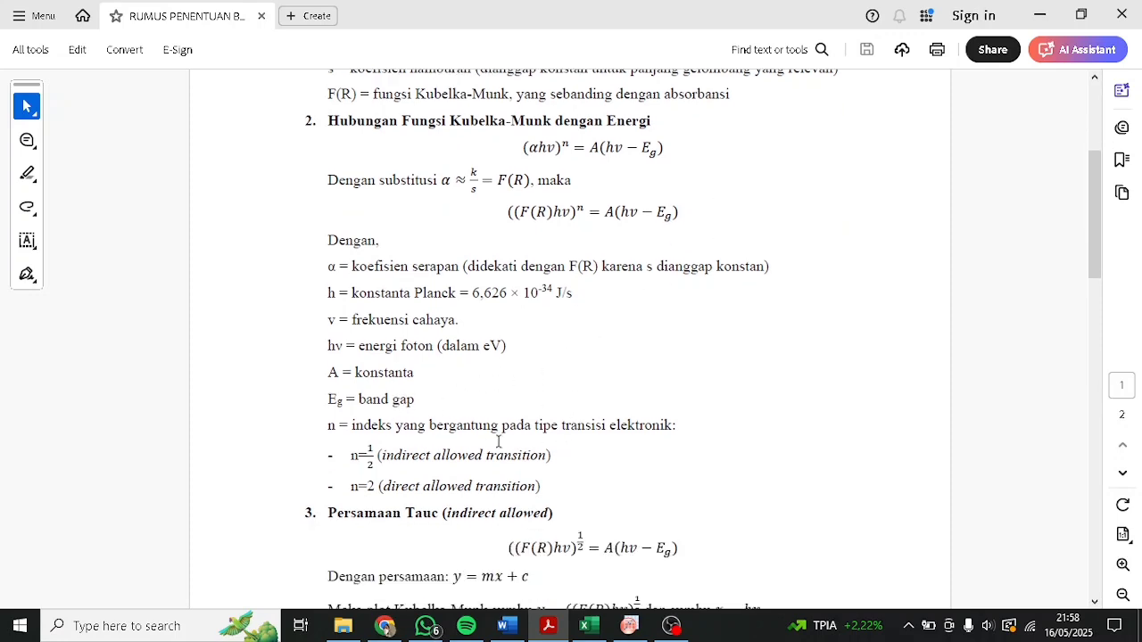
{"action": "scroll", "coordinate": [513, 437], "scroll_direction": "down", "scroll_amount": 1}
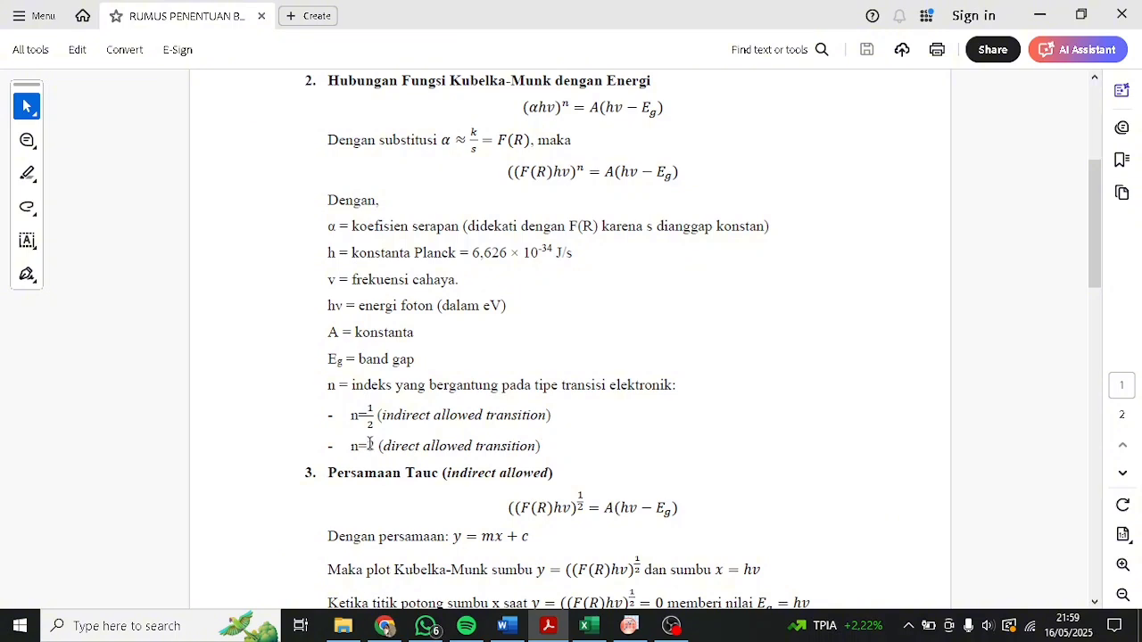
{"action": "scroll", "coordinate": [457, 451], "scroll_direction": "down", "scroll_amount": 3}
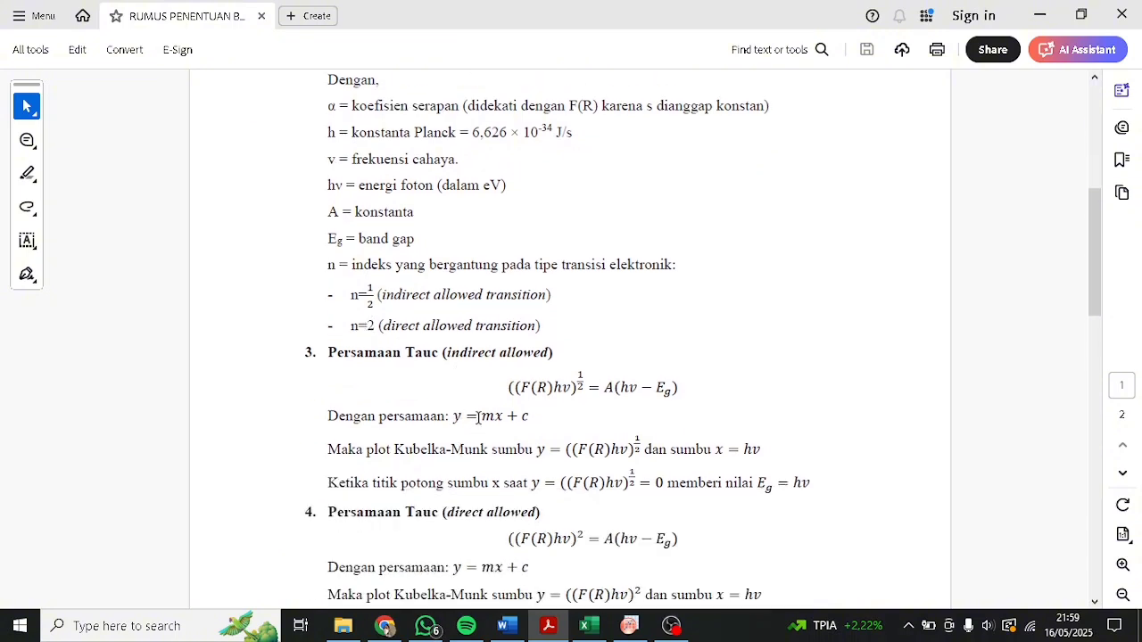
{"action": "scroll", "coordinate": [492, 385], "scroll_direction": "up", "scroll_amount": 7}
{"action": "scroll", "coordinate": [497, 378], "scroll_direction": "down", "scroll_amount": 6}
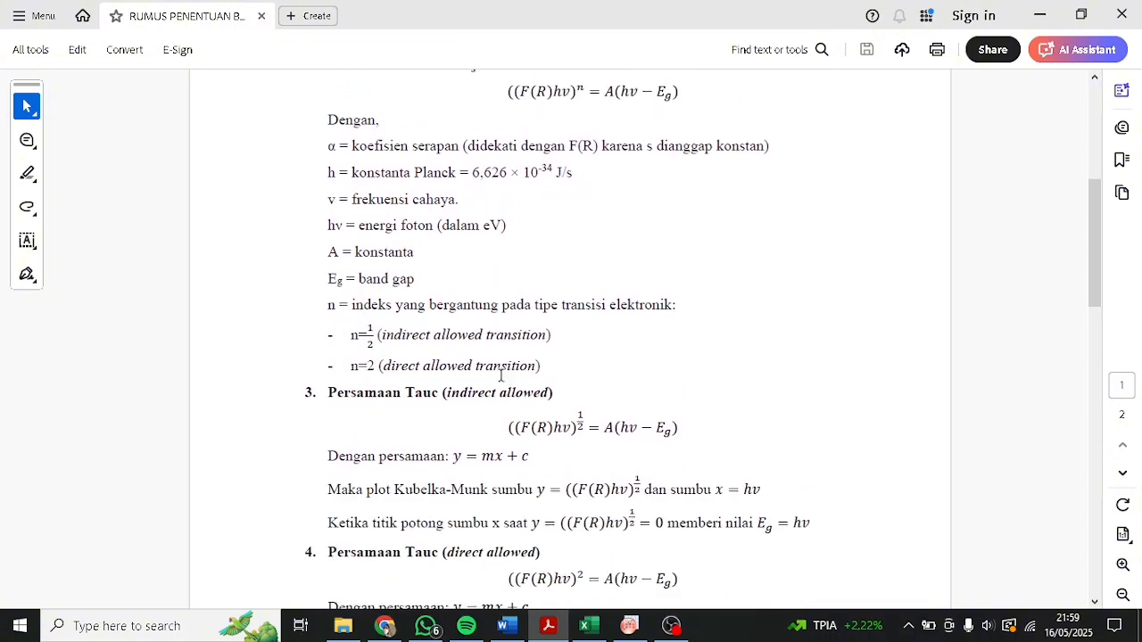
{"action": "scroll", "coordinate": [501, 375], "scroll_direction": "down", "scroll_amount": 2}
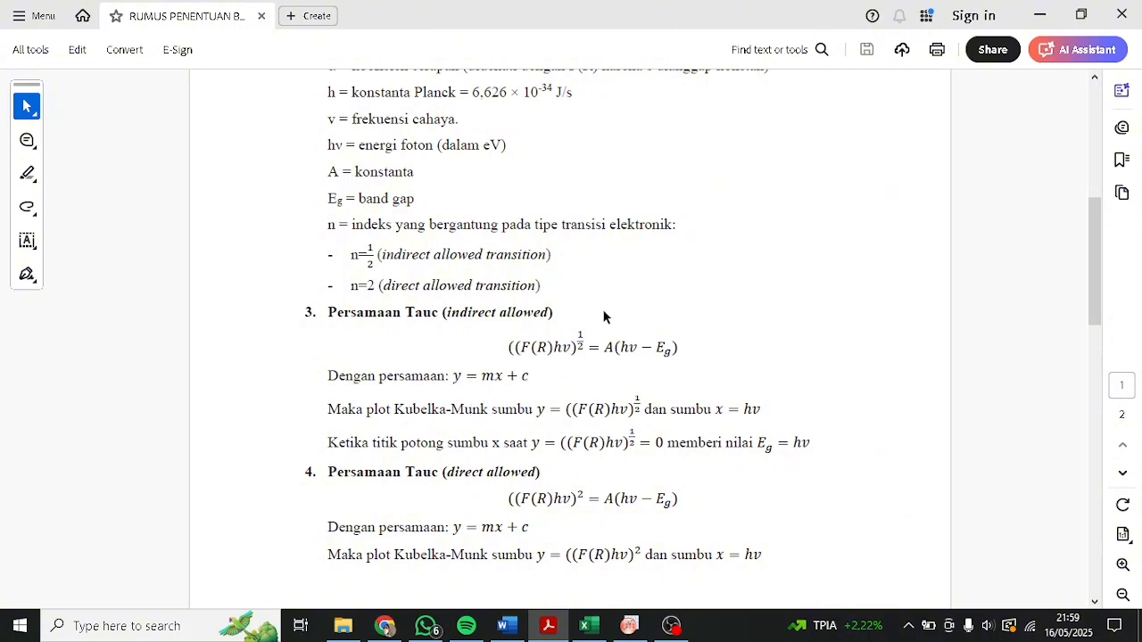
{"action": "scroll", "coordinate": [624, 386], "scroll_direction": "down", "scroll_amount": 2}
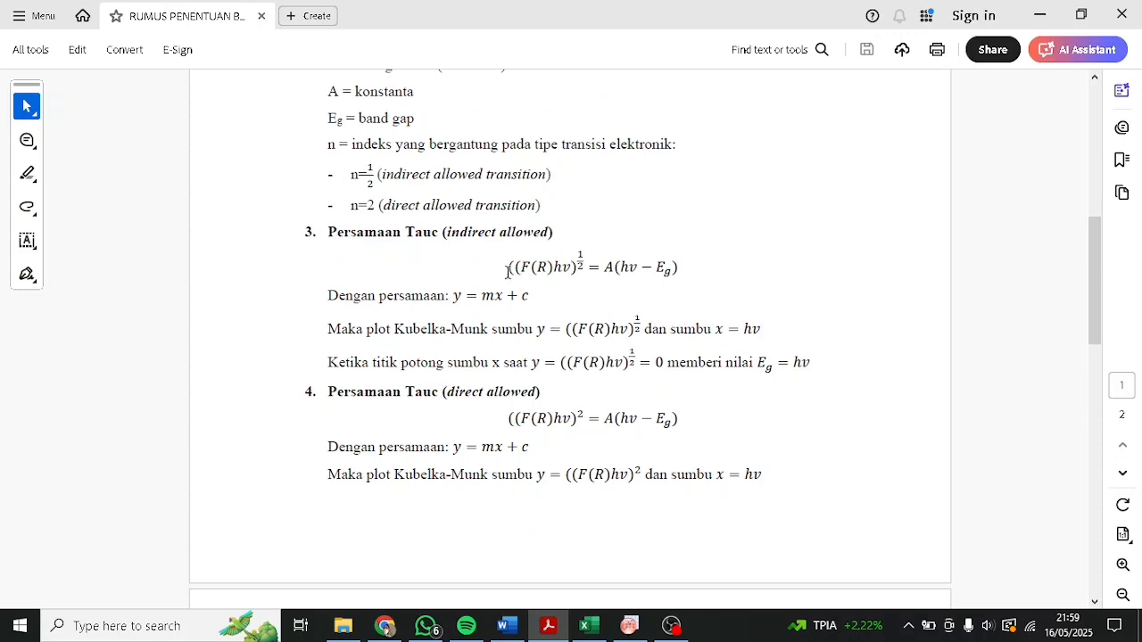
- Examine the indirect and direct allowed Tauc equations in the PDF, including which expressions are plotted on the y and x axes
{"action": "left_click_drag", "start_coordinate": [509, 267], "coordinate": [582, 260]}
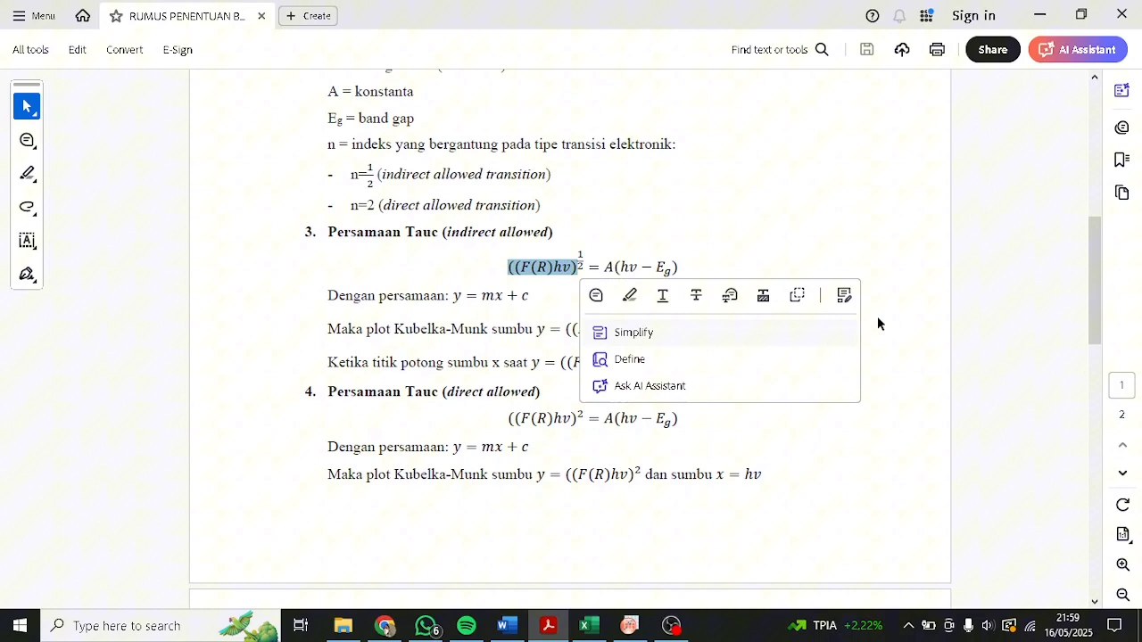
{"action": "left_click", "coordinate": [867, 217]}
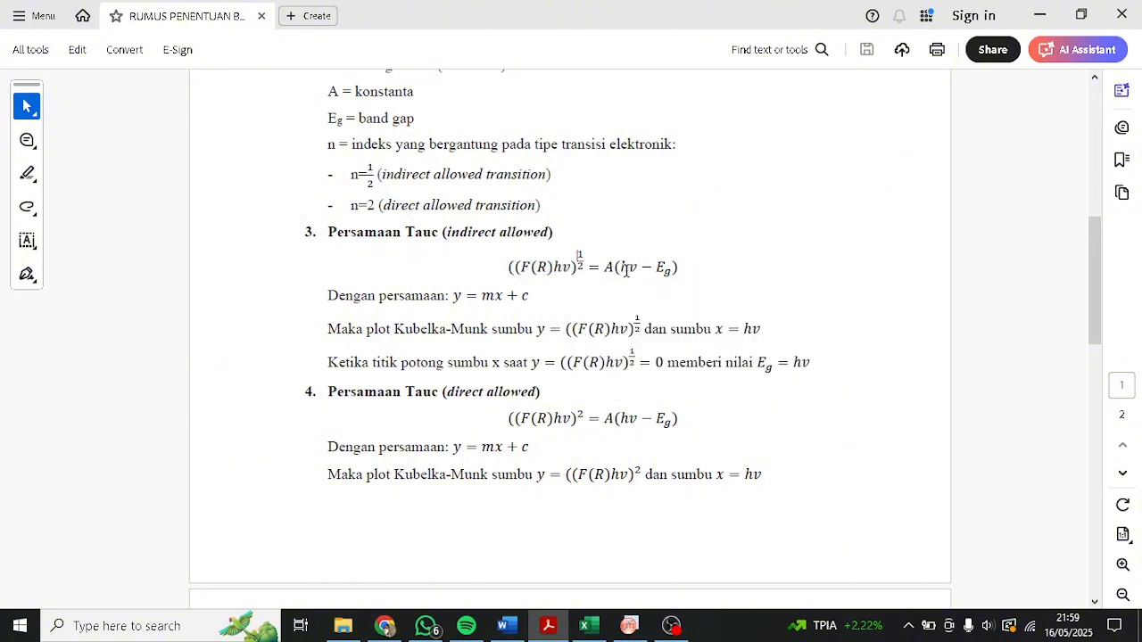
{"action": "scroll", "coordinate": [600, 364], "scroll_direction": "down", "scroll_amount": 1}
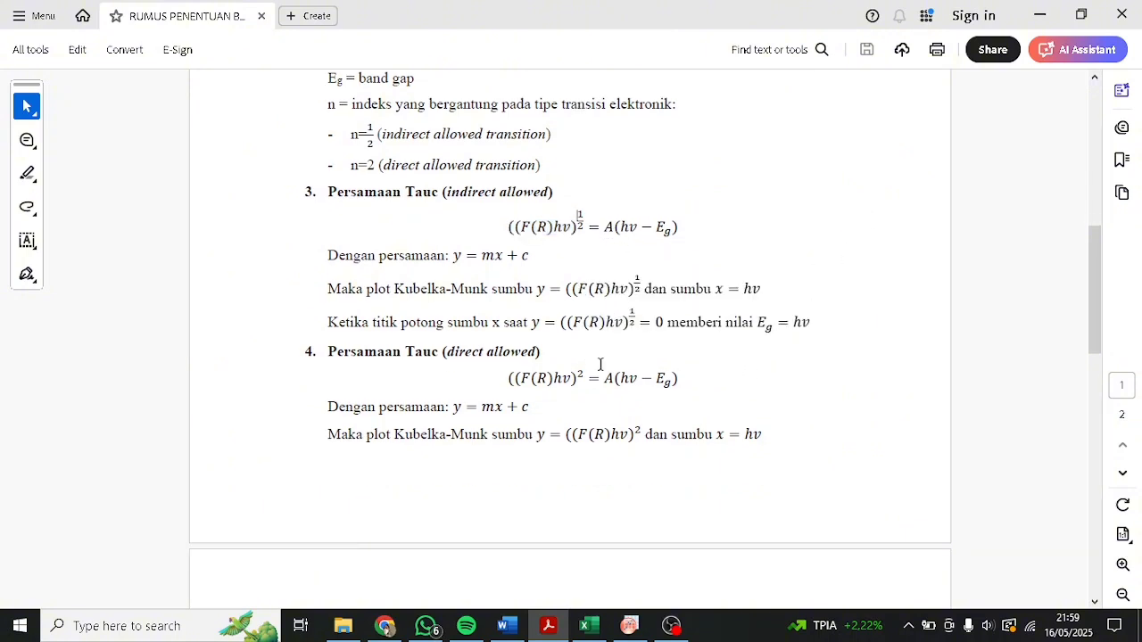
{"action": "scroll", "coordinate": [601, 364], "scroll_direction": "down", "scroll_amount": 3}
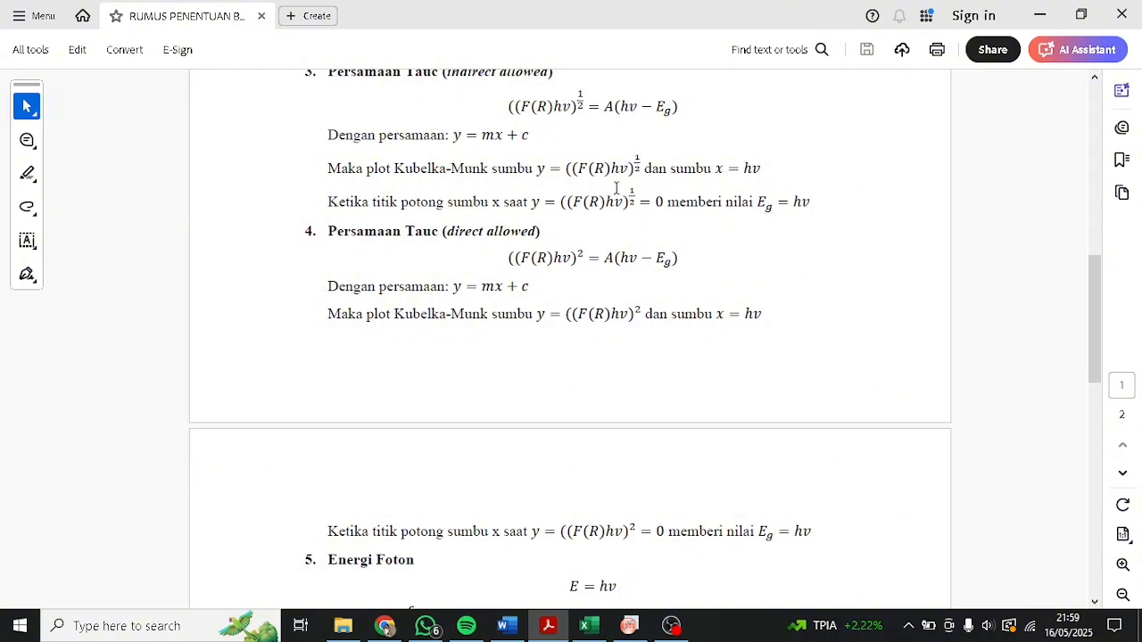
{"action": "scroll", "coordinate": [658, 302], "scroll_direction": "down", "scroll_amount": 1}
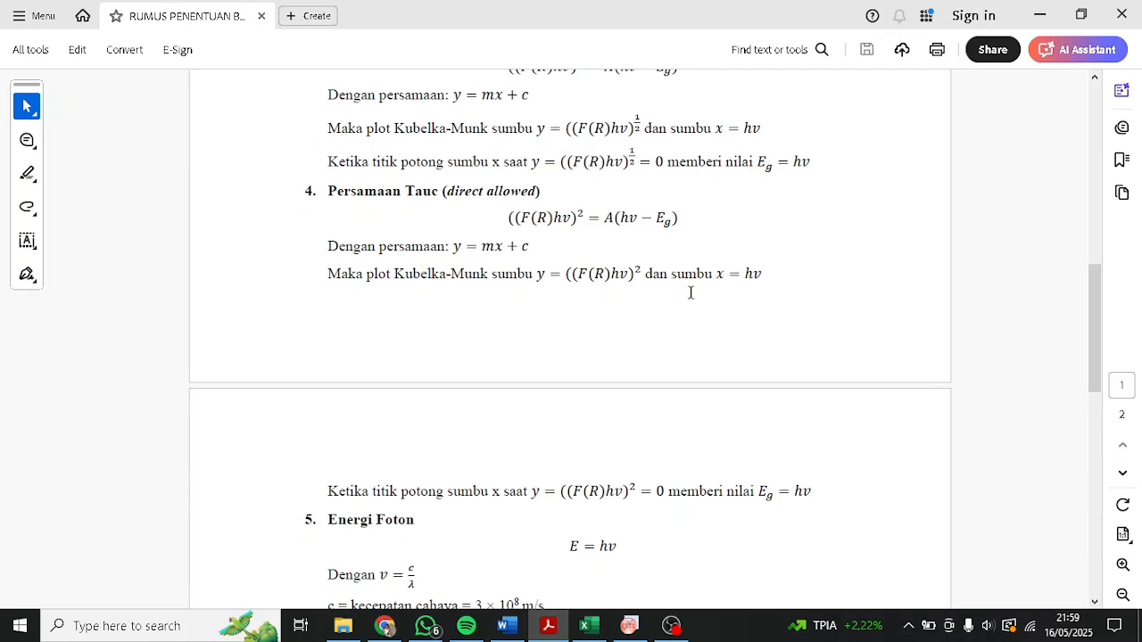
{"action": "left_click_drag", "start_coordinate": [566, 276], "coordinate": [633, 266]}
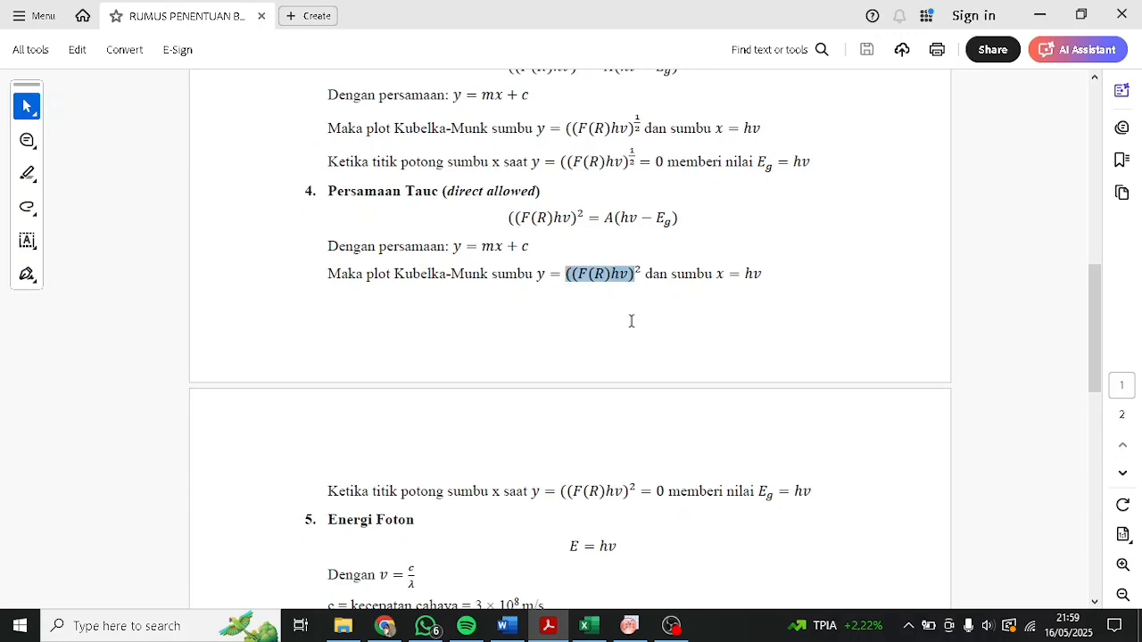
{"action": "left_click", "coordinate": [660, 430]}
- Read the photon energy and wavelength-to-eV conversion sections, checking the Planck constant and speed of light used in them
{"action": "scroll", "coordinate": [645, 408], "scroll_direction": "down", "scroll_amount": 5}
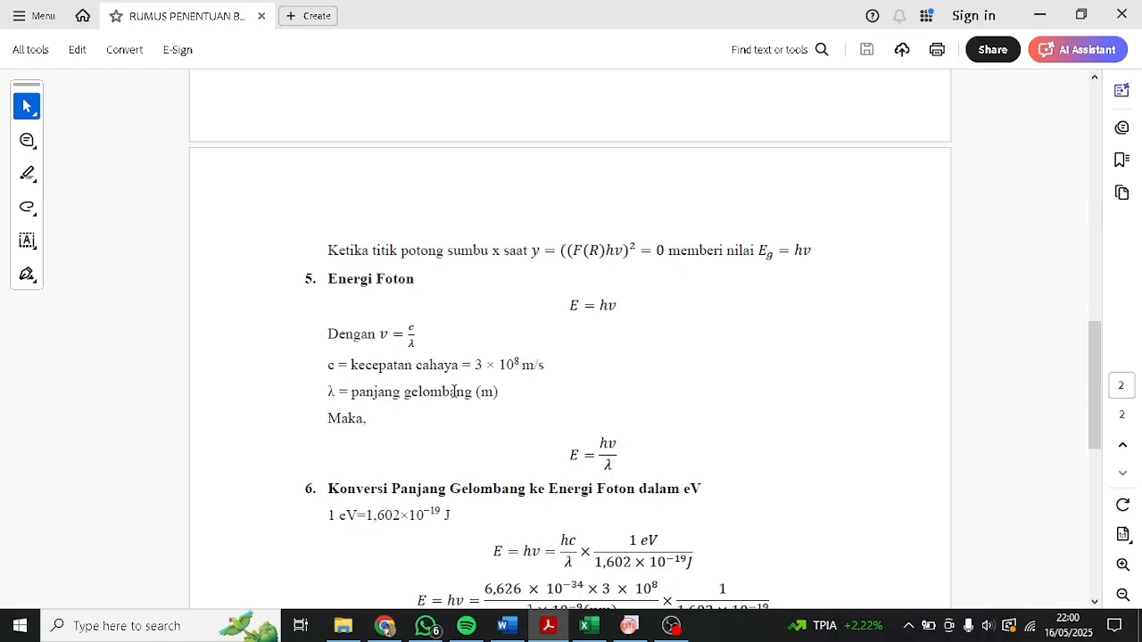
{"action": "scroll", "coordinate": [532, 372], "scroll_direction": "down", "scroll_amount": 2}
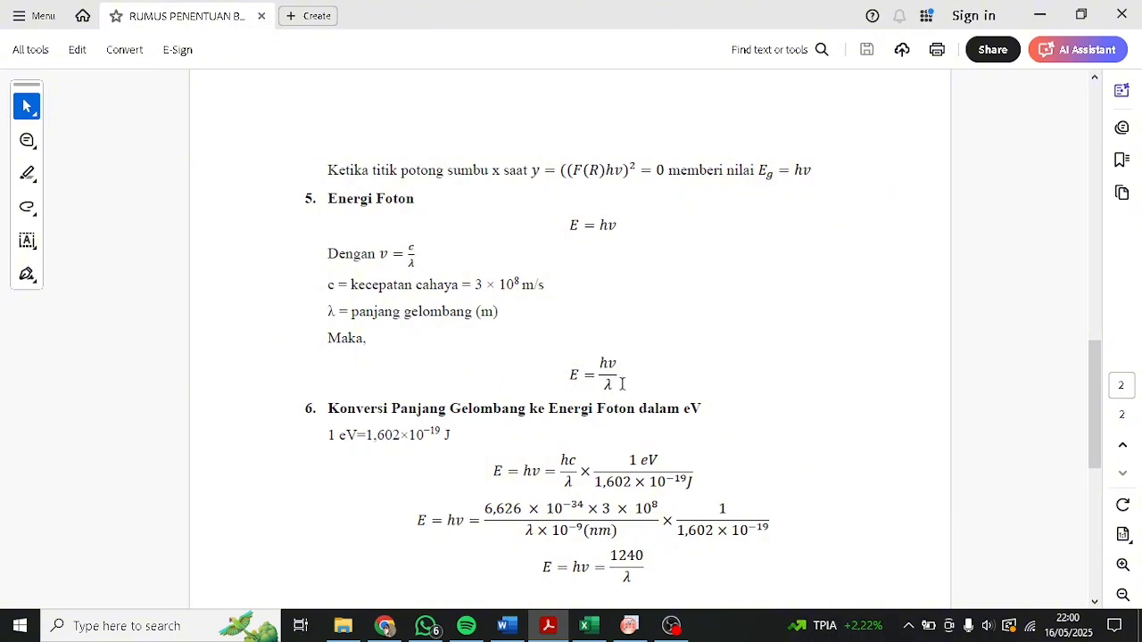
{"action": "scroll", "coordinate": [623, 384], "scroll_direction": "down", "scroll_amount": 2}
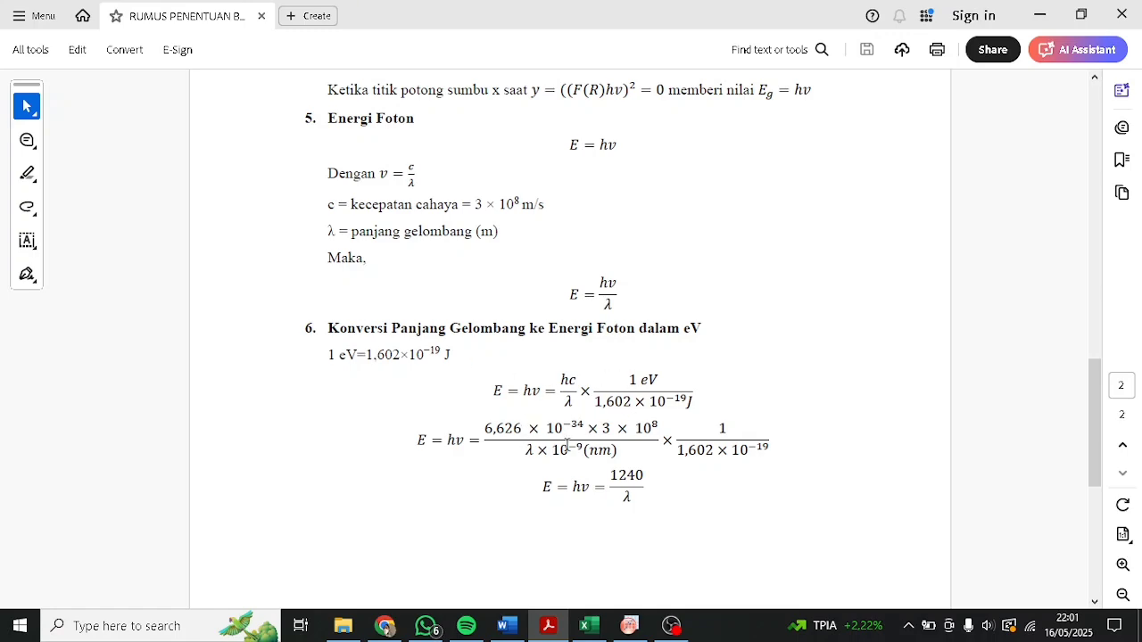
{"action": "scroll", "coordinate": [592, 422], "scroll_direction": "up", "scroll_amount": 10}
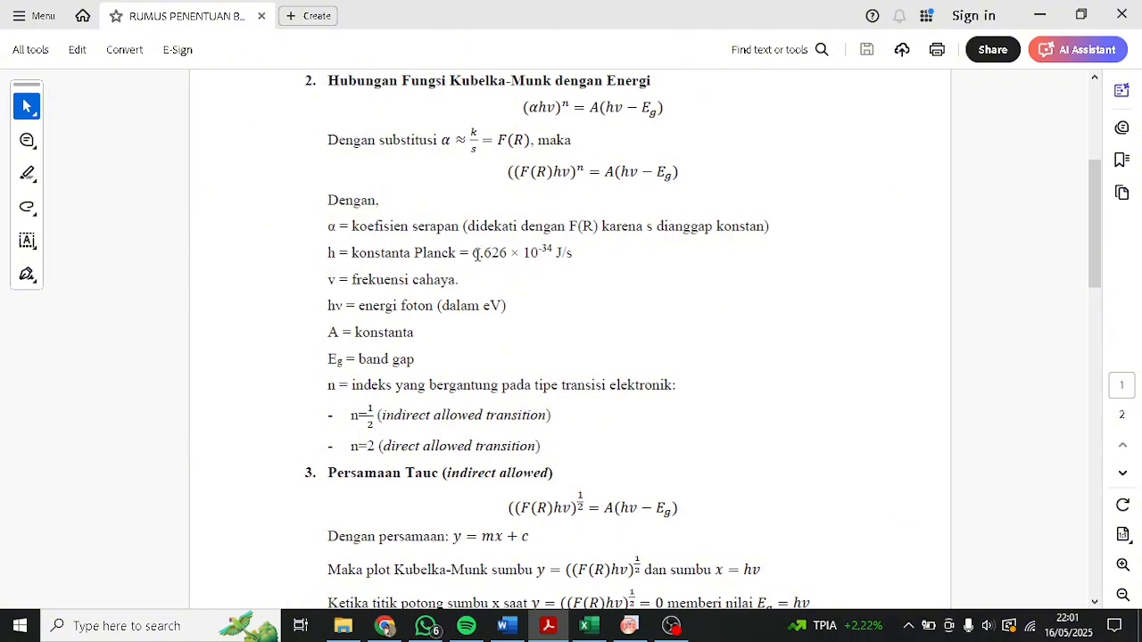
{"action": "left_click_drag", "start_coordinate": [477, 254], "coordinate": [571, 253]}
{"action": "scroll", "coordinate": [542, 299], "scroll_direction": "down", "scroll_amount": 9}
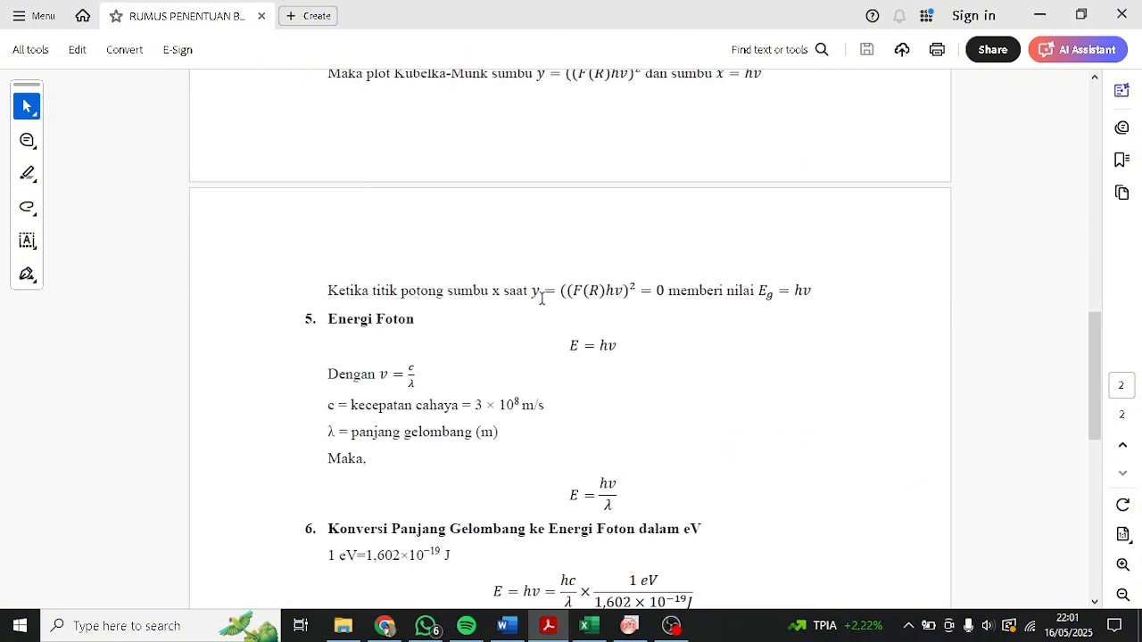
{"action": "scroll", "coordinate": [541, 298], "scroll_direction": "down", "scroll_amount": 3}
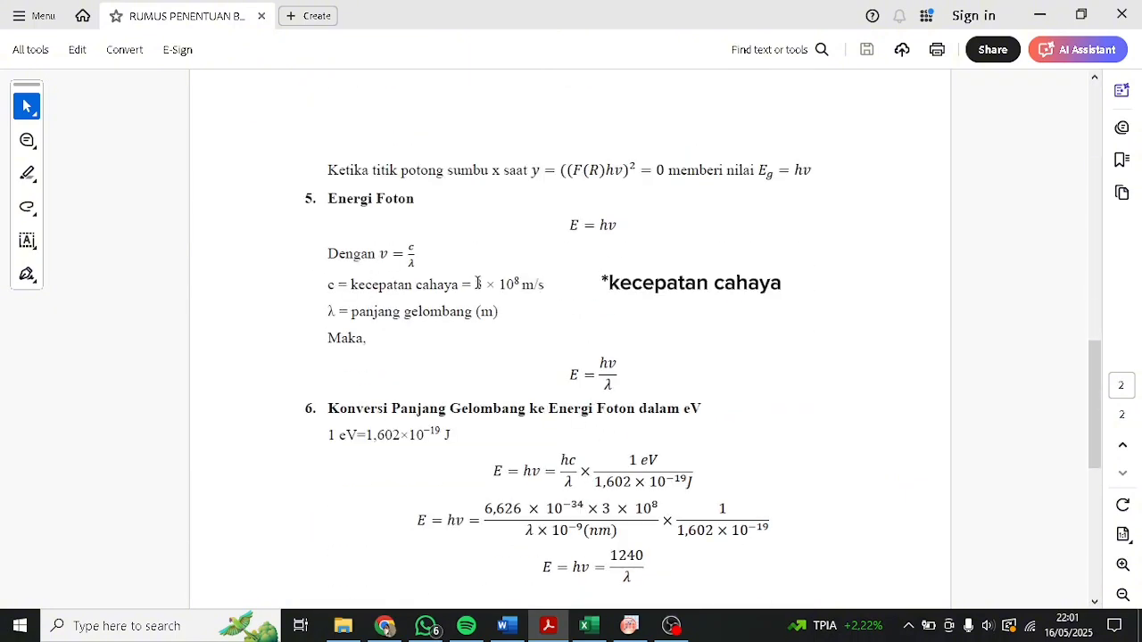
{"action": "left_click_drag", "start_coordinate": [477, 284], "coordinate": [541, 284]}
{"action": "left_click", "coordinate": [611, 423]}
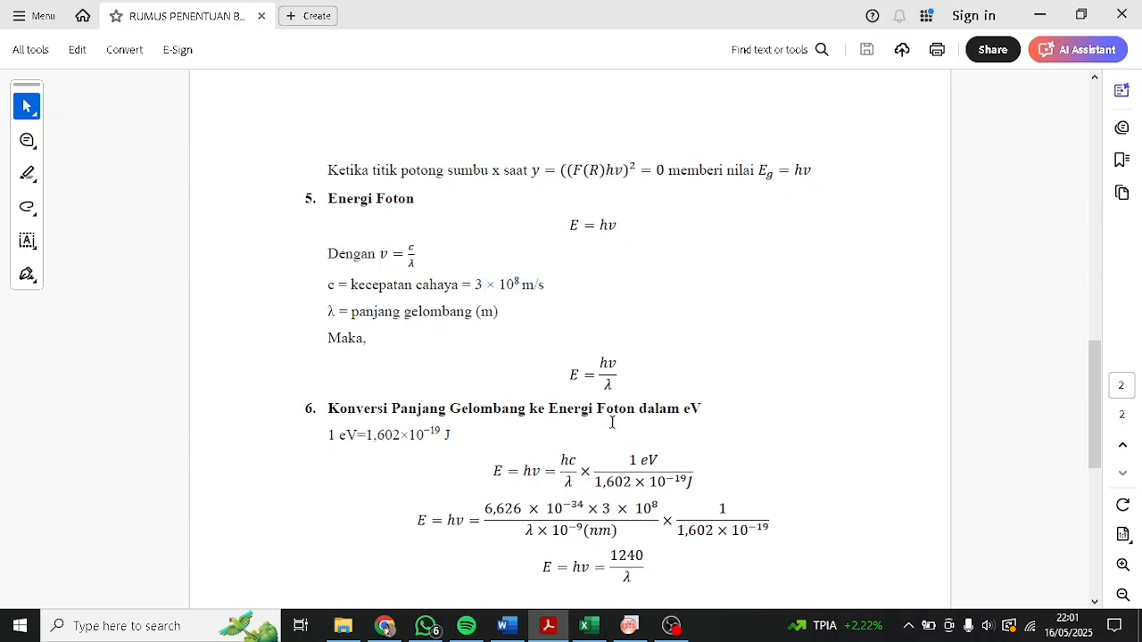
{"action": "scroll", "coordinate": [612, 423], "scroll_direction": "down", "scroll_amount": 3}
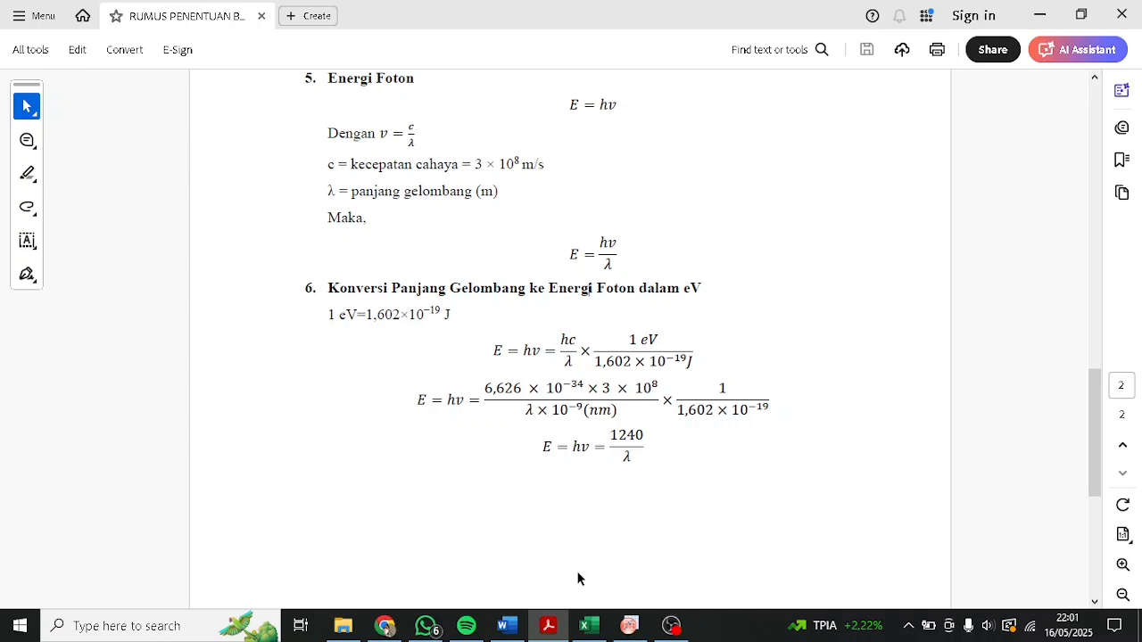
- Review the x-axis intercept condition that gives the band gap Eg = hv for the direct allowed Tauc equation
{"action": "scroll", "coordinate": [686, 428], "scroll_direction": "up", "scroll_amount": 5}
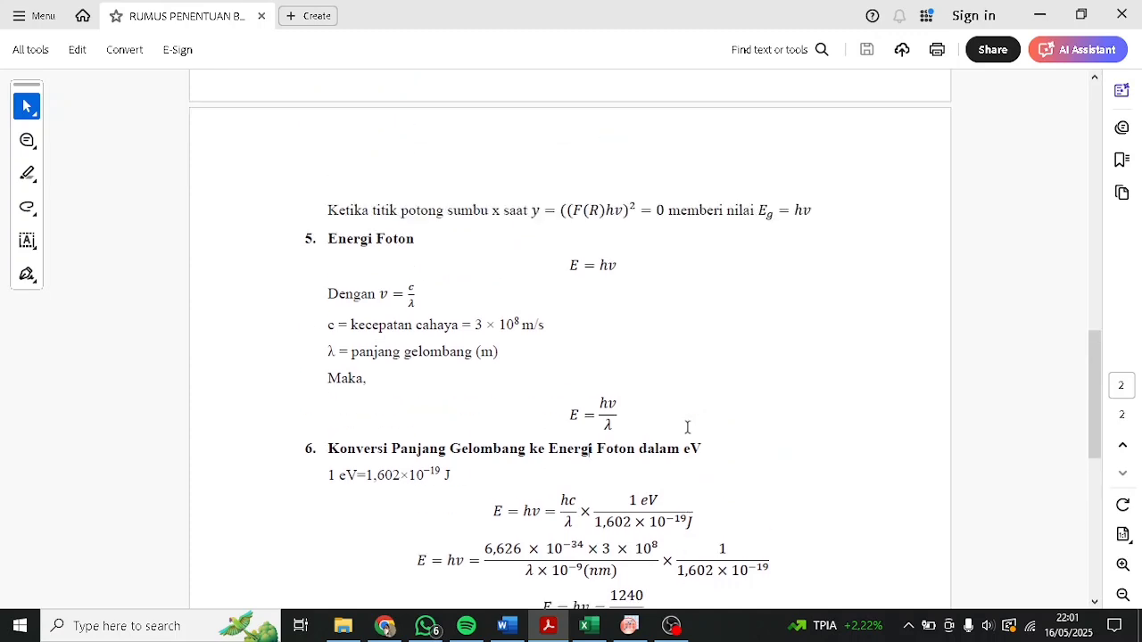
{"action": "scroll", "coordinate": [687, 428], "scroll_direction": "up", "scroll_amount": 2}
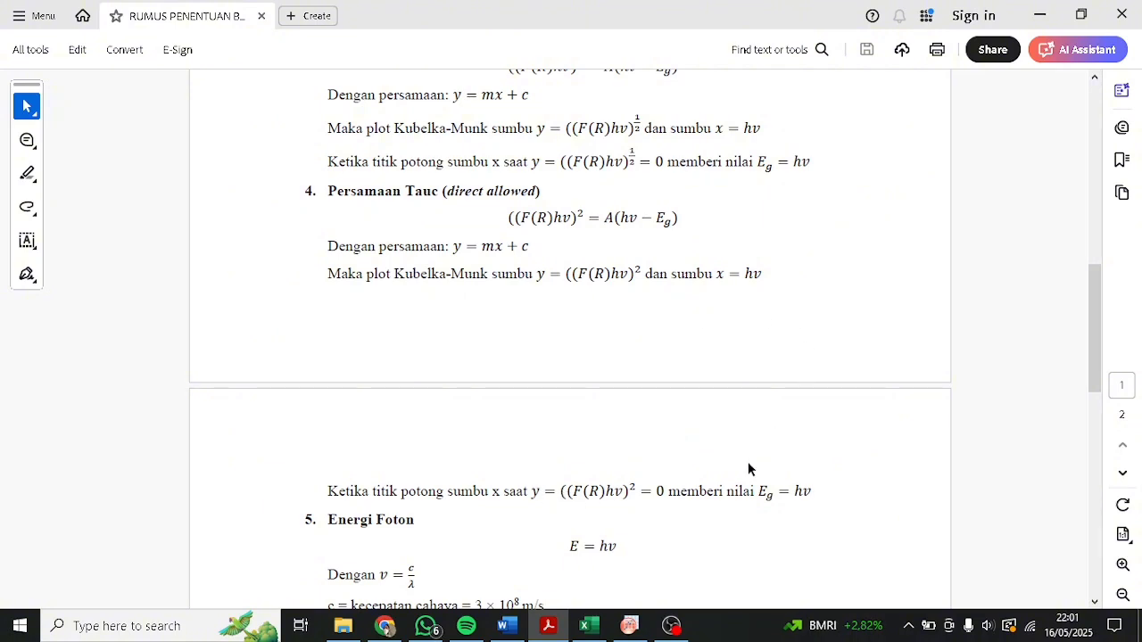
{"action": "left_click_drag", "start_coordinate": [561, 491], "coordinate": [642, 488]}
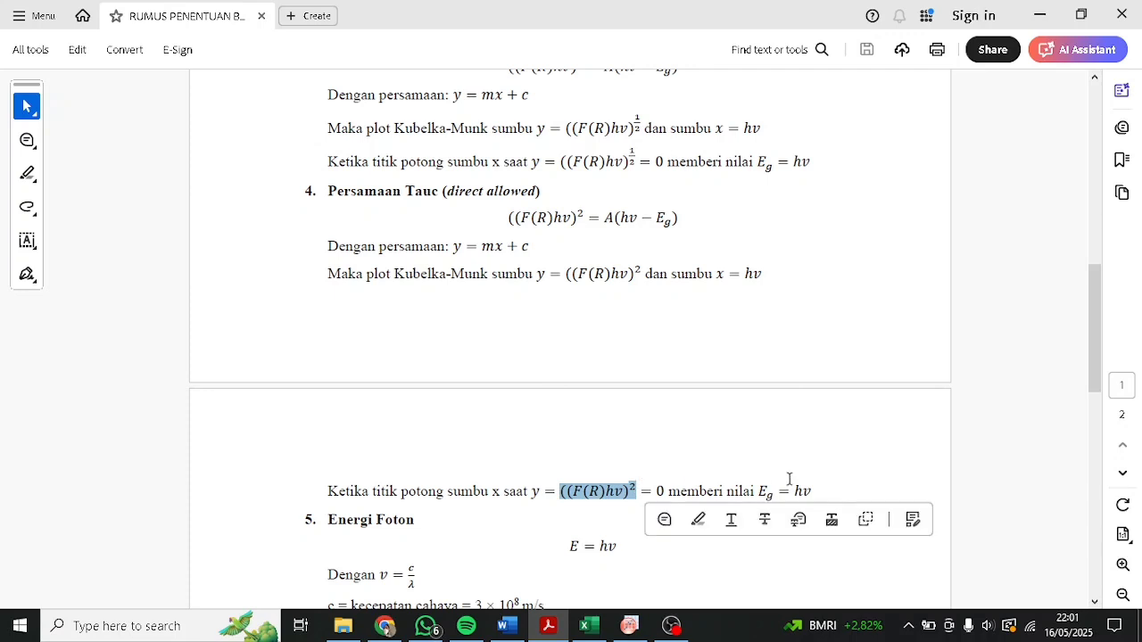
{"action": "double_click", "coordinate": [797, 492]}
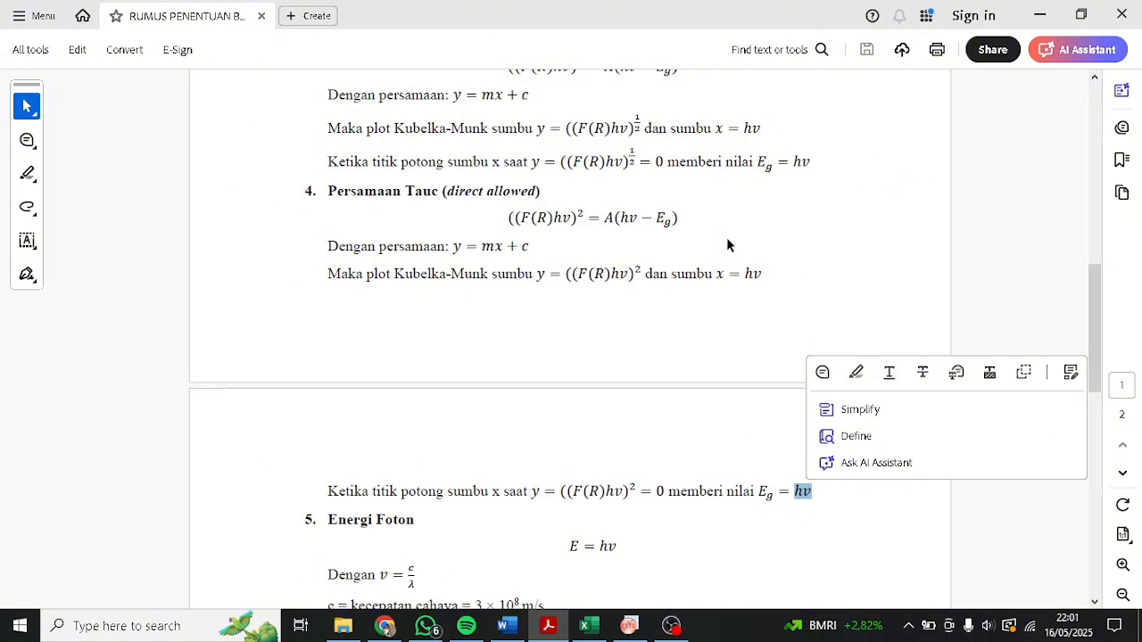
{"action": "left_click", "coordinate": [693, 241]}
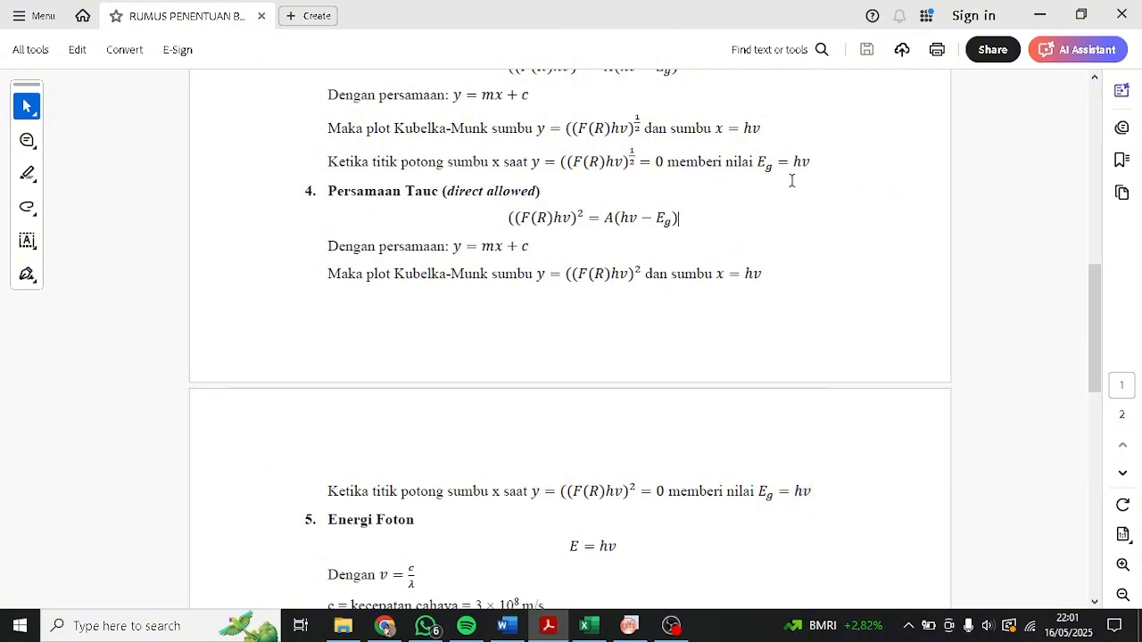
- Copy the Wavelength (nm) and Refflectance (%) headers from the Excel data DRS sheet into the Long Name row of Book1 in OriginPro
{"action": "left_click", "coordinate": [1037, 15]}
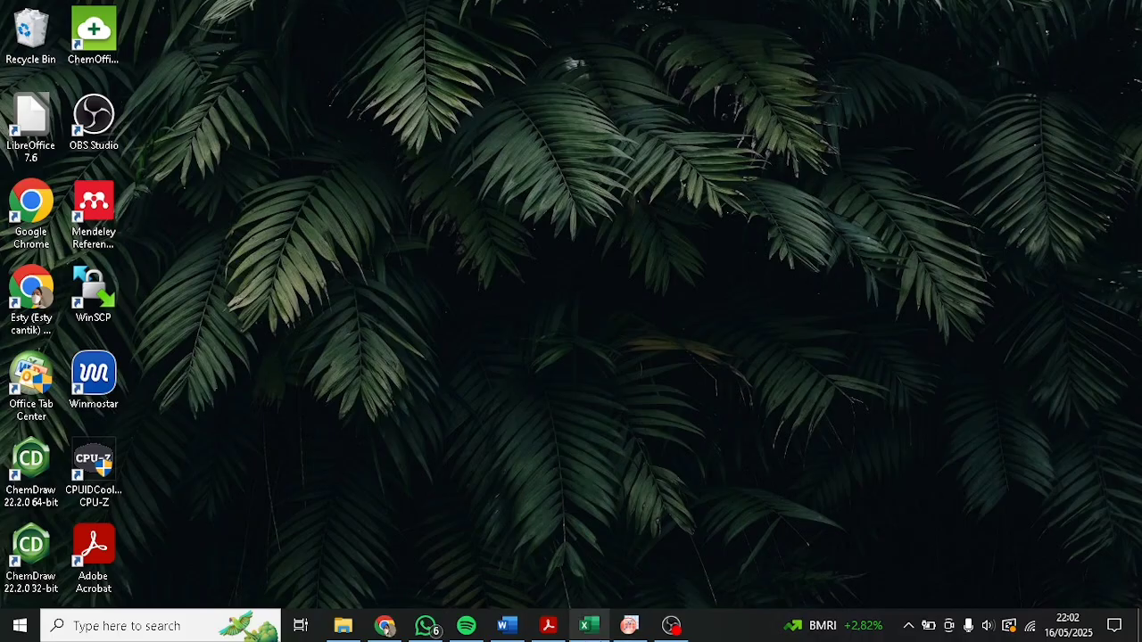
{"action": "left_click", "coordinate": [585, 626]}
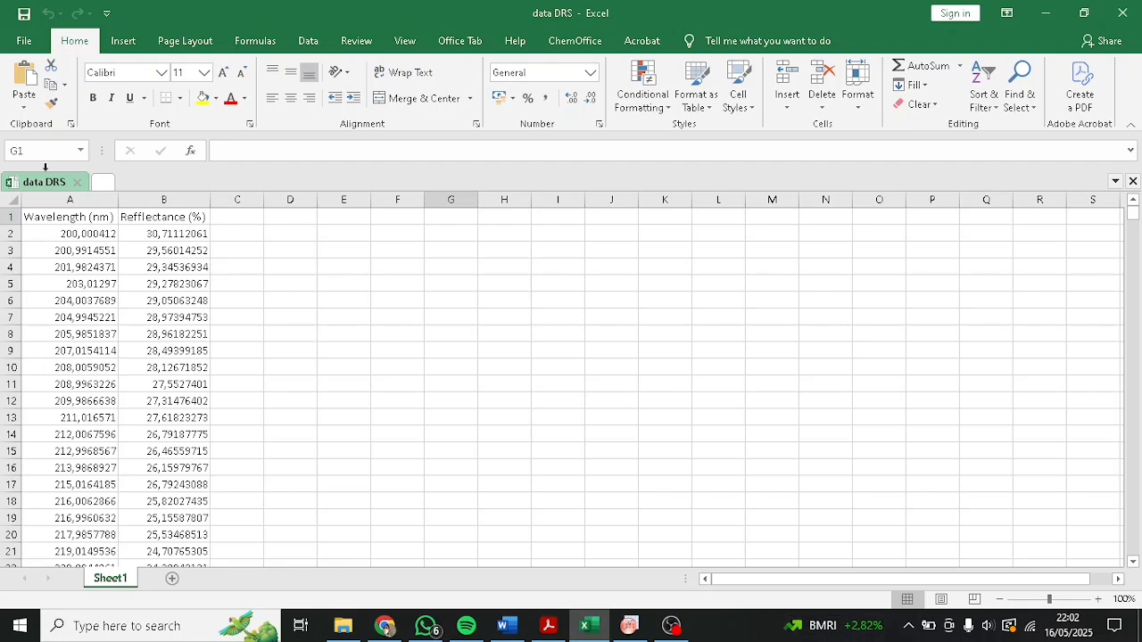
{"action": "left_click_drag", "start_coordinate": [83, 221], "coordinate": [154, 218]}
{"action": "key", "text": "ctrl+c"}
{"action": "key", "text": "alt+Tab"}
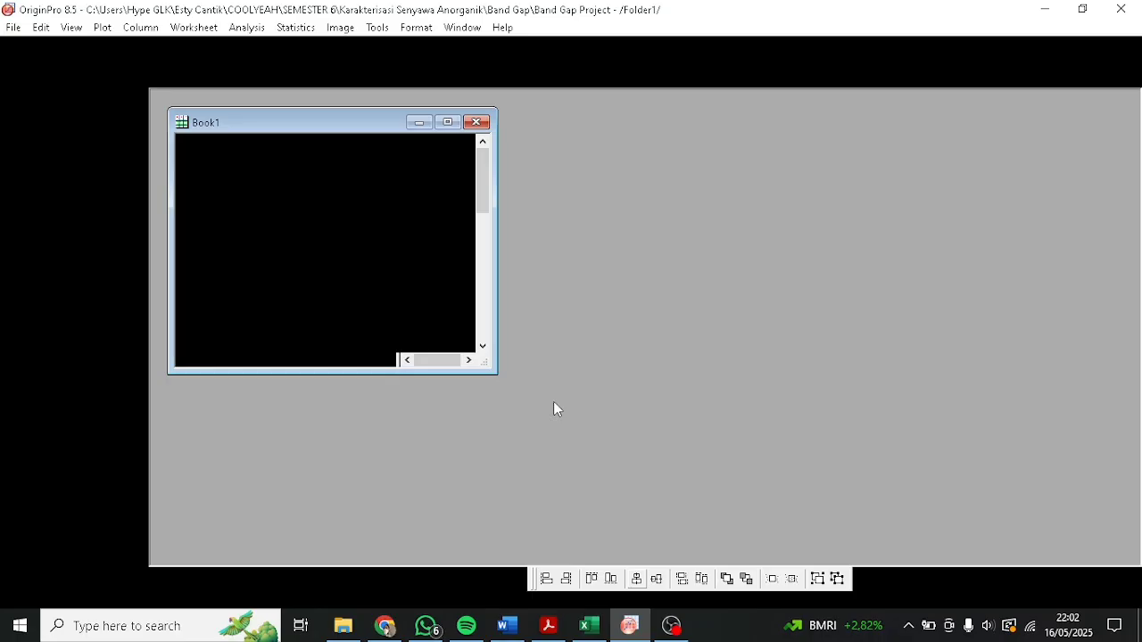
{"action": "left_click", "coordinate": [293, 164]}
{"action": "key", "text": "ctrl+v"}
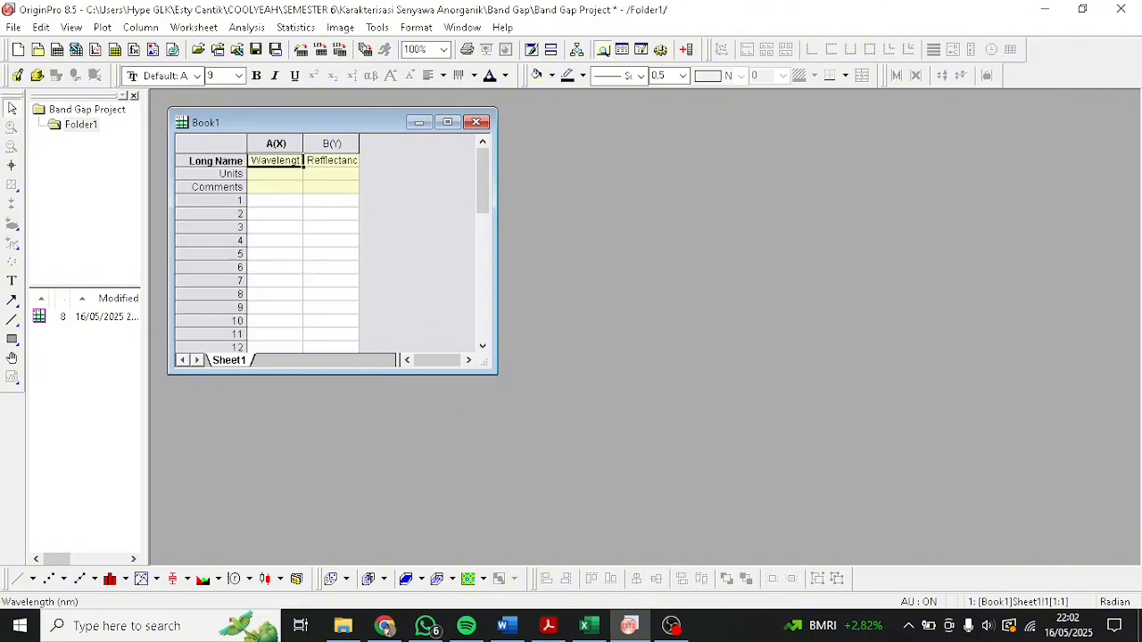
- Copy all wavelength and reflectance values from the Excel data DRS sheet into Book1 in OriginPro from row 1, and fit both column widths
{"action": "left_click", "coordinate": [587, 625]}
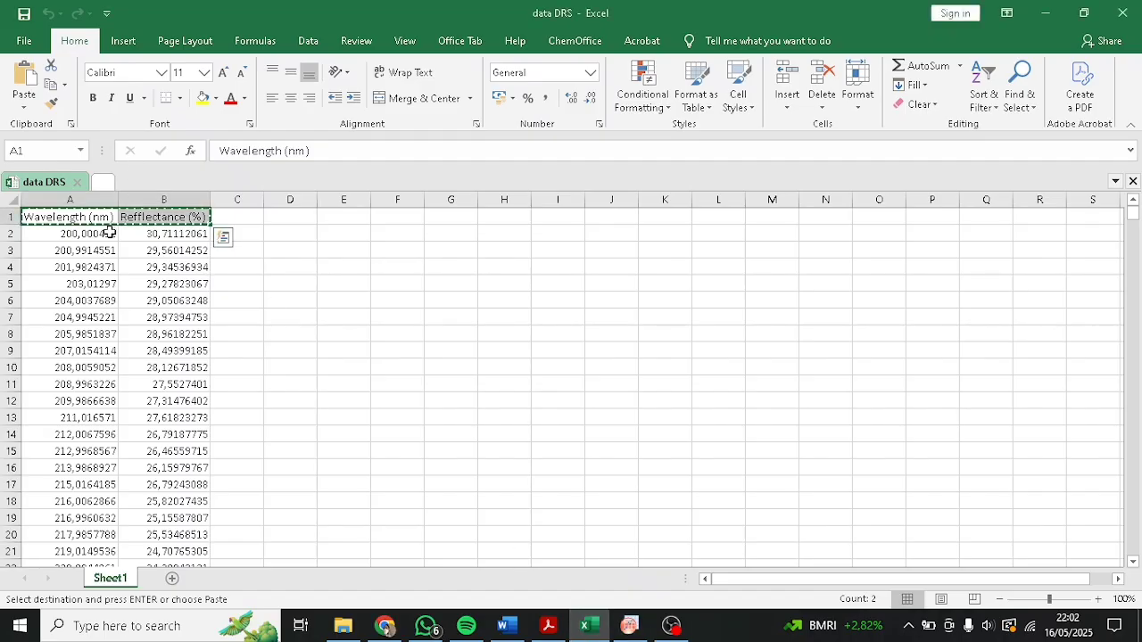
{"action": "left_click_drag", "start_coordinate": [107, 232], "coordinate": [194, 239]}
{"action": "key", "text": "ctrl+shift+Down"}
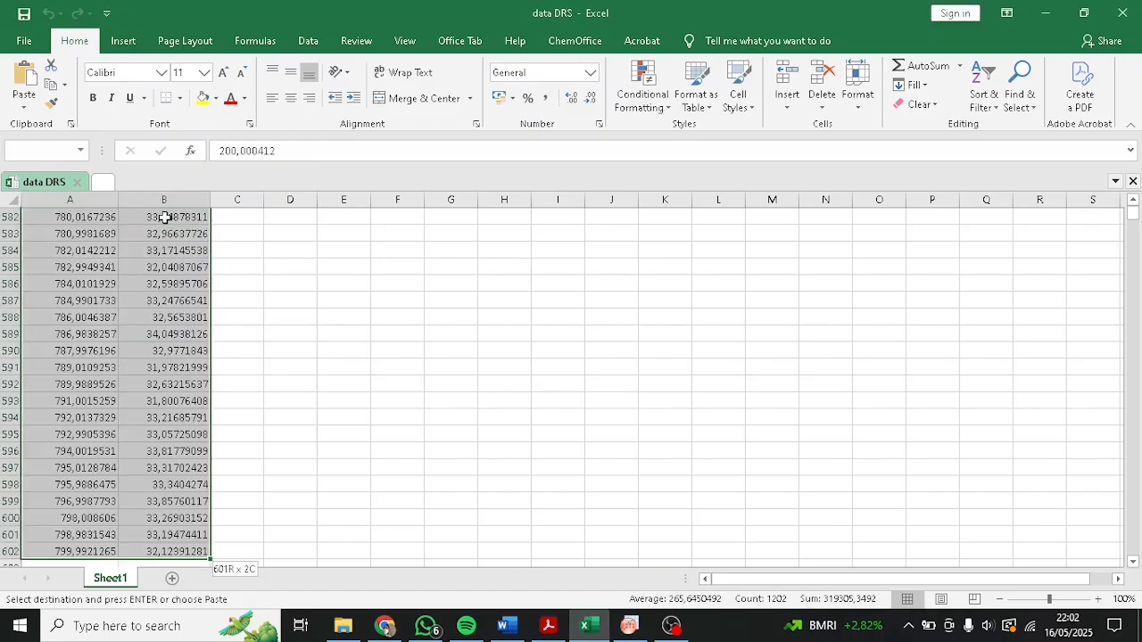
{"action": "key", "text": "ctrl+c"}
{"action": "left_click", "coordinate": [629, 626]}
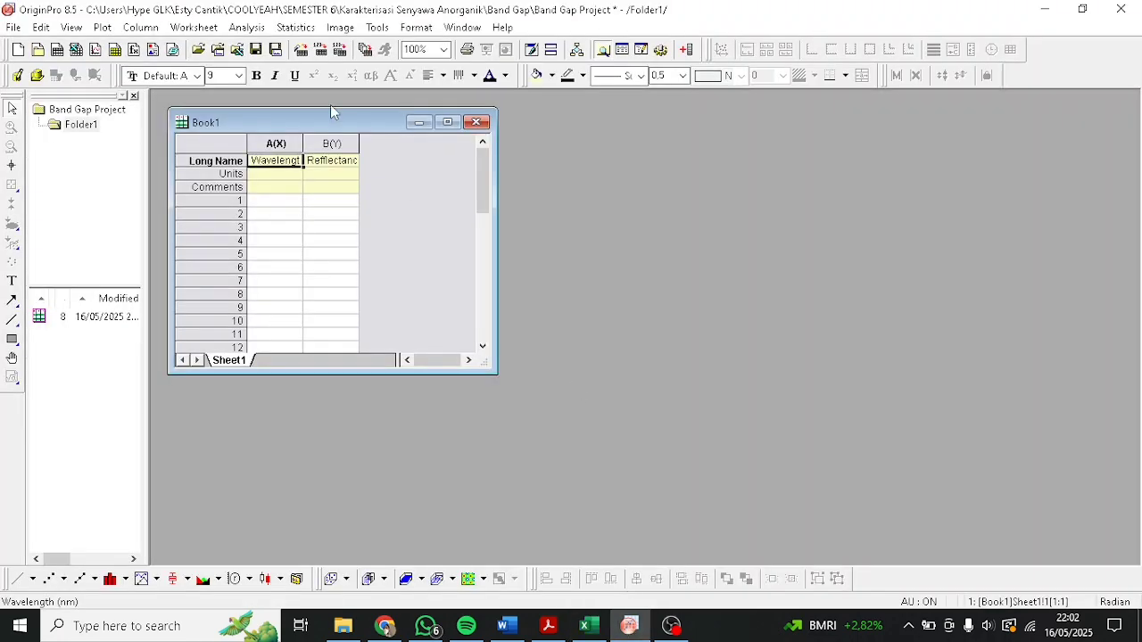
{"action": "left_click", "coordinate": [280, 204]}
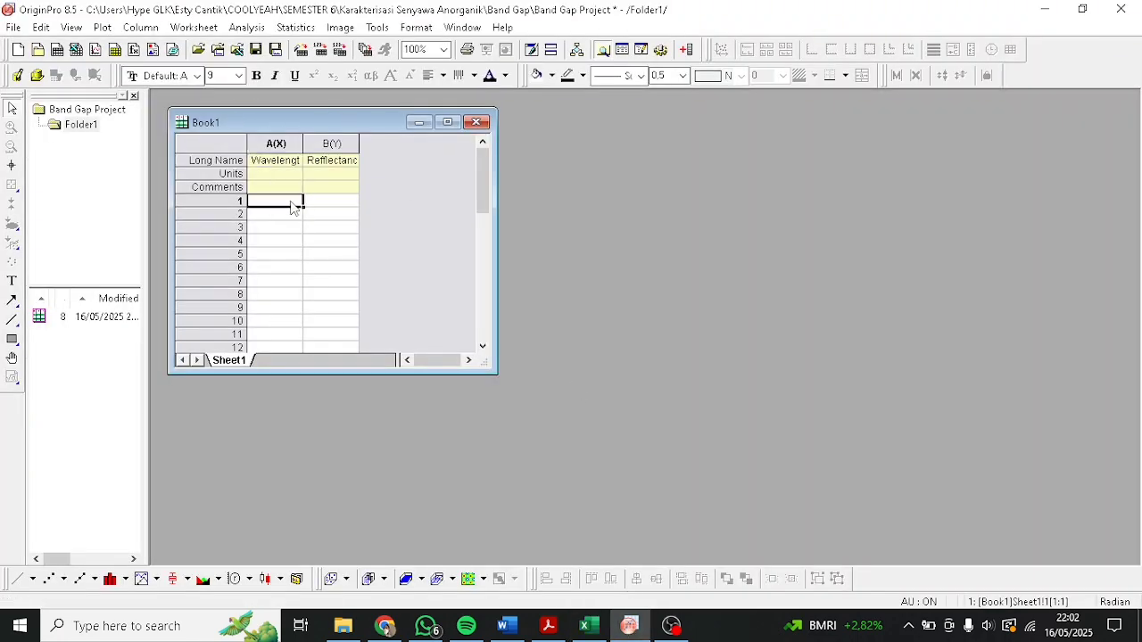
{"action": "key", "text": "ctrl+v"}
{"action": "double_click", "coordinate": [303, 141]}
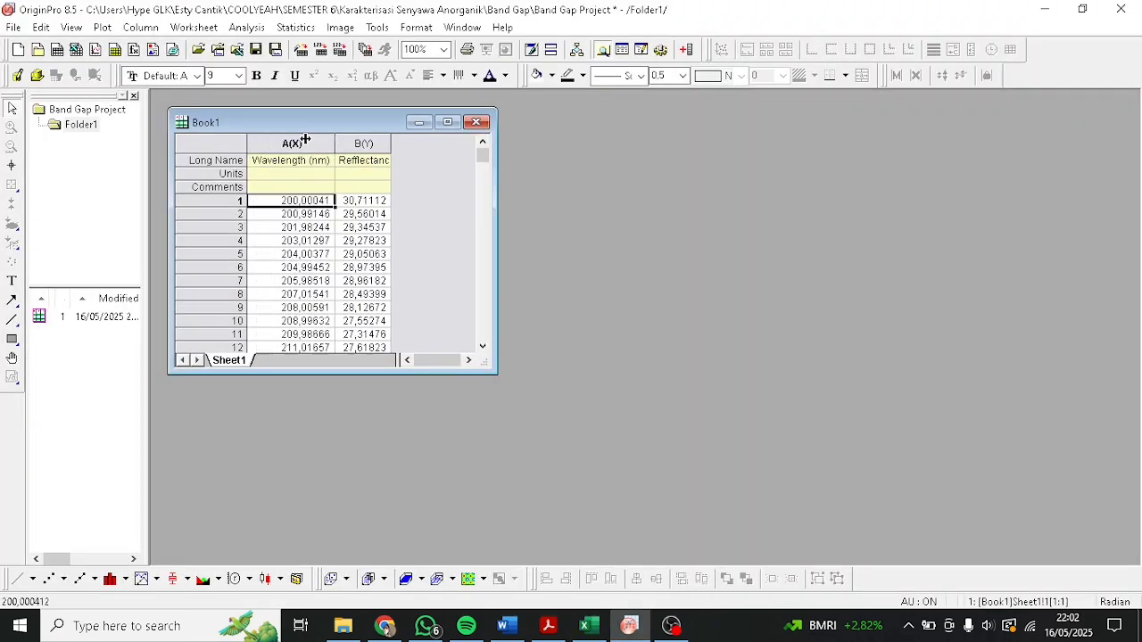
{"action": "double_click", "coordinate": [389, 142]}
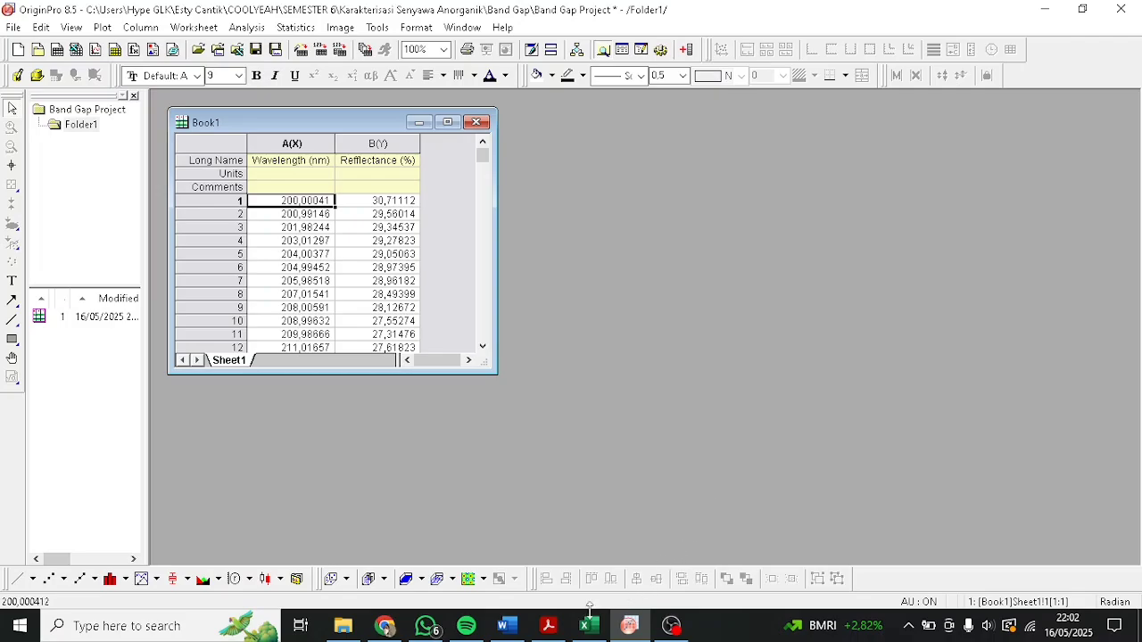
- Switch to the formula PDF and review how the Kubelka-Munk function F(R) relates (1 − R)² and 2R to k and s
{"action": "left_click", "coordinate": [548, 626]}
{"action": "scroll", "coordinate": [687, 351], "scroll_direction": "up", "scroll_amount": 10}
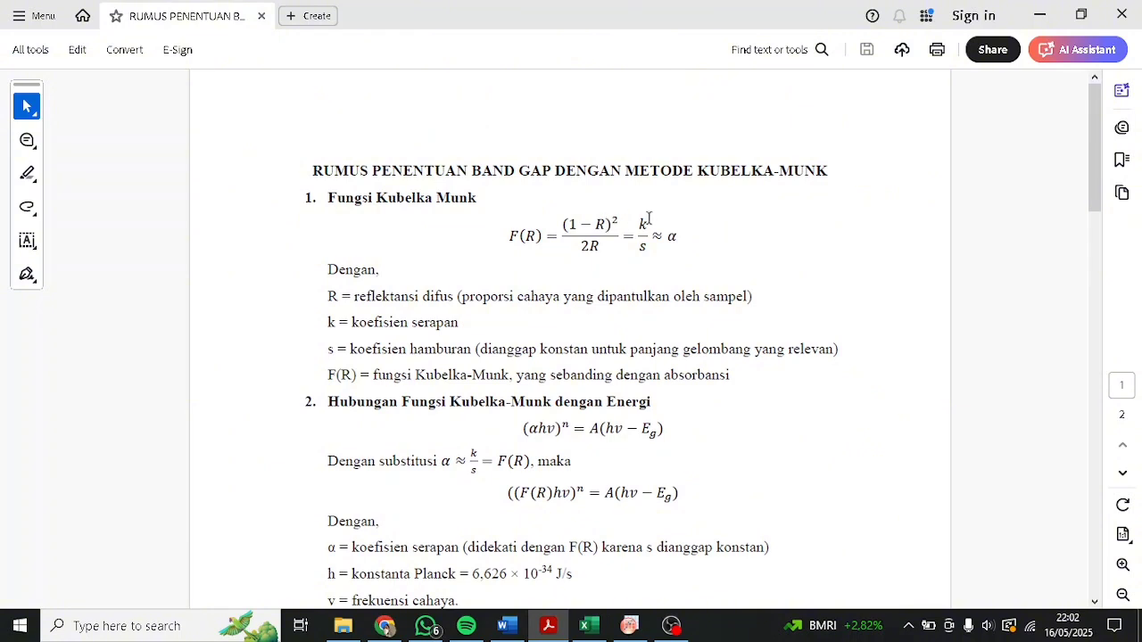
{"action": "left_click_drag", "start_coordinate": [642, 227], "coordinate": [646, 247]}
{"action": "left_click", "coordinate": [647, 247]}
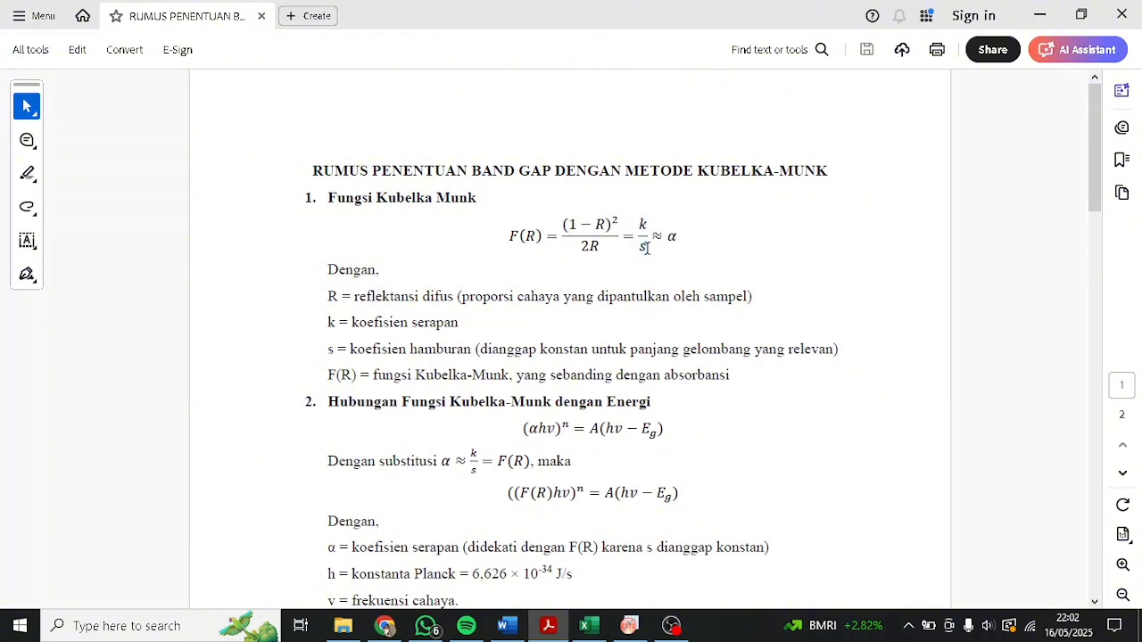
{"action": "left_click", "coordinate": [1027, 16]}
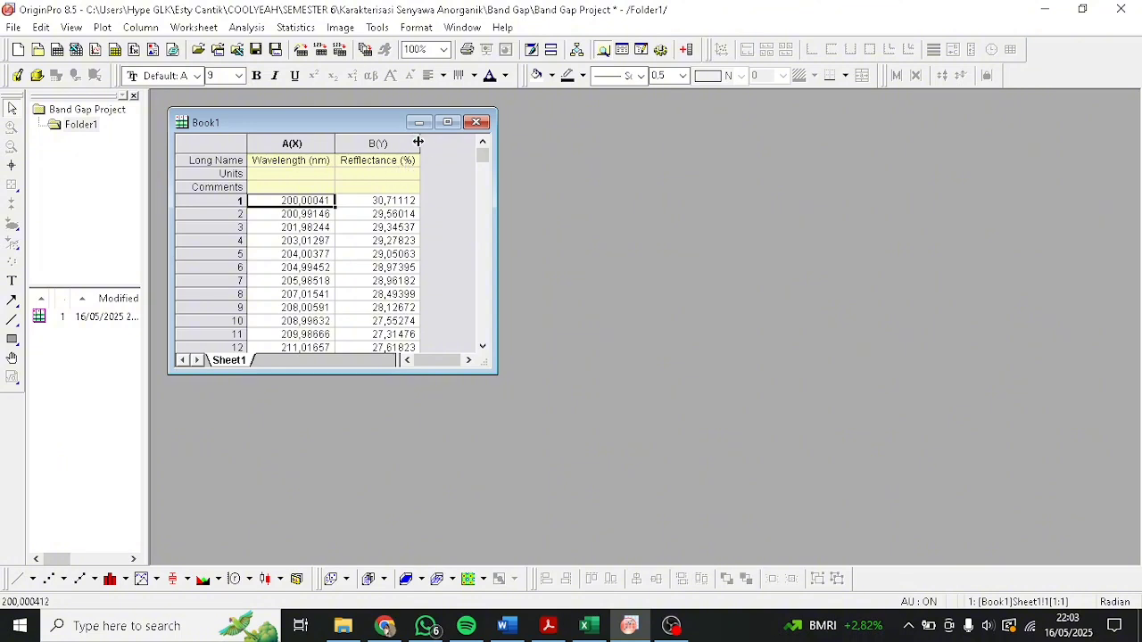
- Add several new columns to the Book1 worksheet after the Refflectance (%) column
{"action": "left_click", "coordinate": [142, 29]}
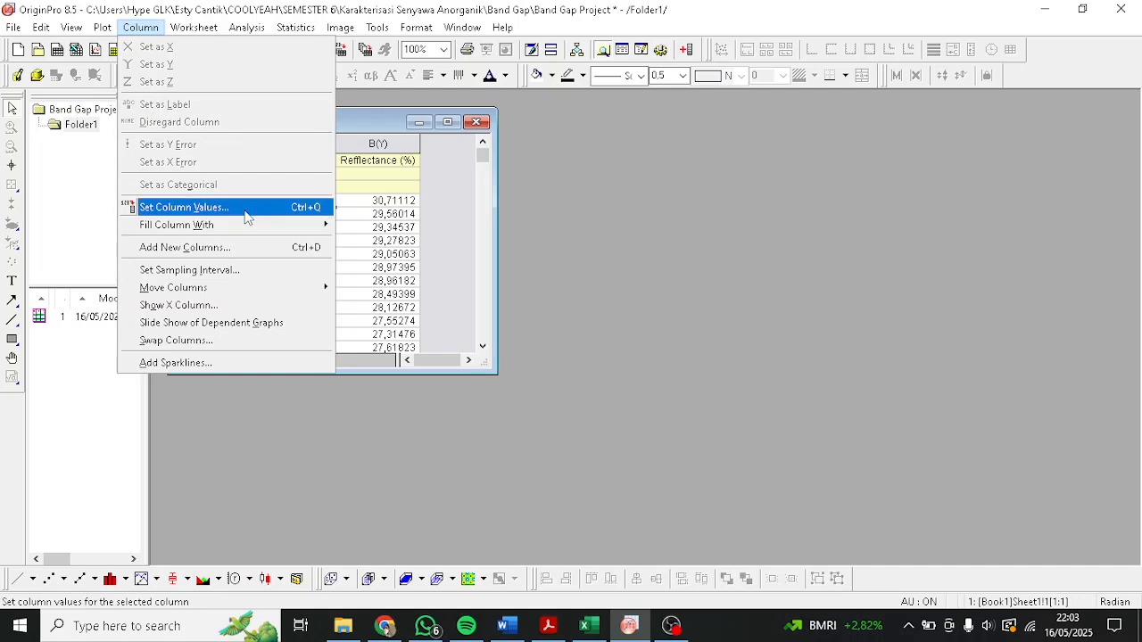
{"action": "left_click", "coordinate": [248, 247]}
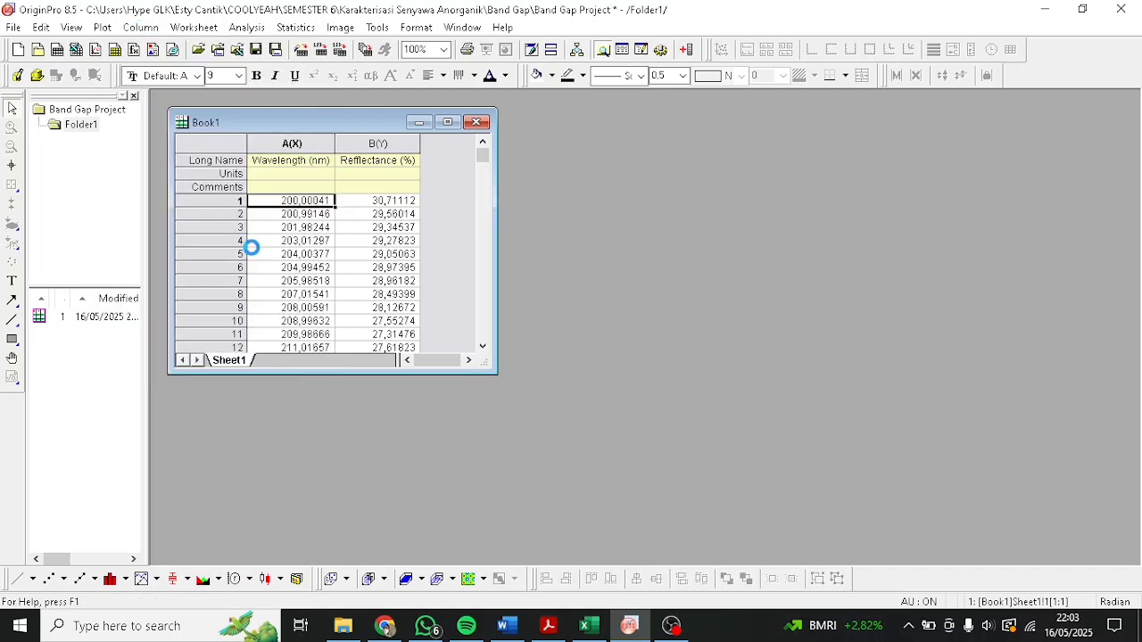
{"action": "left_click", "coordinate": [616, 348]}
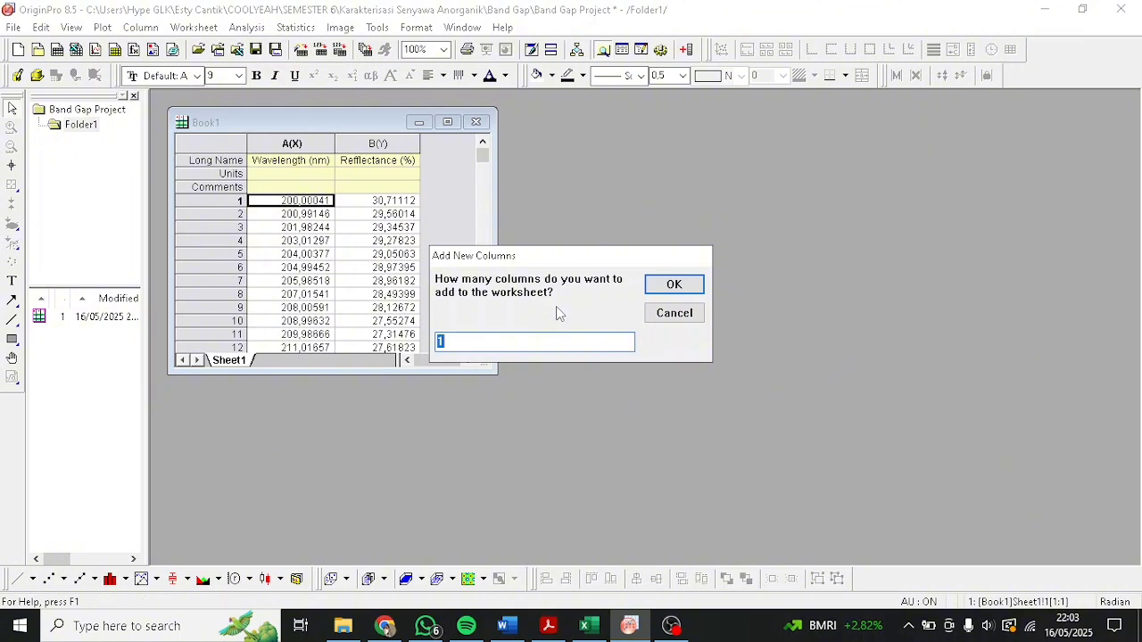
{"action": "type", "text": "3"}
{"action": "key", "text": "Return"}
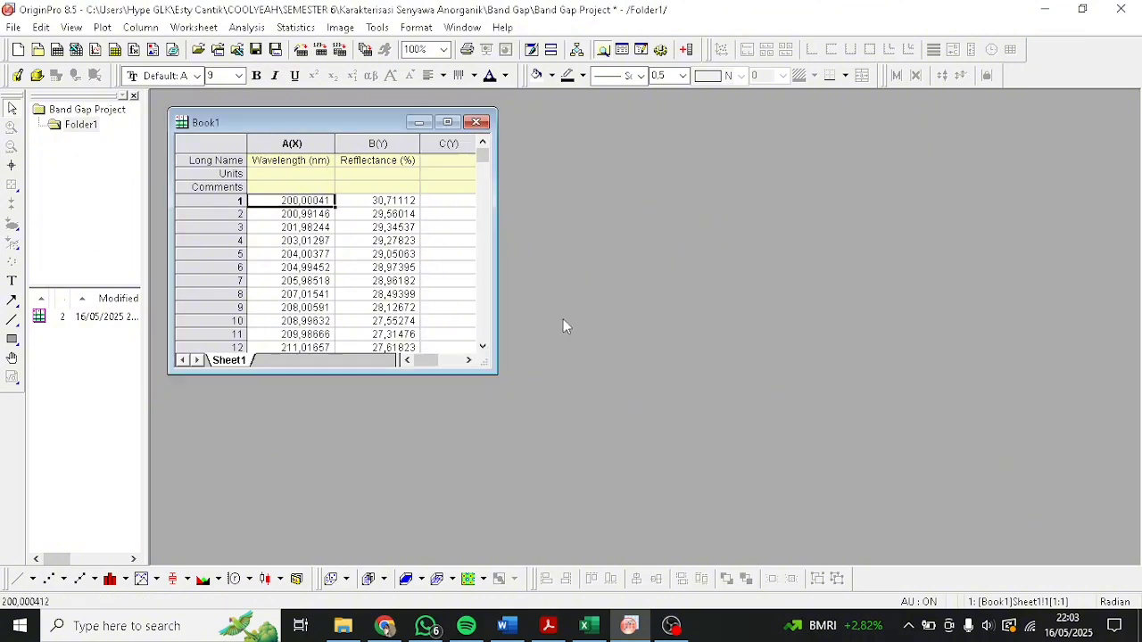
- Name column C Refflectance, set its values with the formula col (b)/100, and fit the column width
{"action": "left_click", "coordinate": [468, 165]}
{"action": "type", "text": "R"}
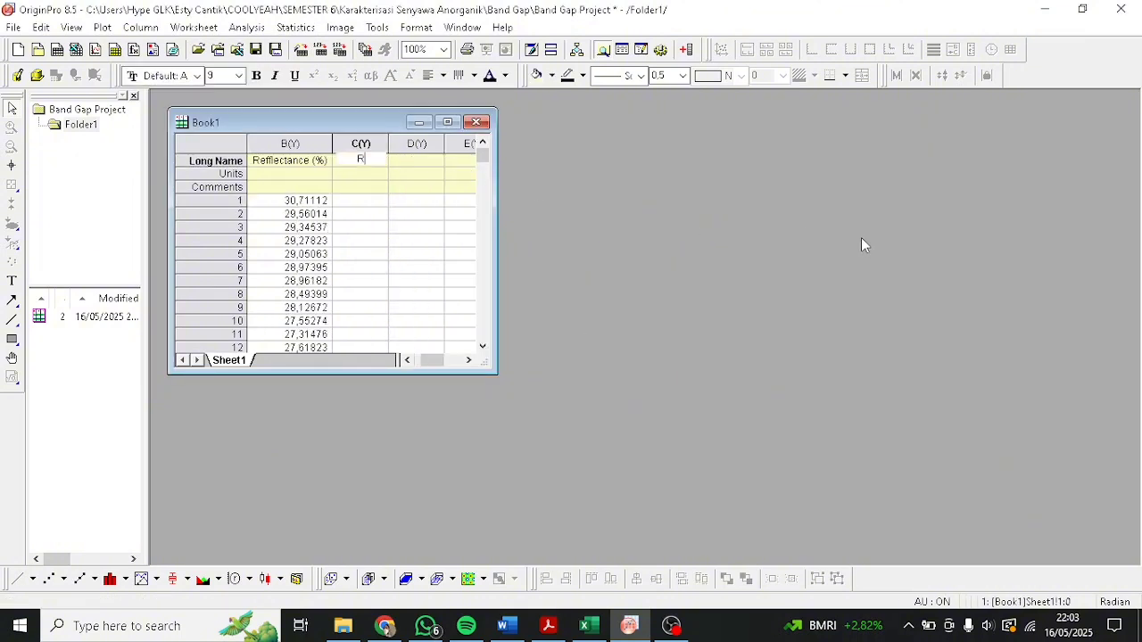
{"action": "type", "text": "eflectance"}
{"action": "left_click", "coordinate": [373, 143]}
{"action": "right_click", "coordinate": [374, 143]}
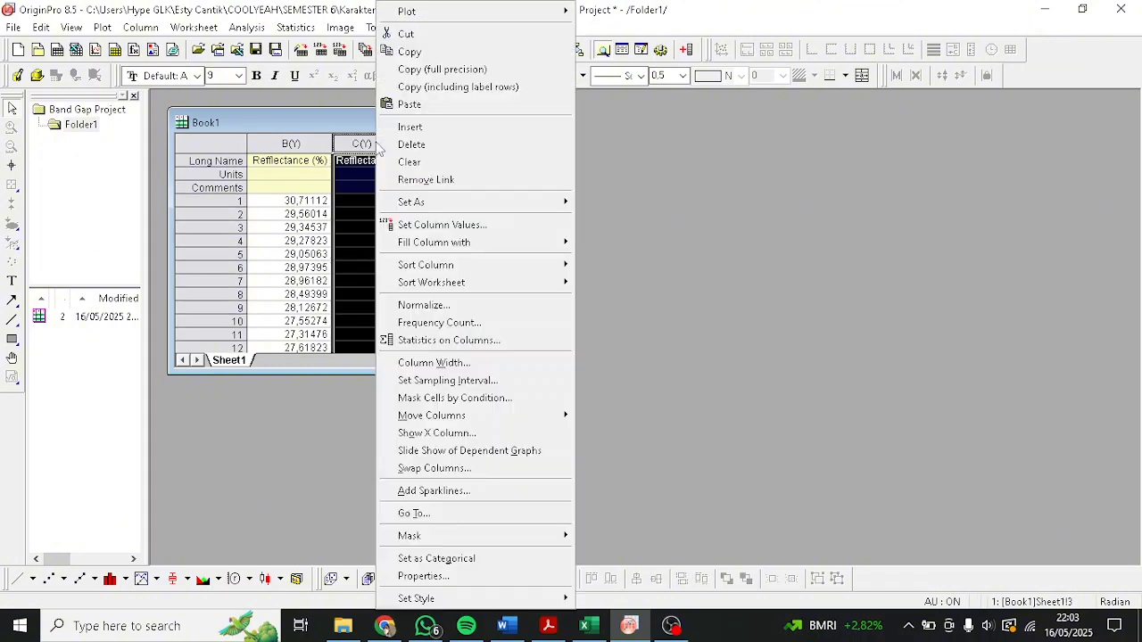
{"action": "left_click", "coordinate": [450, 224]}
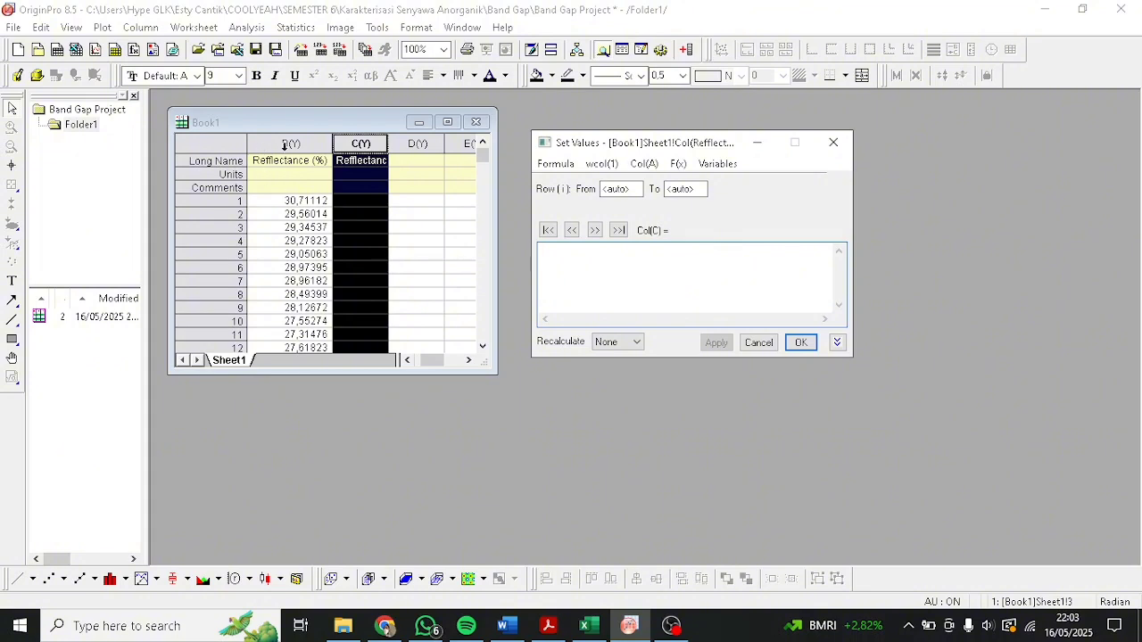
{"action": "type", "text": "col (b)/100"}
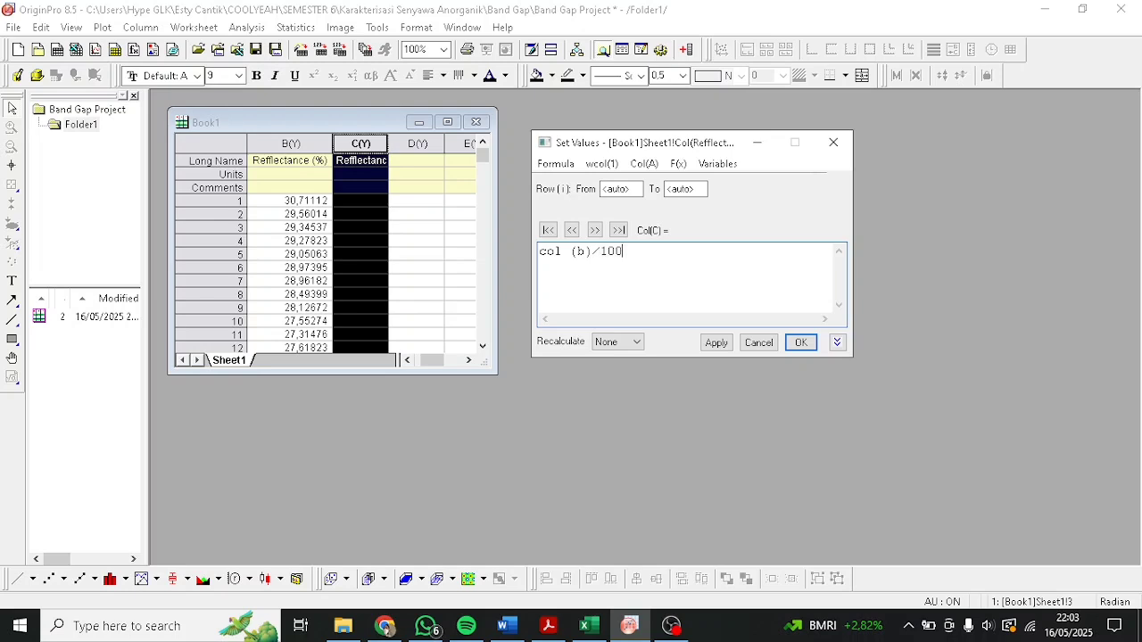
{"action": "left_click", "coordinate": [801, 343]}
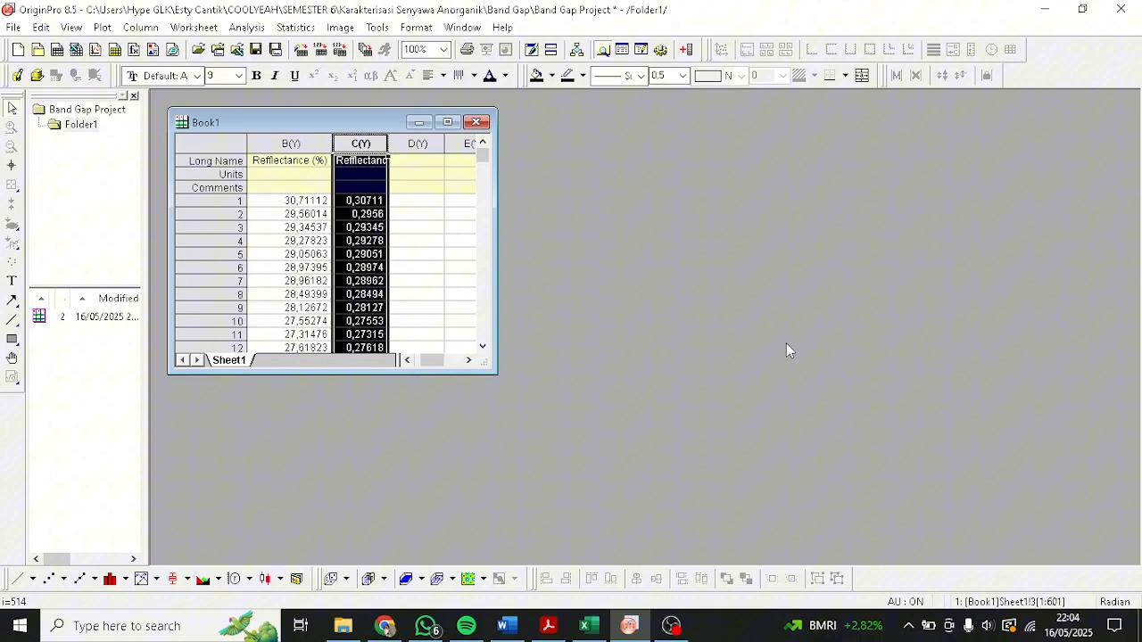
{"action": "double_click", "coordinate": [387, 143]}
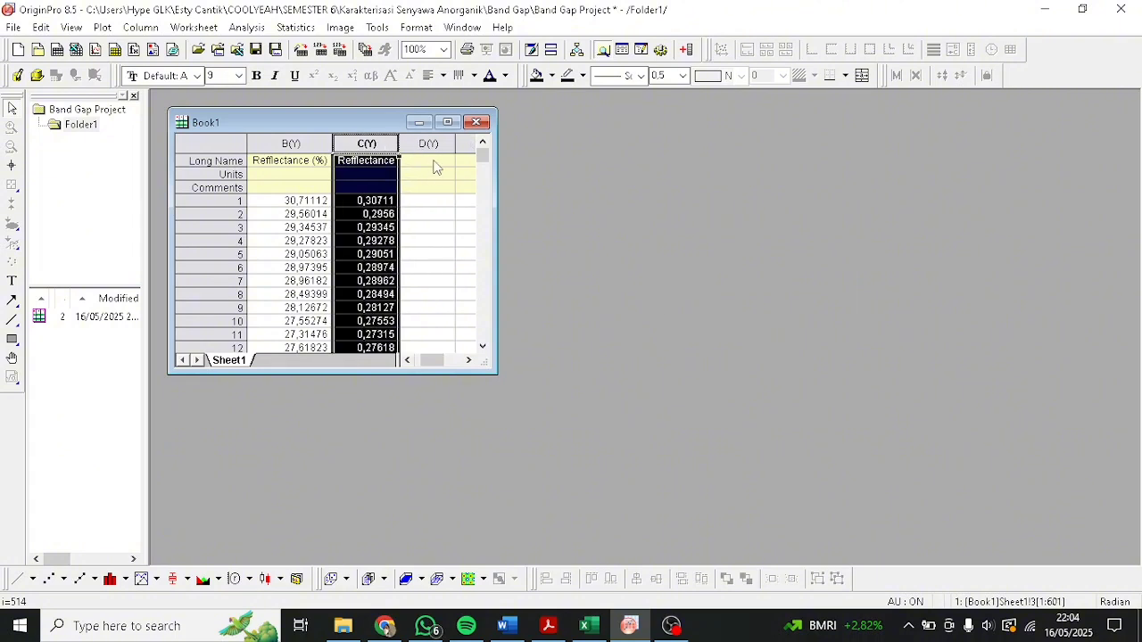
- Give column D the long name k and set its values with the formula (1-col (c))^2
{"action": "left_click", "coordinate": [433, 161]}
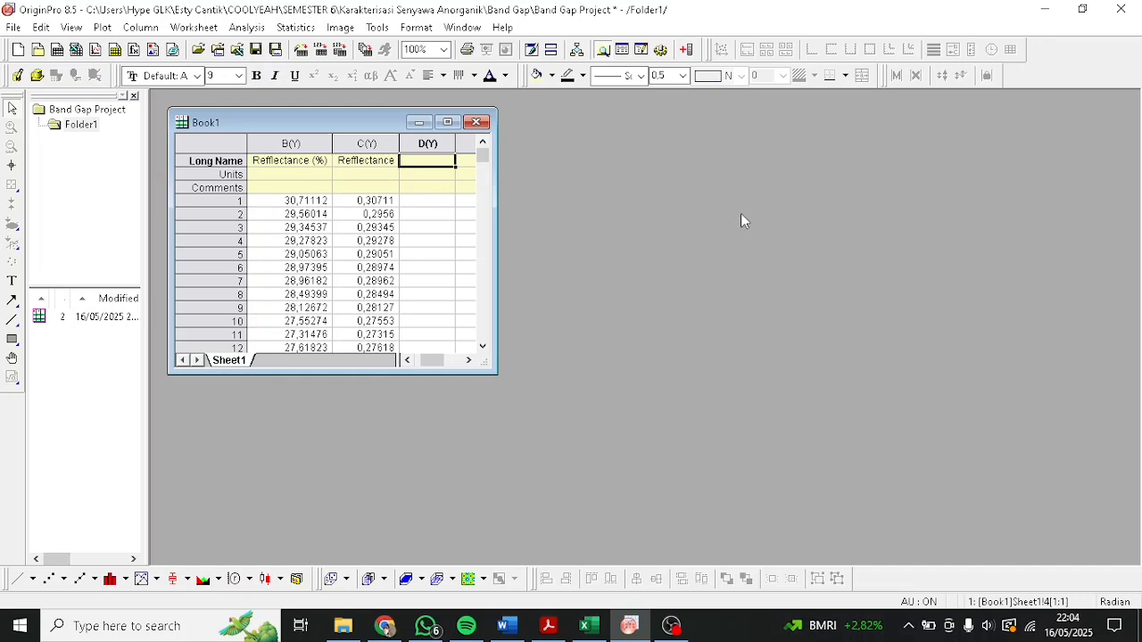
{"action": "type", "text": "k"}
{"action": "left_click", "coordinate": [433, 201]}
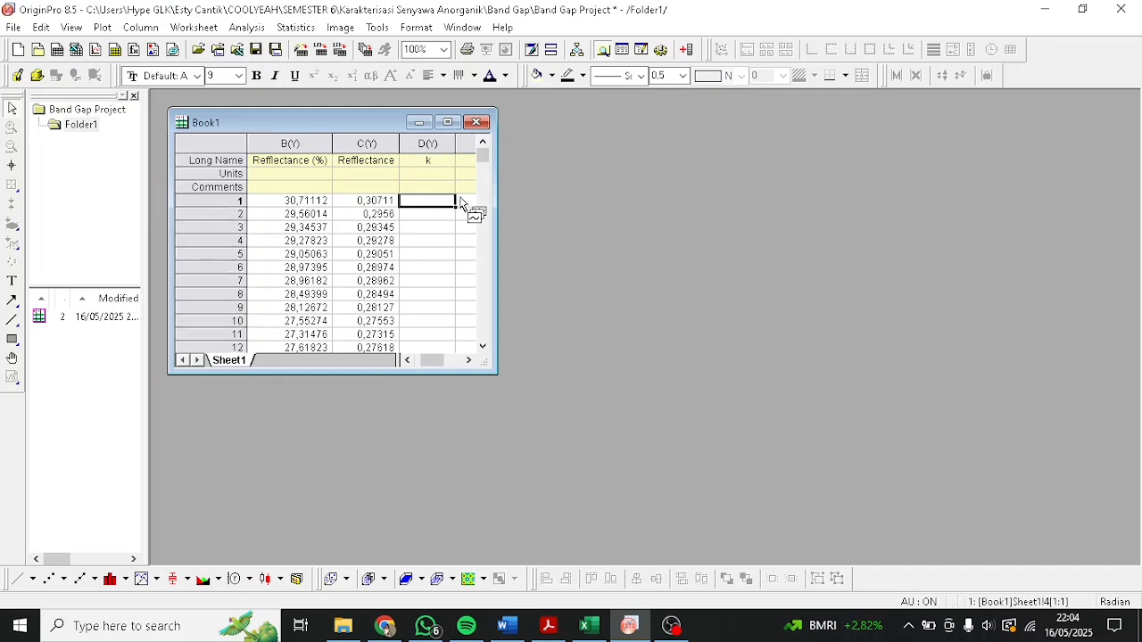
{"action": "left_click", "coordinate": [434, 144]}
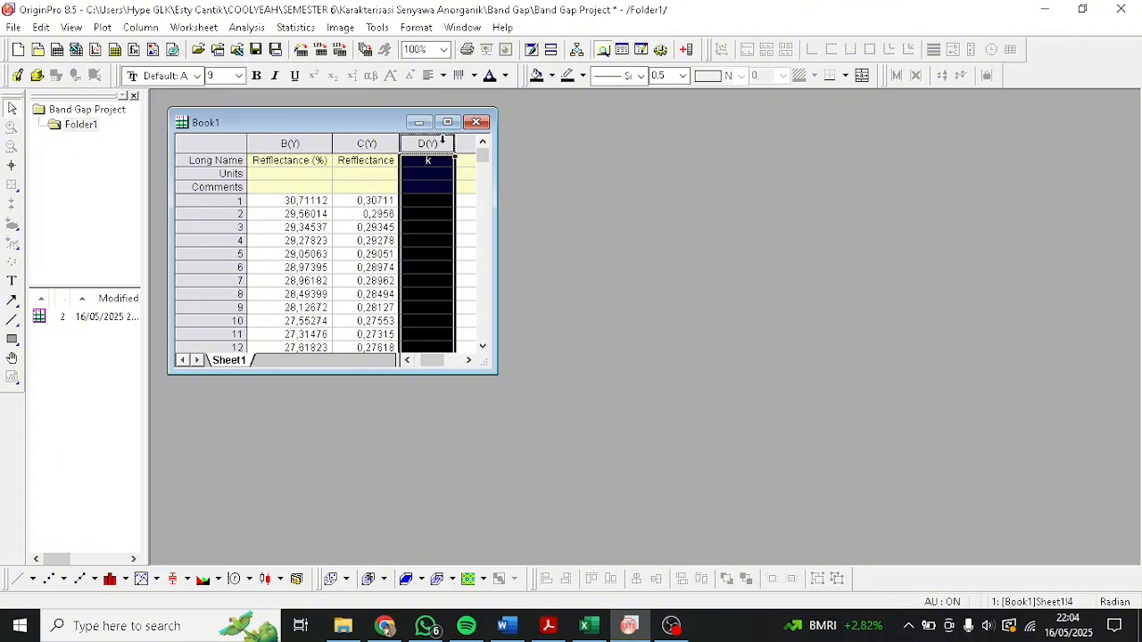
{"action": "right_click", "coordinate": [442, 141]}
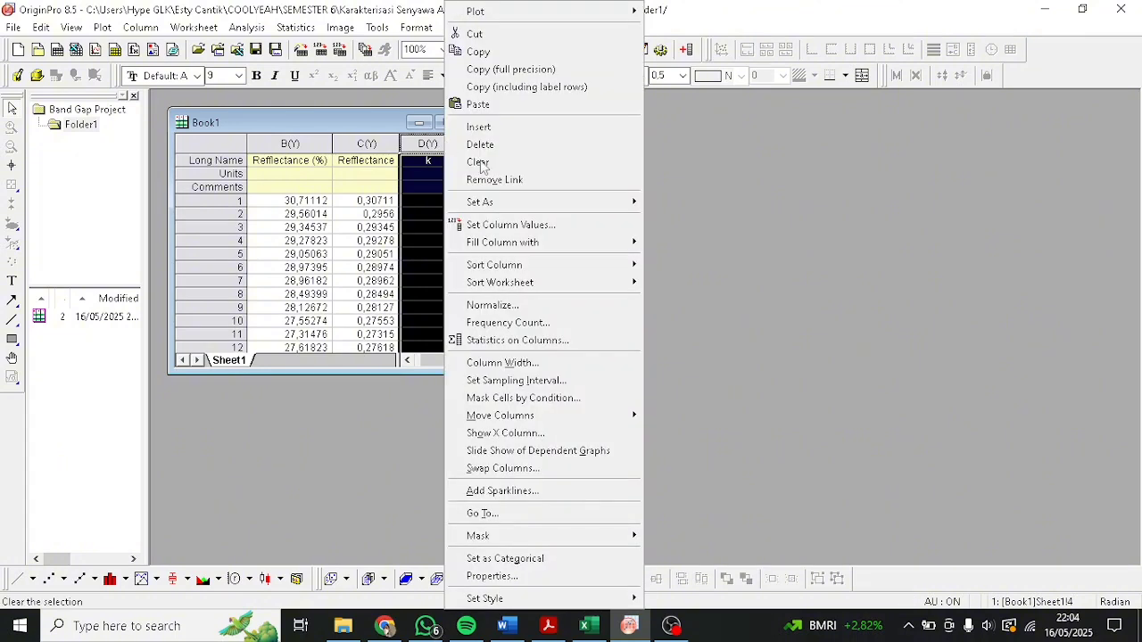
{"action": "left_click", "coordinate": [541, 225]}
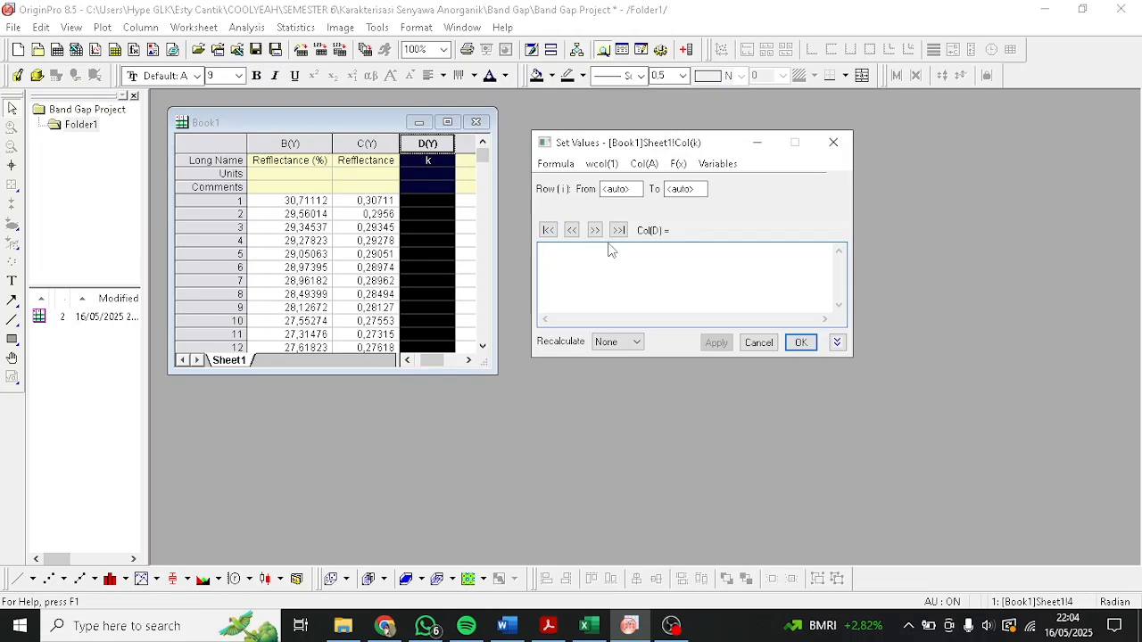
{"action": "type", "text": "(1-col (c"}
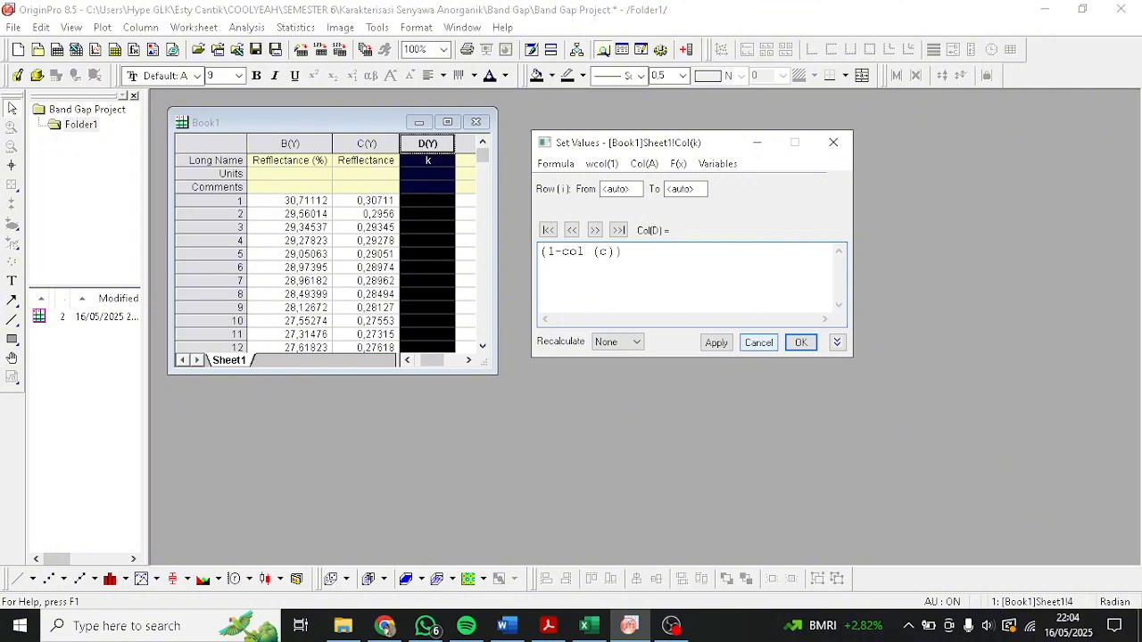
{"action": "type", "text": "^2"}
{"action": "left_click", "coordinate": [801, 342]}
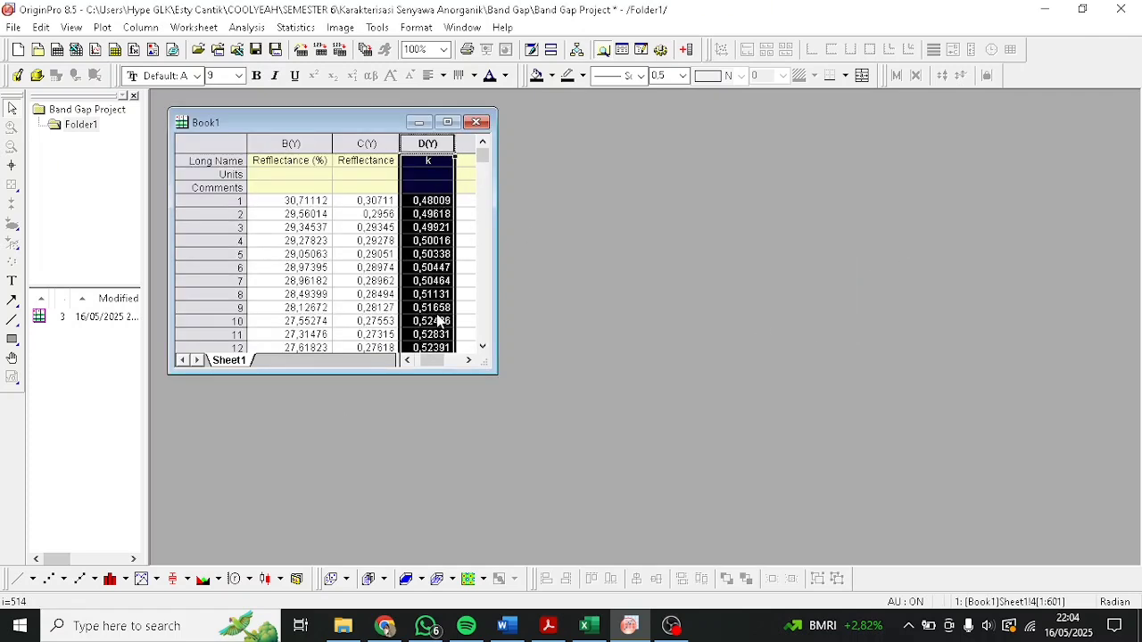
- Give column E the long name s and set its values with the formula 2*col (c)
{"action": "left_click", "coordinate": [465, 161]}
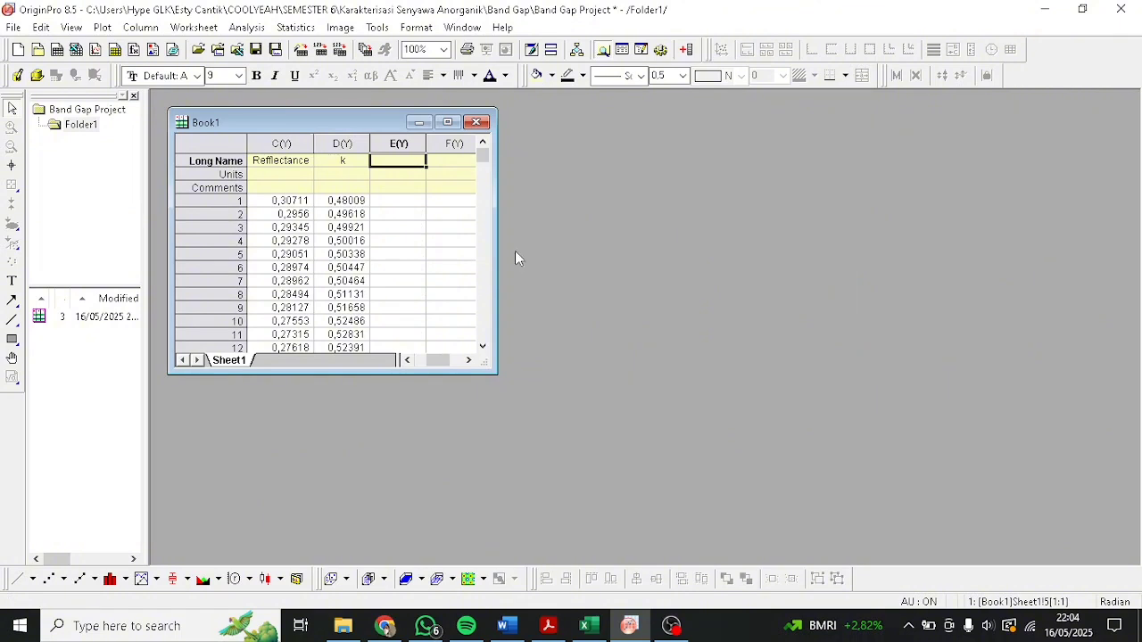
{"action": "type", "text": "s"}
{"action": "left_click", "coordinate": [402, 202]}
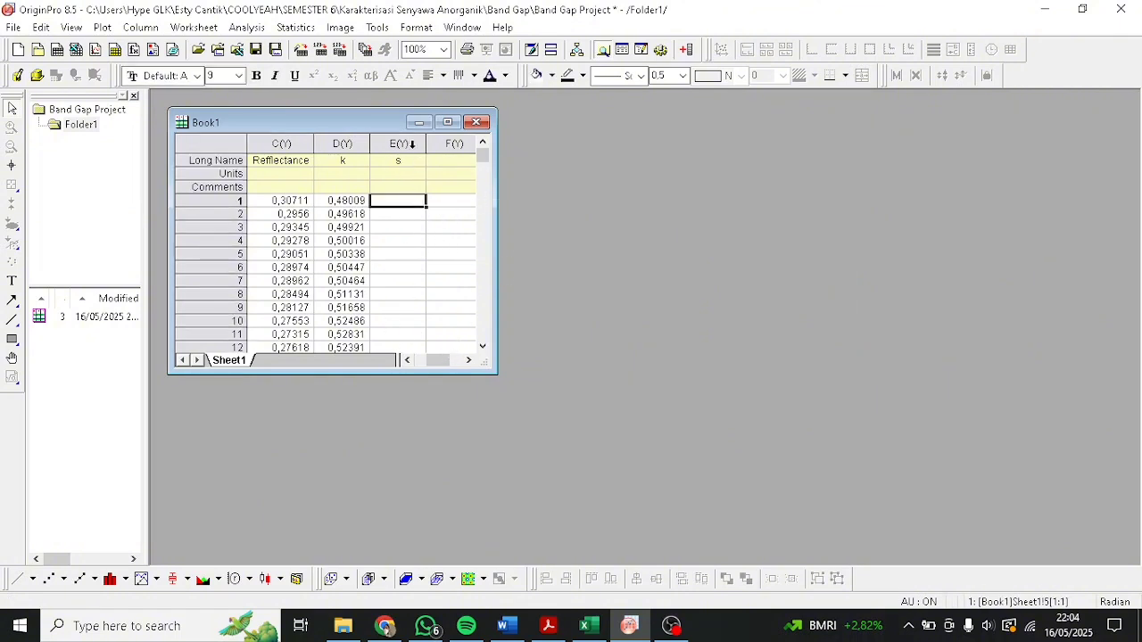
{"action": "right_click", "coordinate": [411, 142]}
{"action": "left_click", "coordinate": [485, 224]}
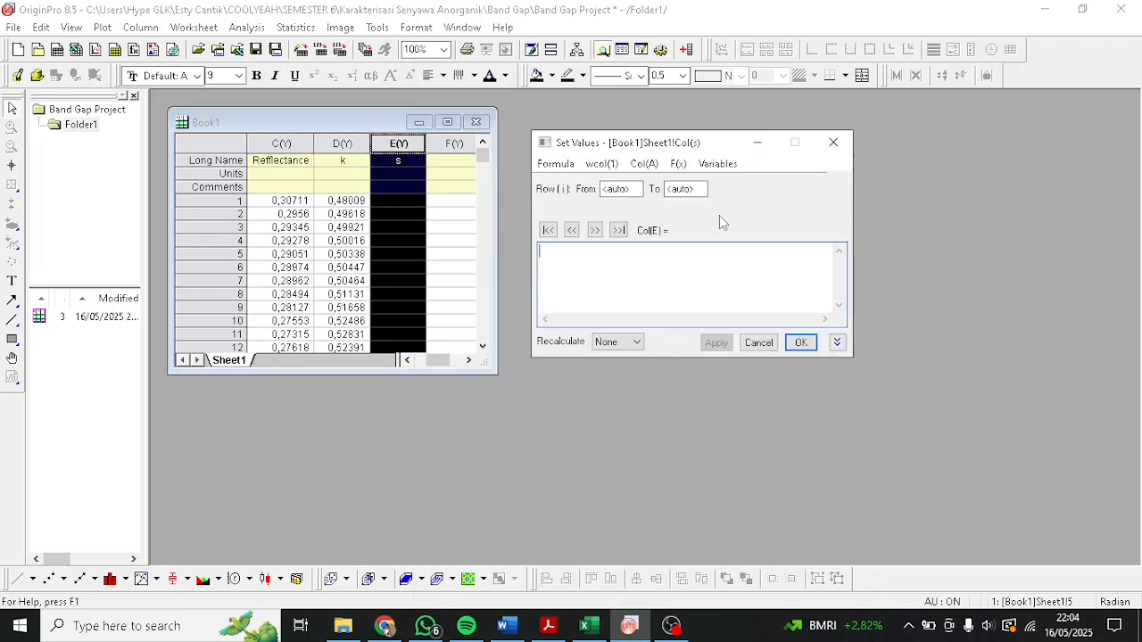
{"action": "type", "text": "2*col"}
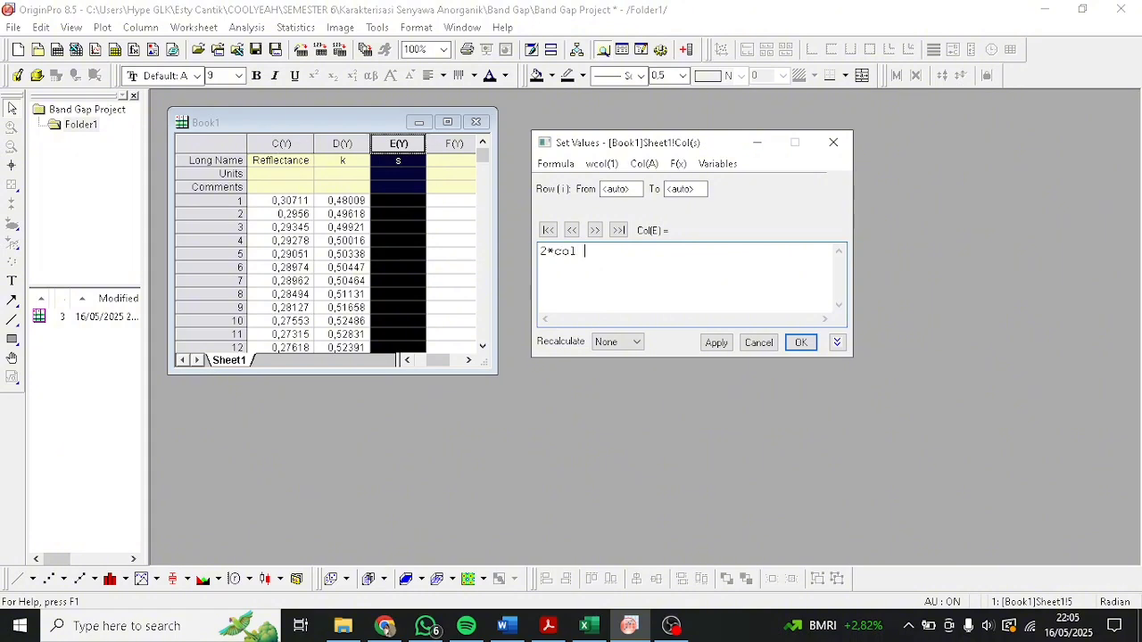
{"action": "type", "text": " (c)"}
{"action": "left_click", "coordinate": [800, 342]}
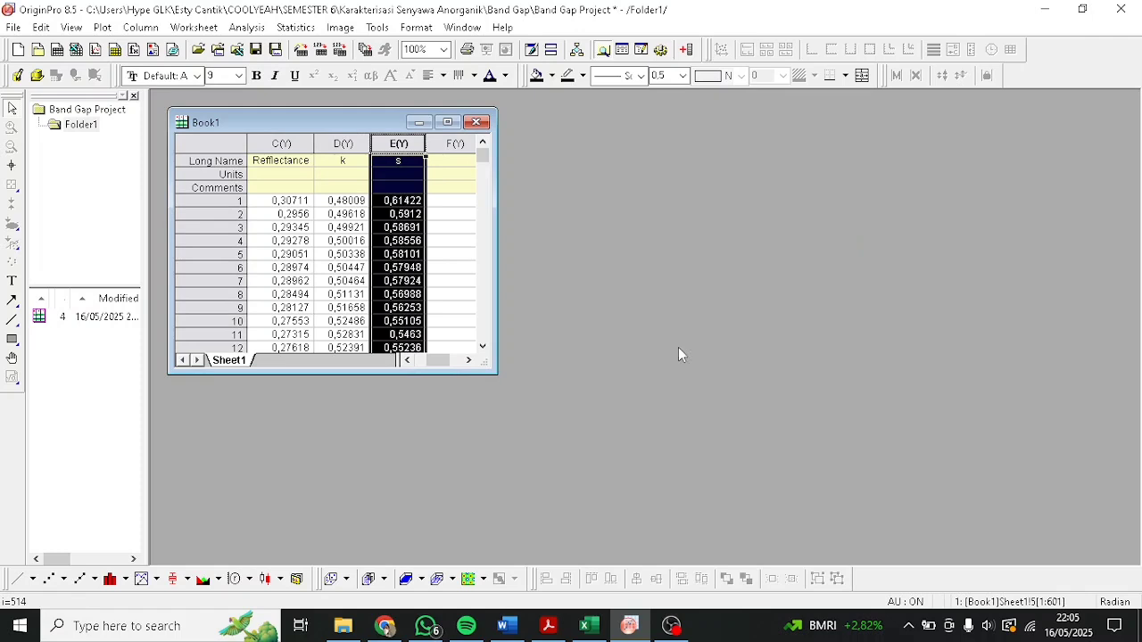
- Give column F the long name F(R) and set its values with the formula col (d)/col (e)
{"action": "left_click", "coordinate": [349, 161]}
{"action": "left_click", "coordinate": [439, 159]}
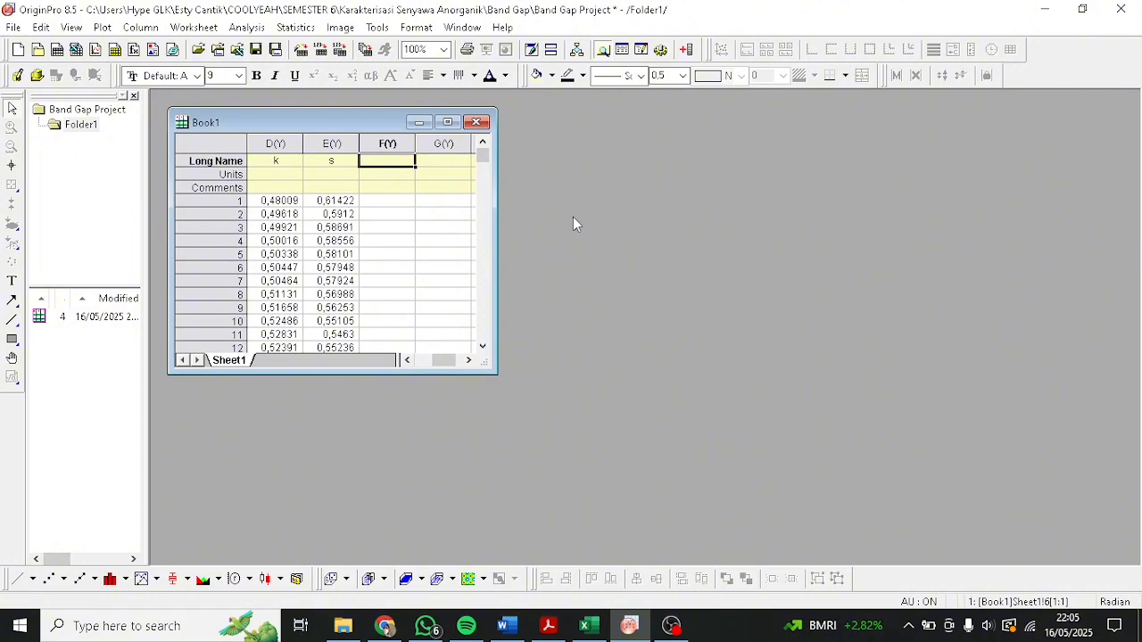
{"action": "type", "text": "F"}
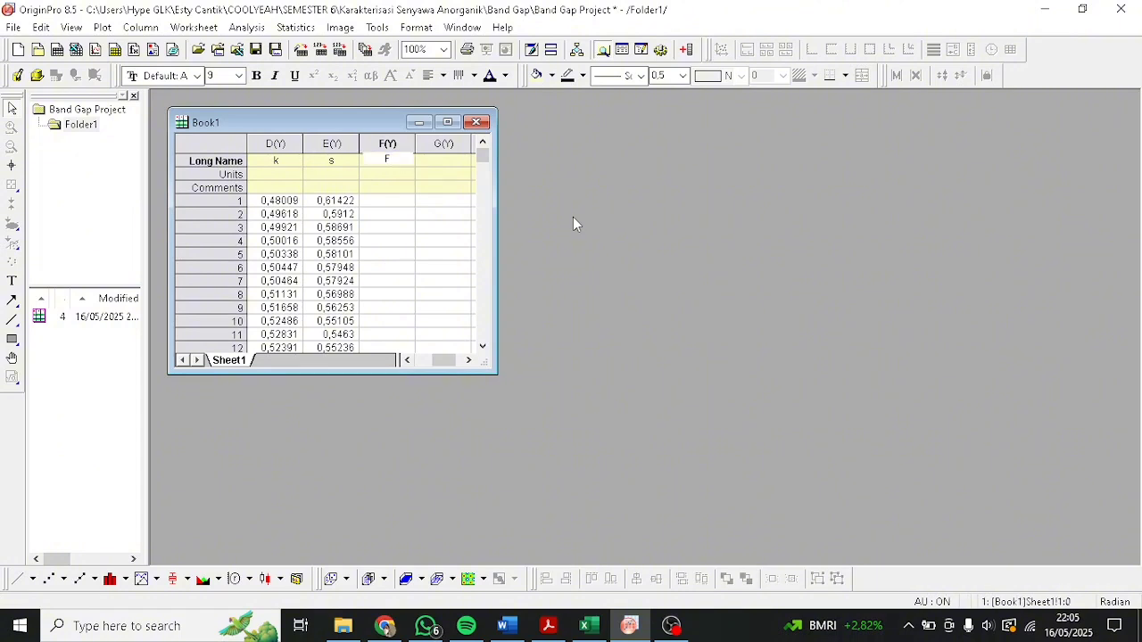
{"action": "type", "text": "(R)"}
{"action": "left_click", "coordinate": [400, 192]}
{"action": "left_click", "coordinate": [401, 202]}
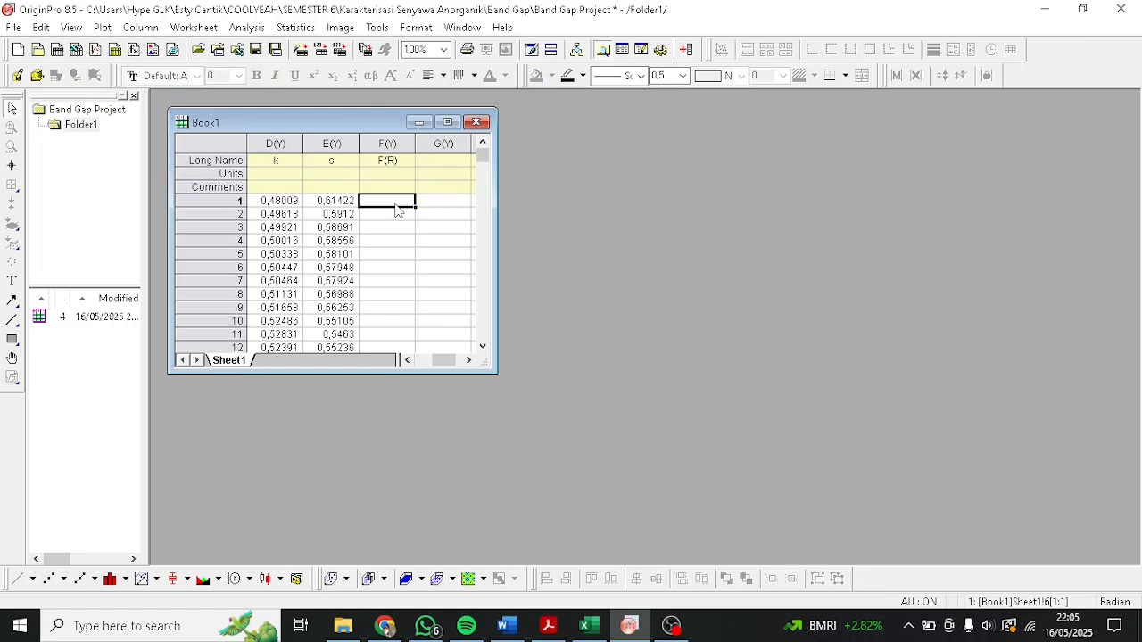
{"action": "left_click", "coordinate": [393, 141]}
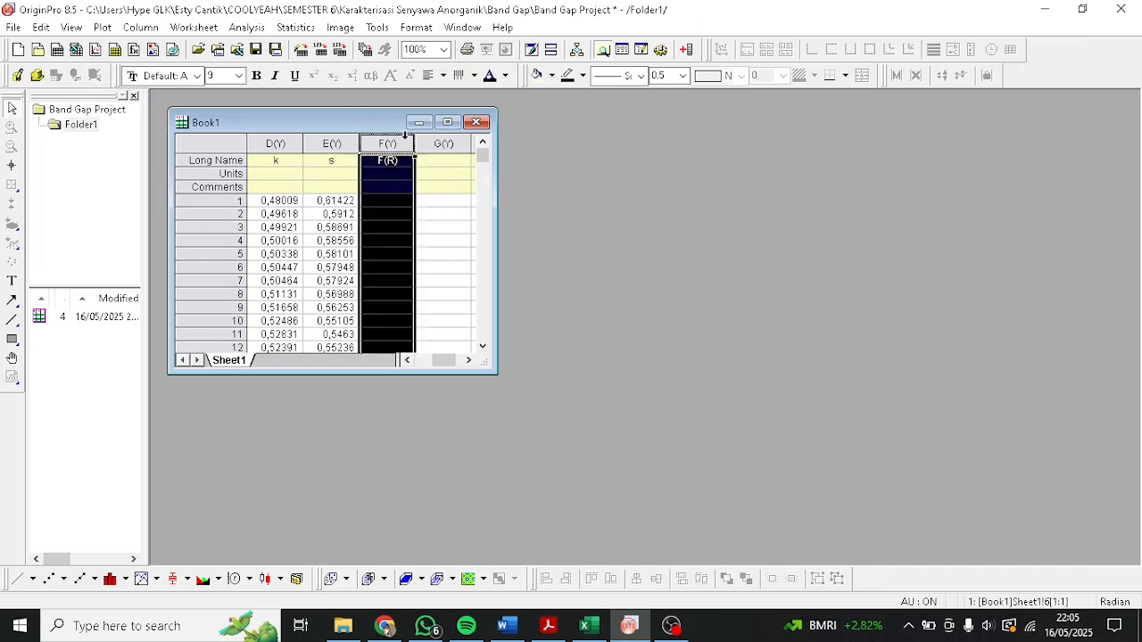
{"action": "right_click", "coordinate": [401, 136]}
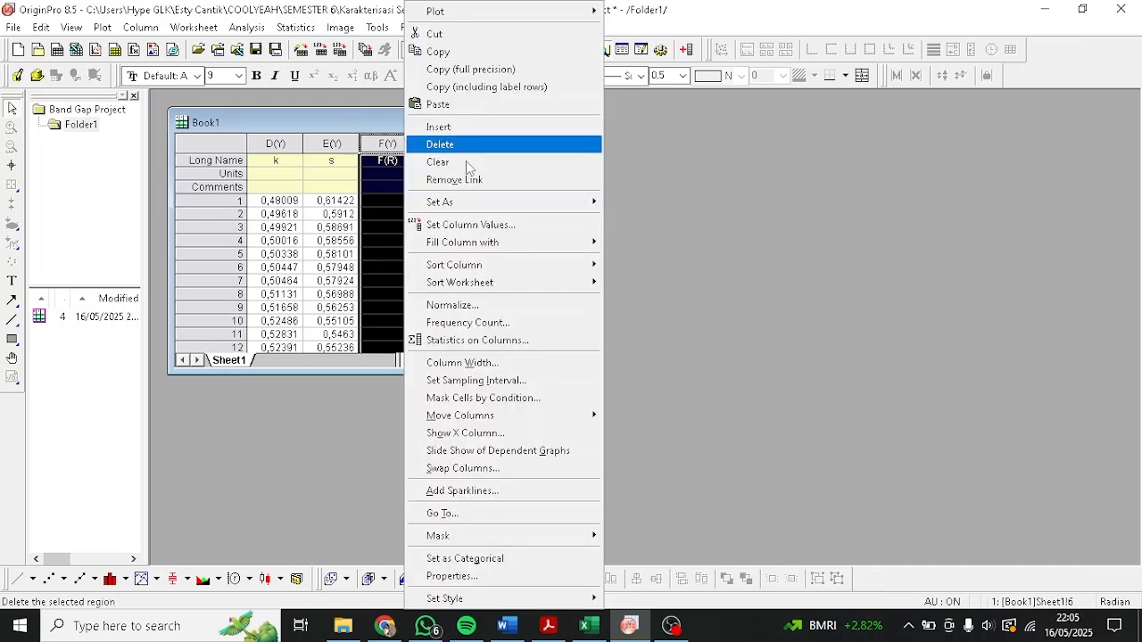
{"action": "left_click", "coordinate": [477, 224]}
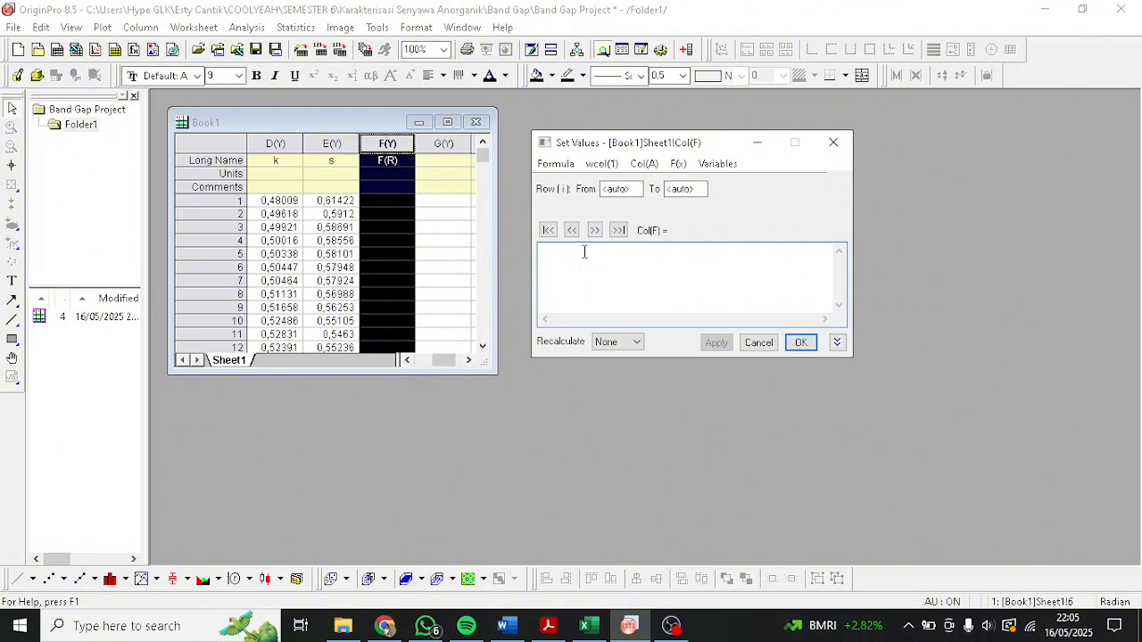
{"action": "type", "text": "col (d)/col (e)"}
{"action": "left_click", "coordinate": [800, 342]}
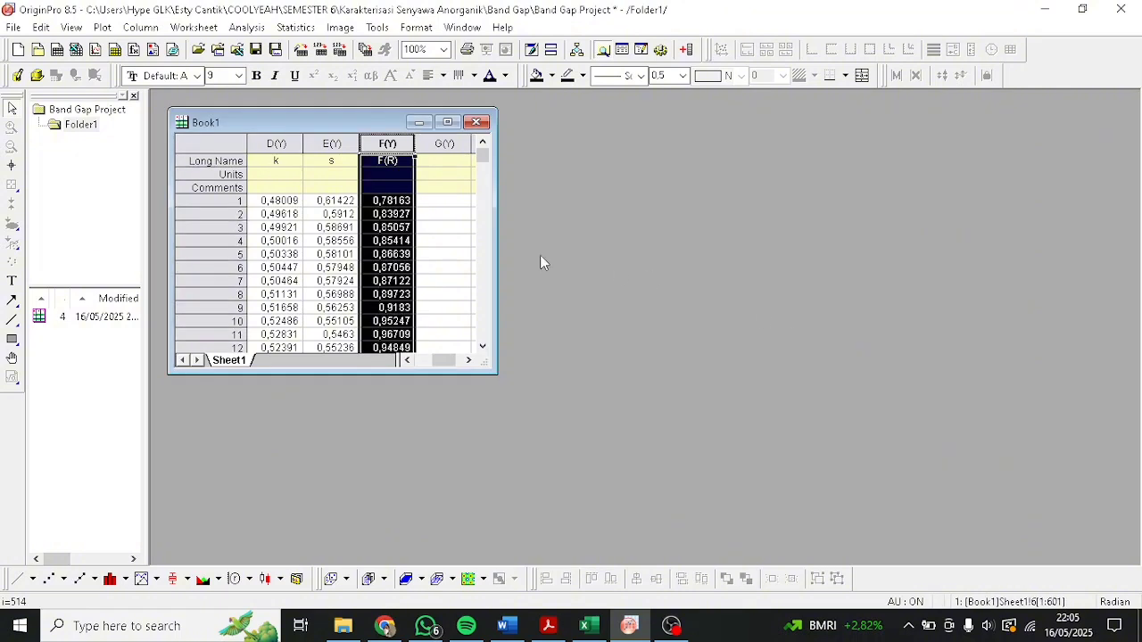
- Give column G the long name hv
{"action": "left_click", "coordinate": [445, 199]}
{"action": "left_click", "coordinate": [450, 161]}
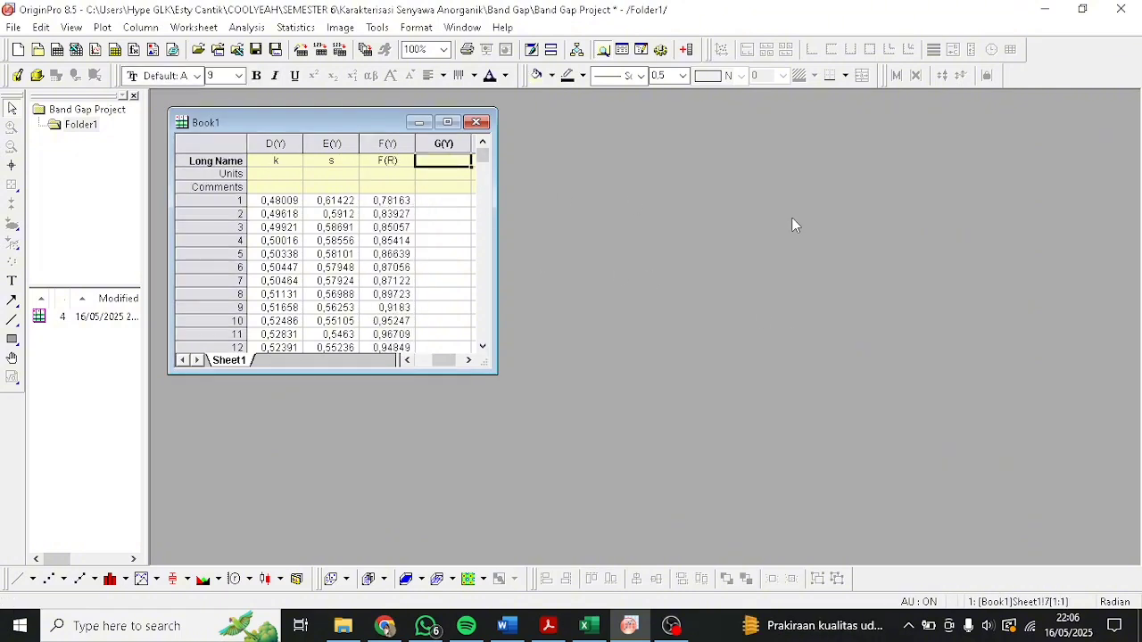
{"action": "type", "text": "hv"}
{"action": "key", "text": "Return"}
{"action": "key", "text": "Return"}
{"action": "key", "text": "Return"}
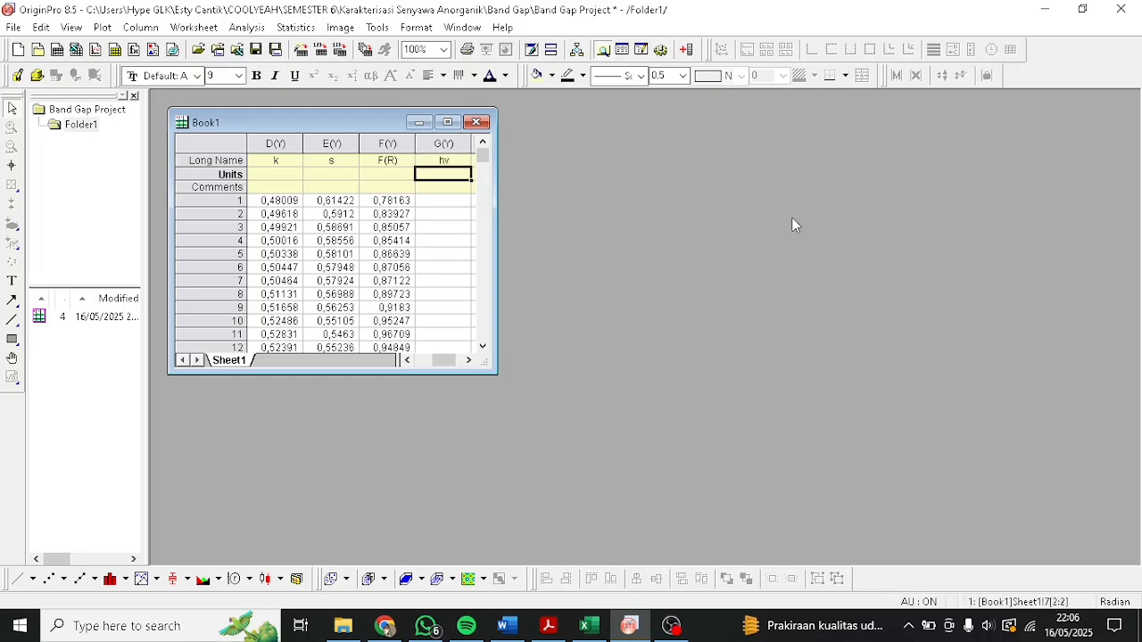
- Check the photon energy conversion formula in the Acrobat PDF, and set the hv column's values in OriginPro with the formula 1240/col (a)
{"action": "left_click", "coordinate": [549, 625]}
{"action": "scroll", "coordinate": [601, 402], "scroll_direction": "down", "scroll_amount": 10}
{"action": "scroll", "coordinate": [600, 409], "scroll_direction": "down", "scroll_amount": 5}
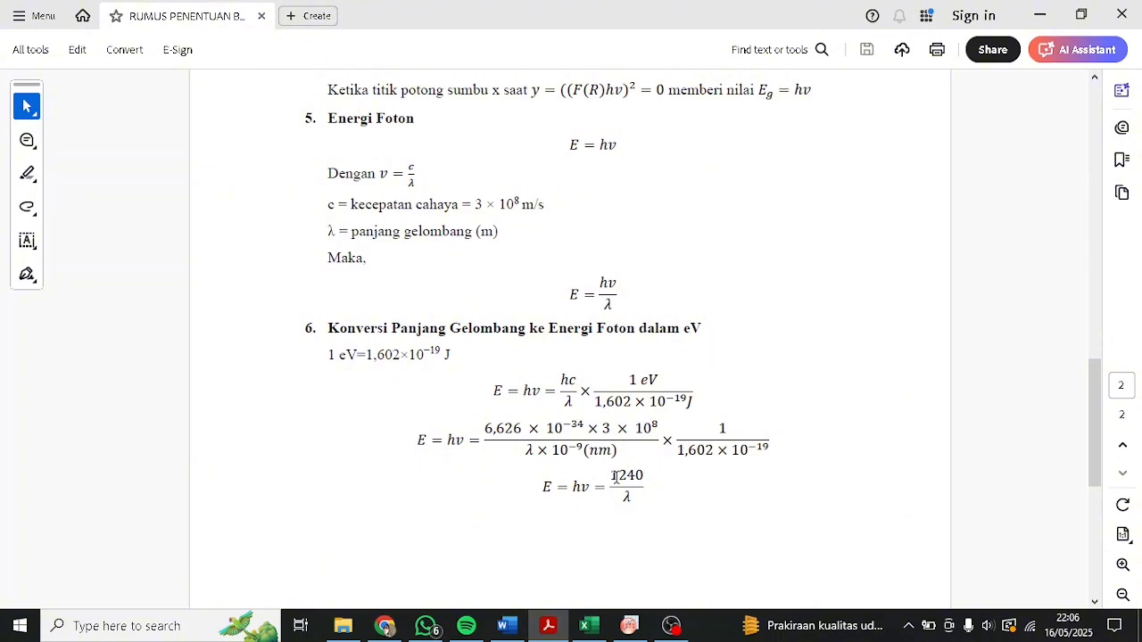
{"action": "left_click", "coordinate": [1035, 14]}
{"action": "left_click", "coordinate": [452, 144]}
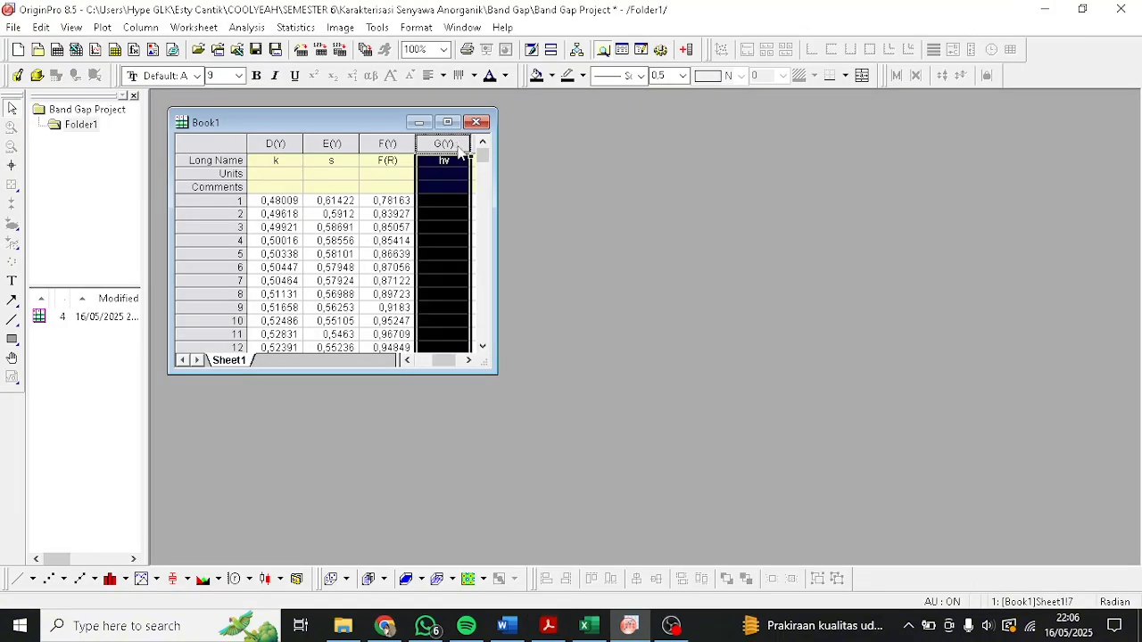
{"action": "right_click", "coordinate": [452, 144]}
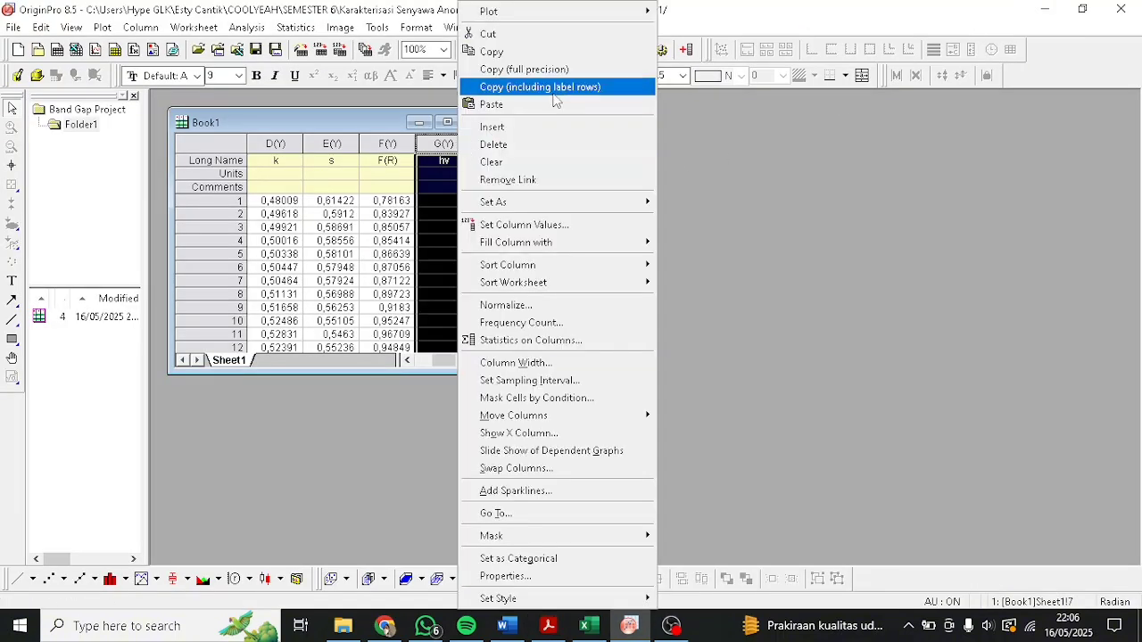
{"action": "left_click", "coordinate": [548, 224]}
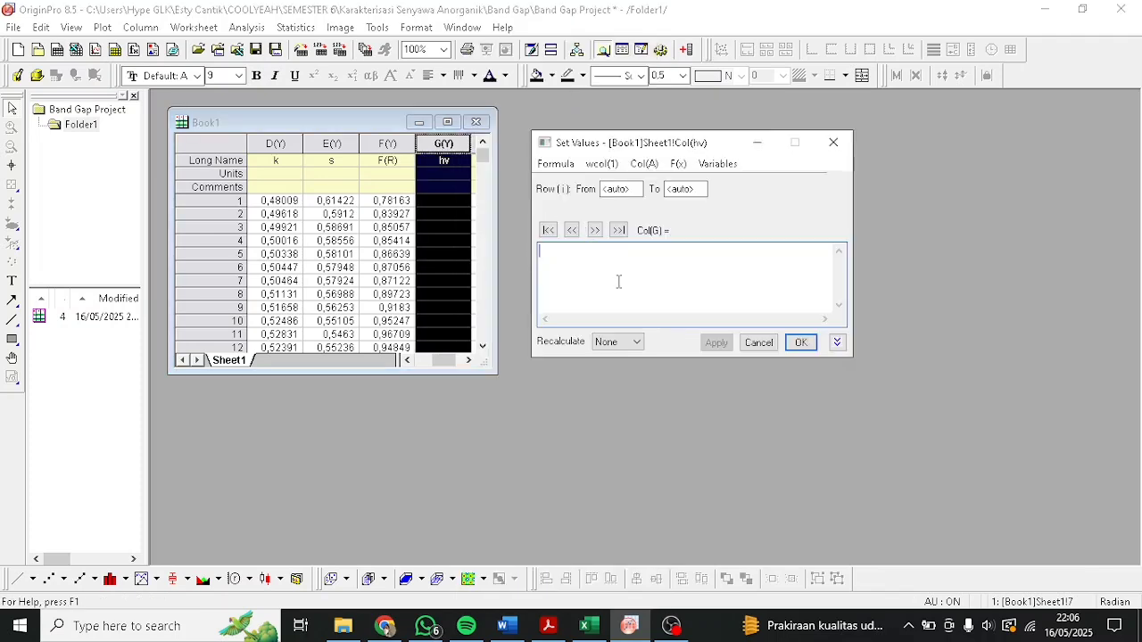
{"action": "type", "text": "1240/"}
{"action": "mouse_move", "coordinate": [437, 360]}
{"action": "left_mouse_down"}
{"action": "mouse_move", "coordinate": [414, 358]}
{"action": "mouse_move", "coordinate": [448, 359]}
{"action": "left_mouse_up"}
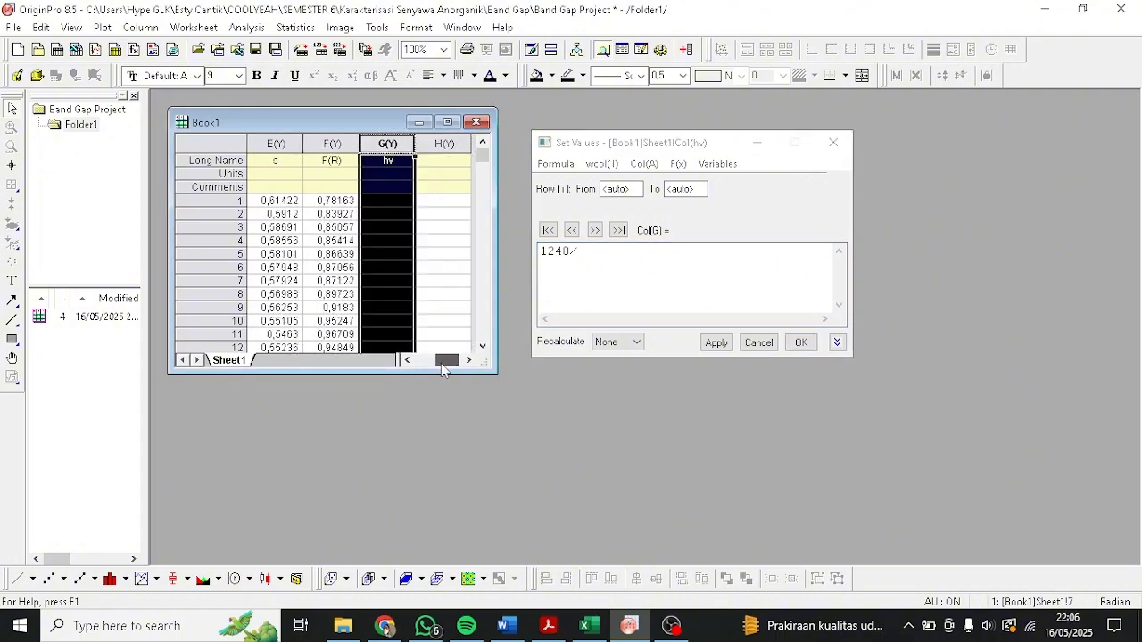
{"action": "left_click", "coordinate": [628, 257]}
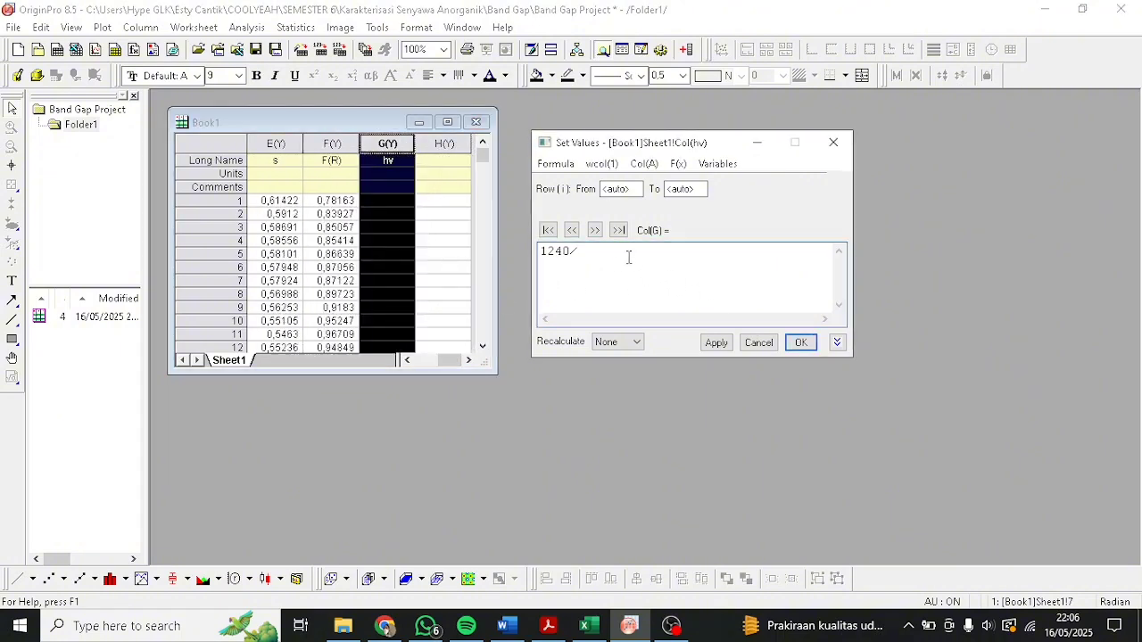
{"action": "type", "text": "col (a"}
{"action": "left_click", "coordinate": [814, 348]}
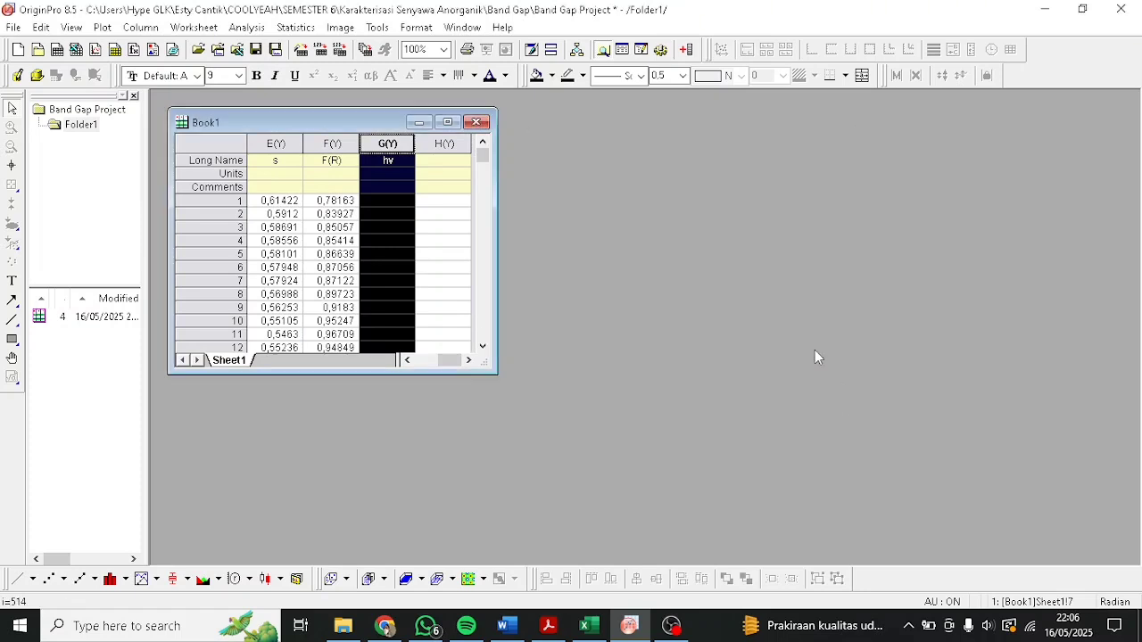
- Give column H the long name F(R)hv and set its values with the formula Col (f)*col (g)
{"action": "left_click", "coordinate": [453, 159]}
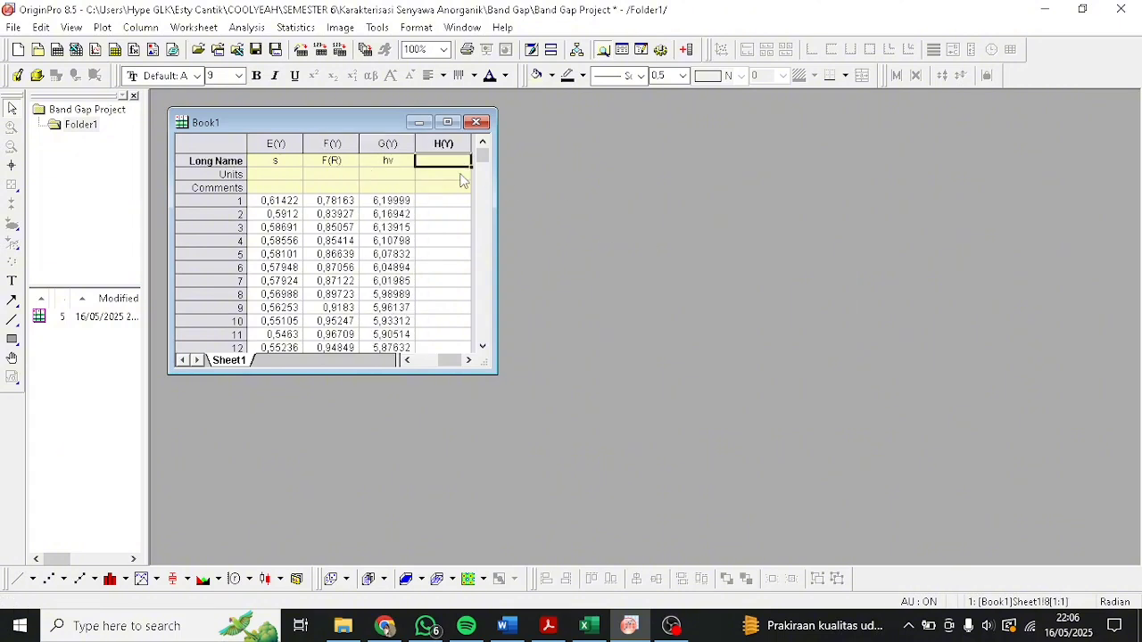
{"action": "type", "text": "F"}
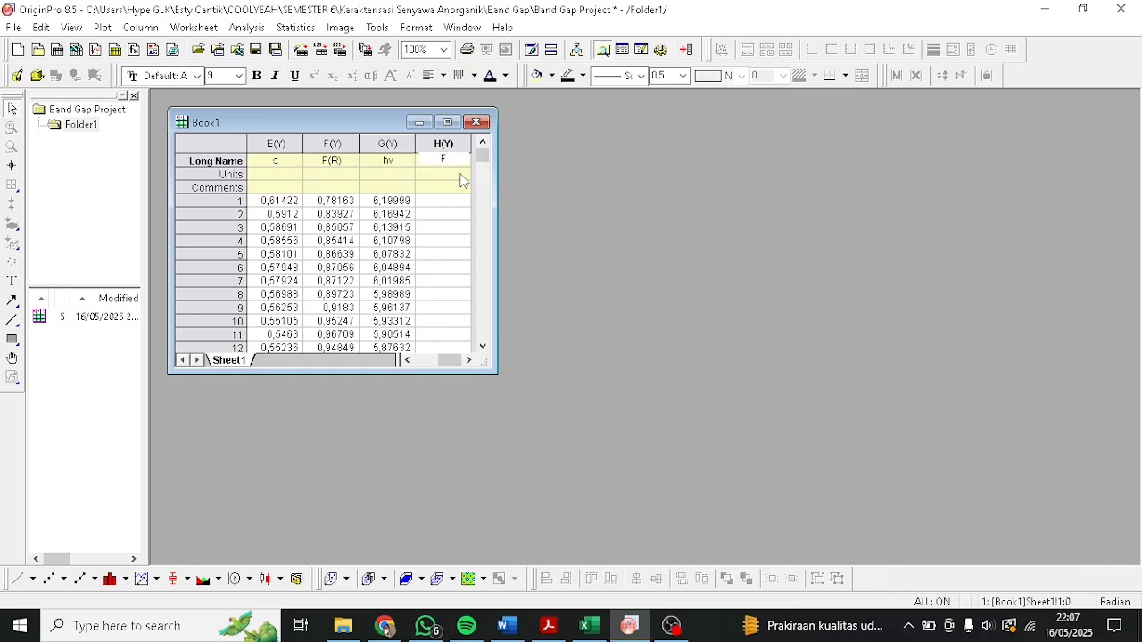
{"action": "type", "text": "(R)hv"}
{"action": "left_click", "coordinate": [451, 144]}
{"action": "right_click", "coordinate": [451, 145]}
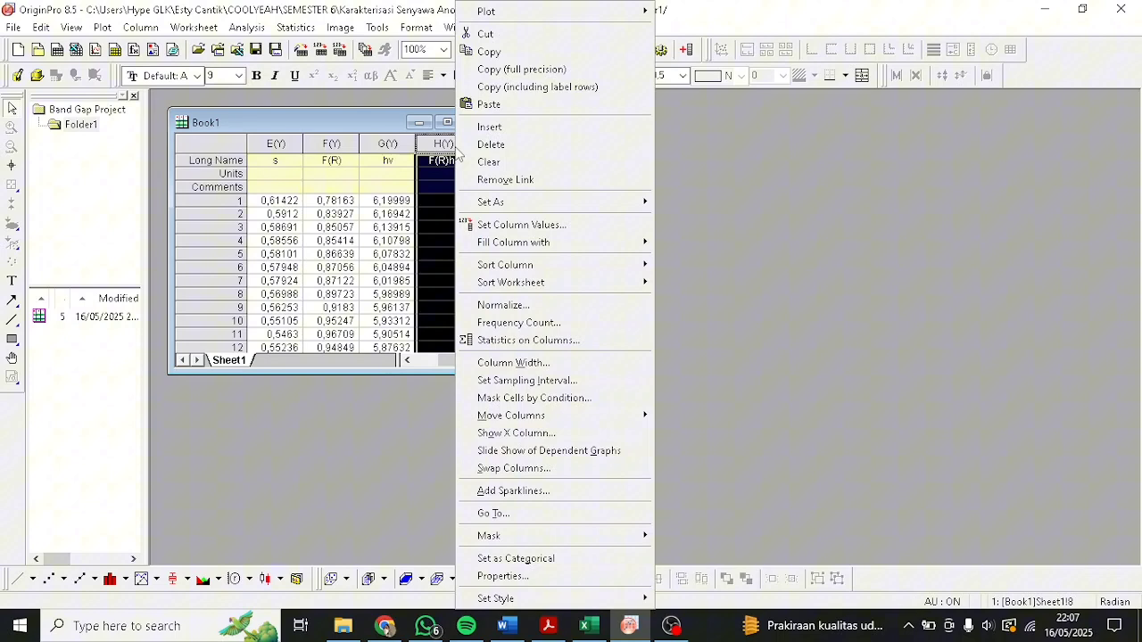
{"action": "left_click", "coordinate": [526, 227]}
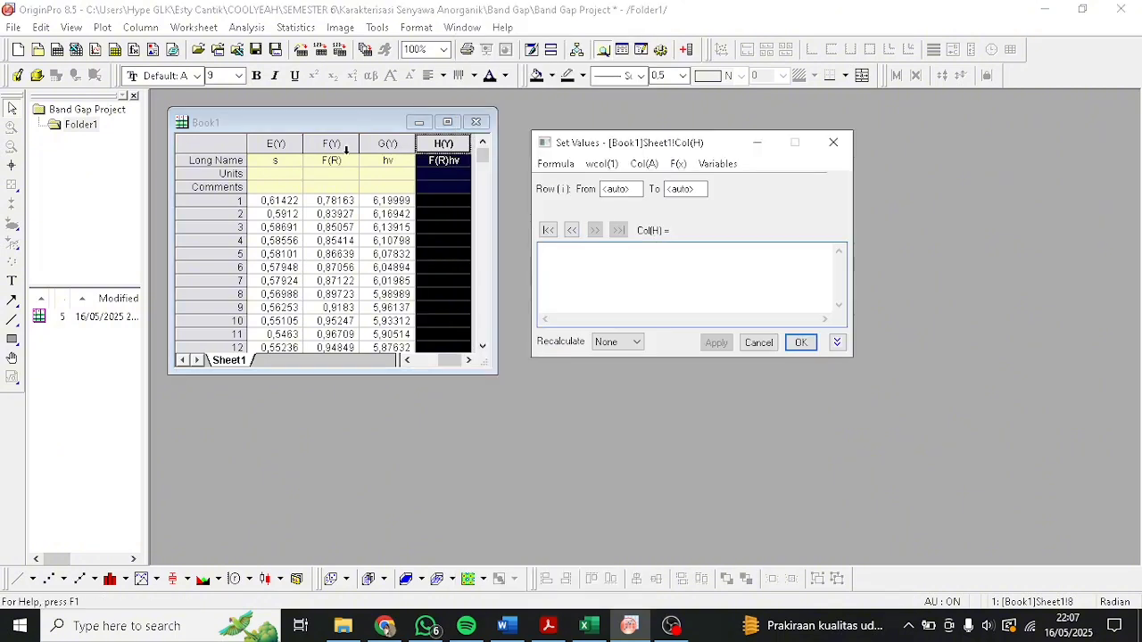
{"action": "left_click", "coordinate": [638, 269]}
{"action": "type", "text": "Col (f)*col (g)"}
{"action": "left_click", "coordinate": [800, 342]}
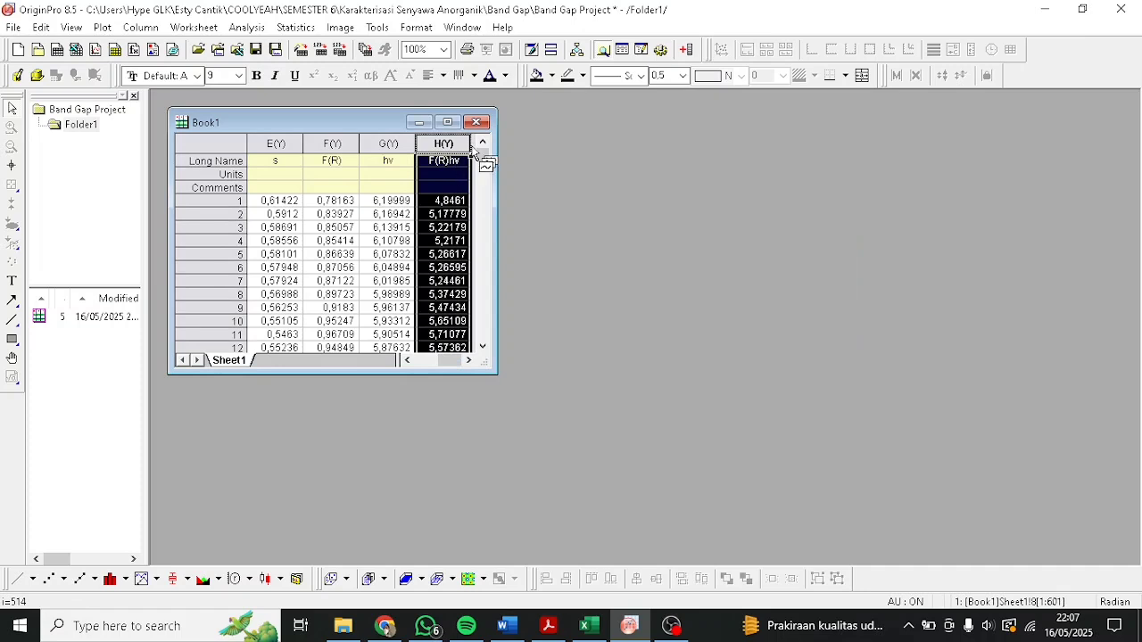
- Add a new column to the Book1 worksheet after the F(R)hv column
{"action": "left_click", "coordinate": [140, 26]}
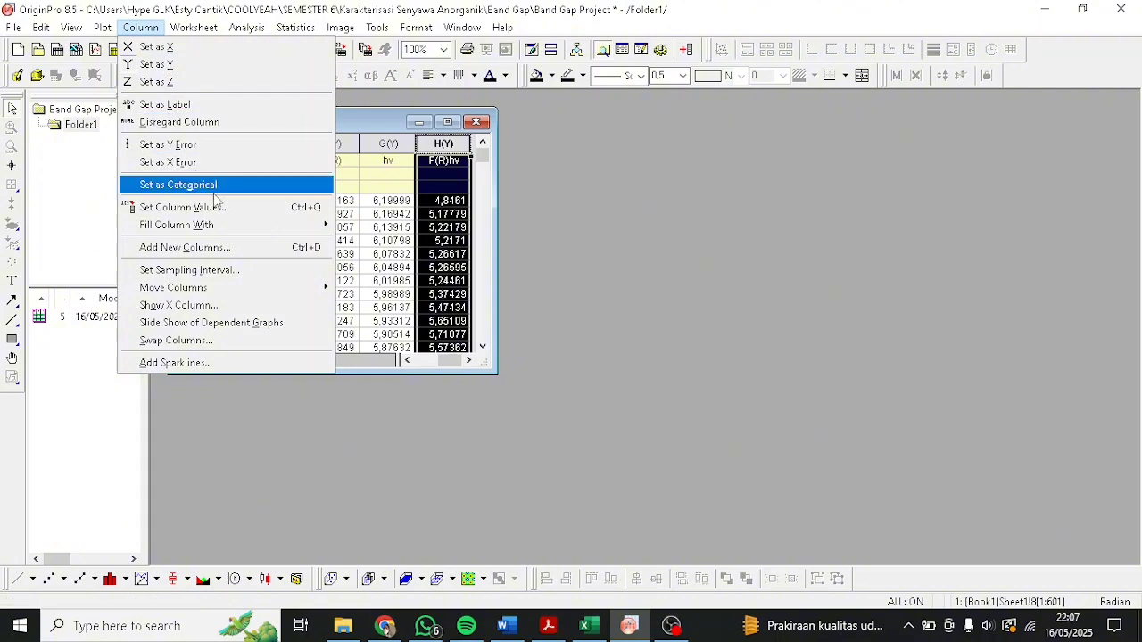
{"action": "left_click", "coordinate": [268, 247]}
{"action": "left_click", "coordinate": [636, 351]}
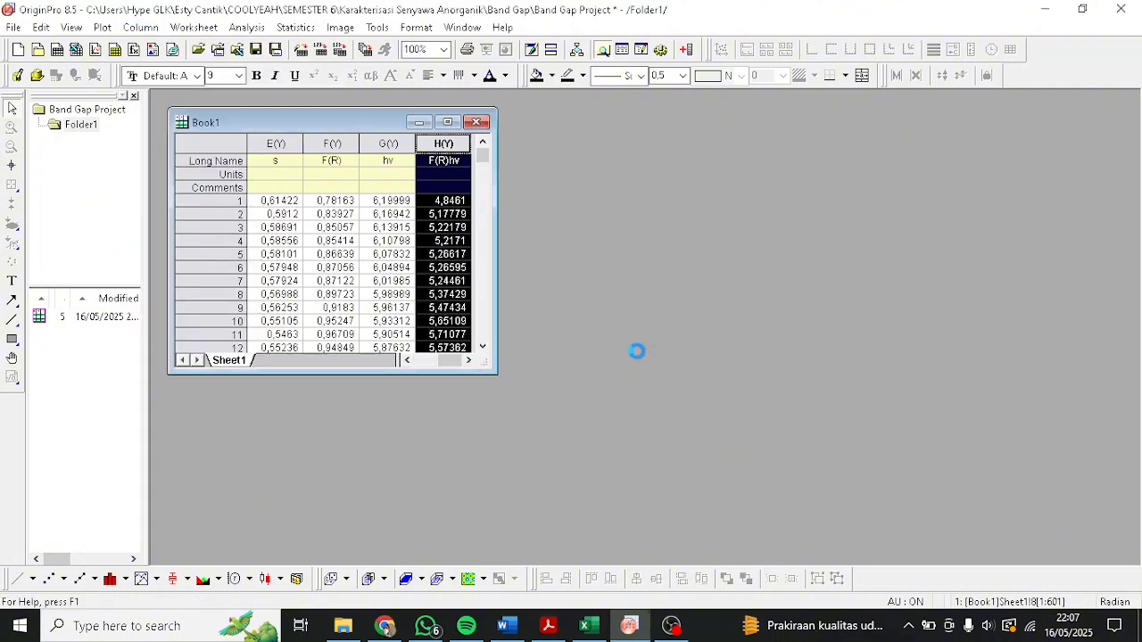
{"action": "left_click", "coordinate": [669, 283]}
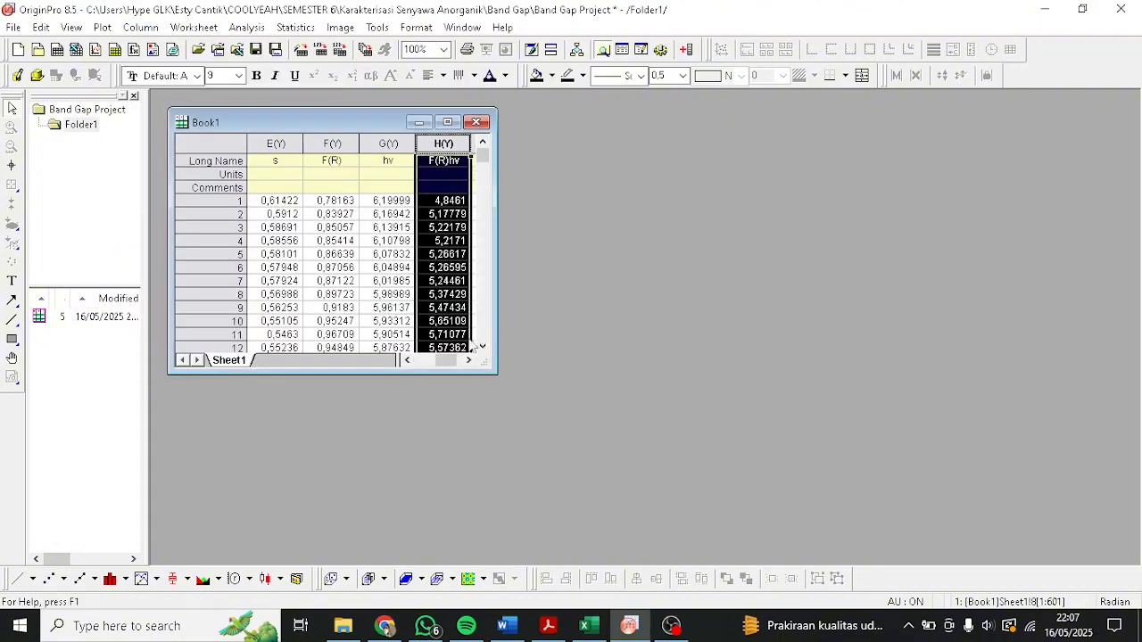
- Give column I the long name (F(R)hv)^2 and set its values with the formula (col (f)*col(g))^2
{"action": "left_click_drag", "start_coordinate": [452, 361], "coordinate": [460, 359]}
{"action": "left_click", "coordinate": [435, 161]}
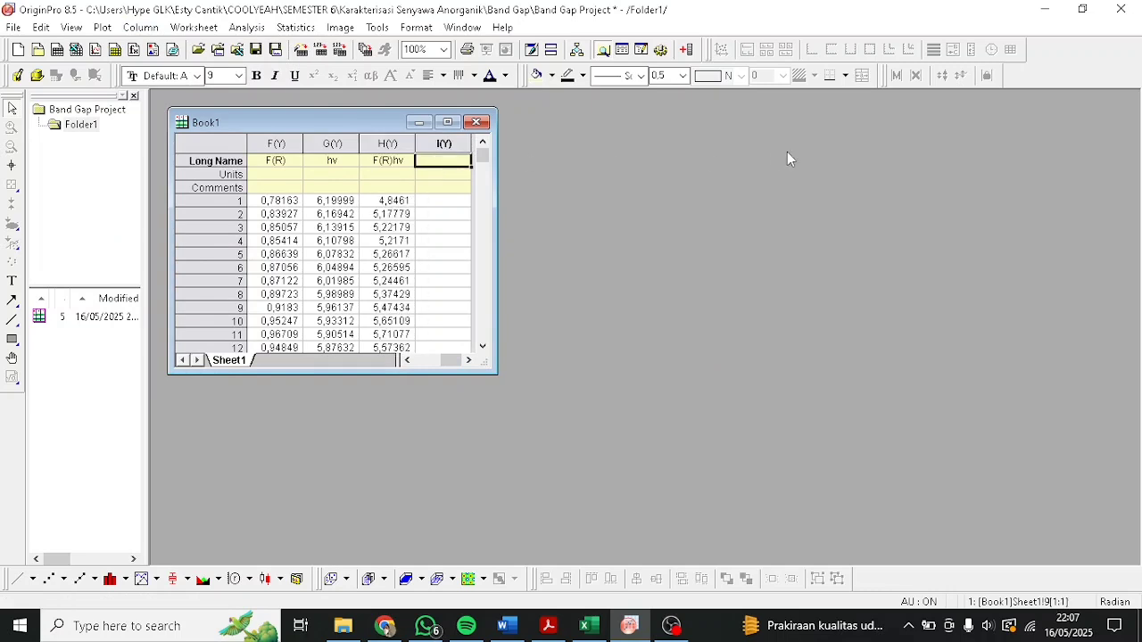
{"action": "type", "text": "(F"}
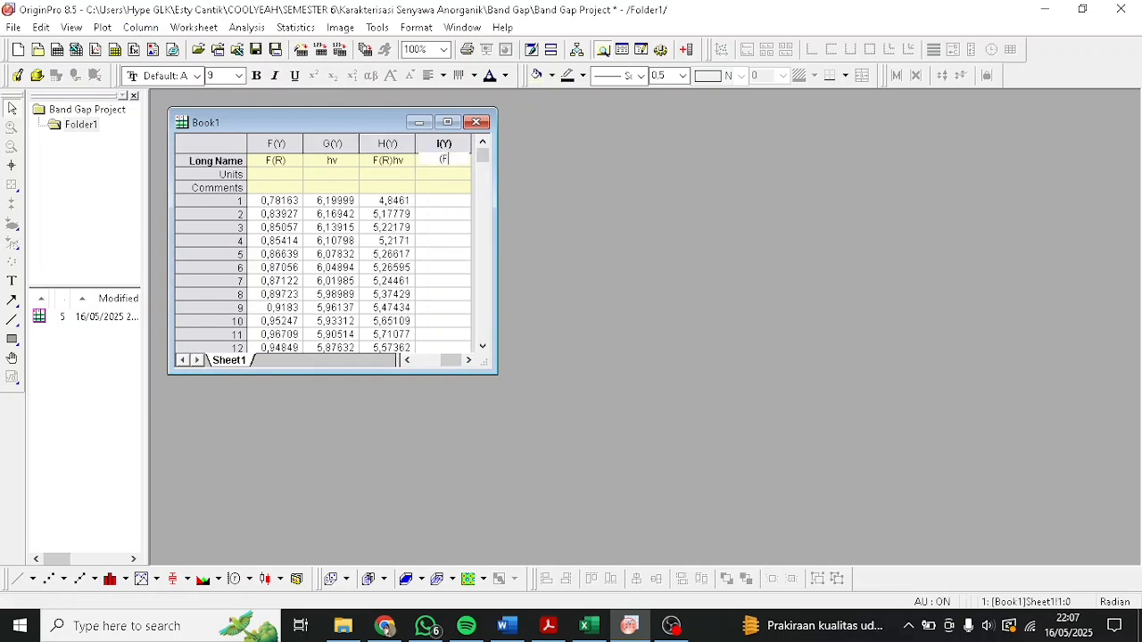
{"action": "type", "text": "(R)hv)^2"}
{"action": "left_click", "coordinate": [446, 145]}
{"action": "right_click", "coordinate": [453, 147]}
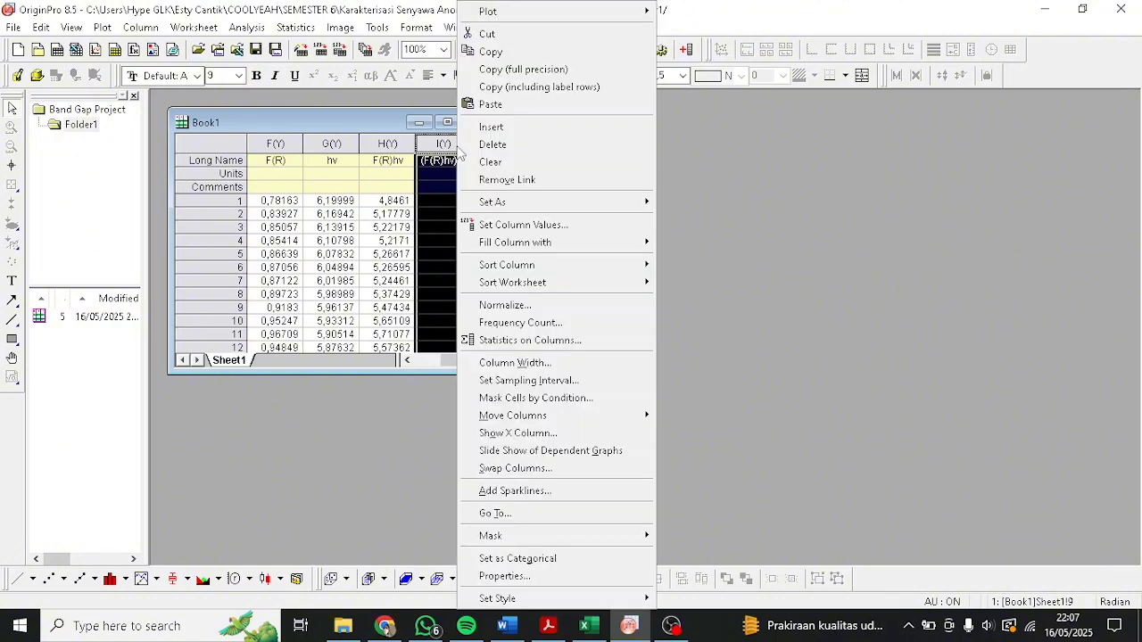
{"action": "left_click", "coordinate": [576, 224]}
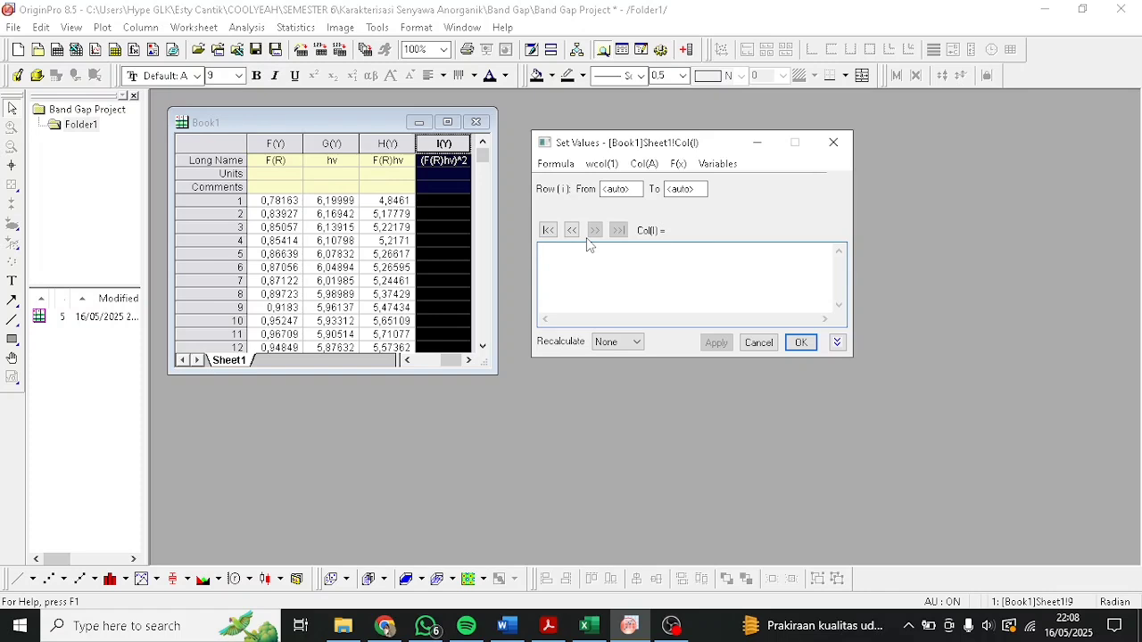
{"action": "type", "text": "(col (f)*col(g)"}
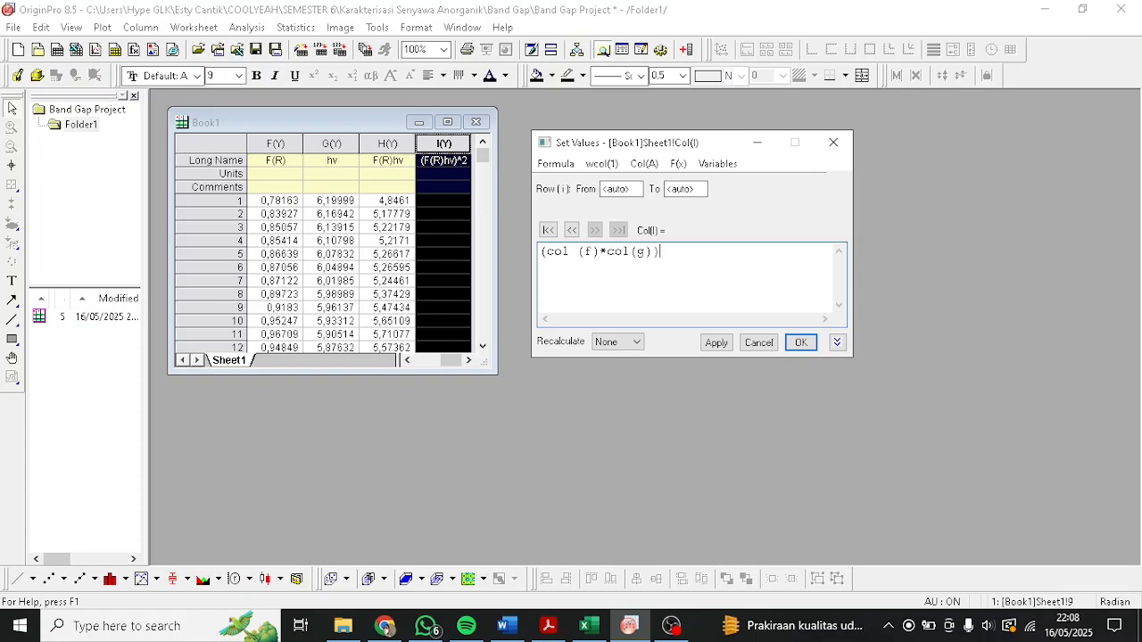
{"action": "type", "text": ")^2"}
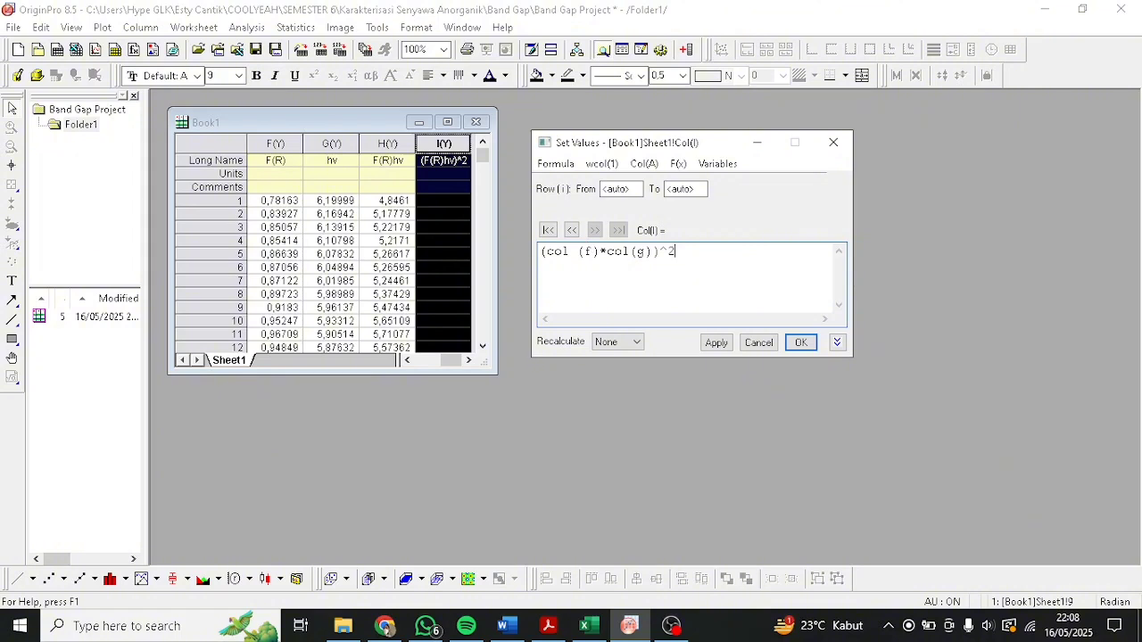
{"action": "left_click", "coordinate": [801, 343]}
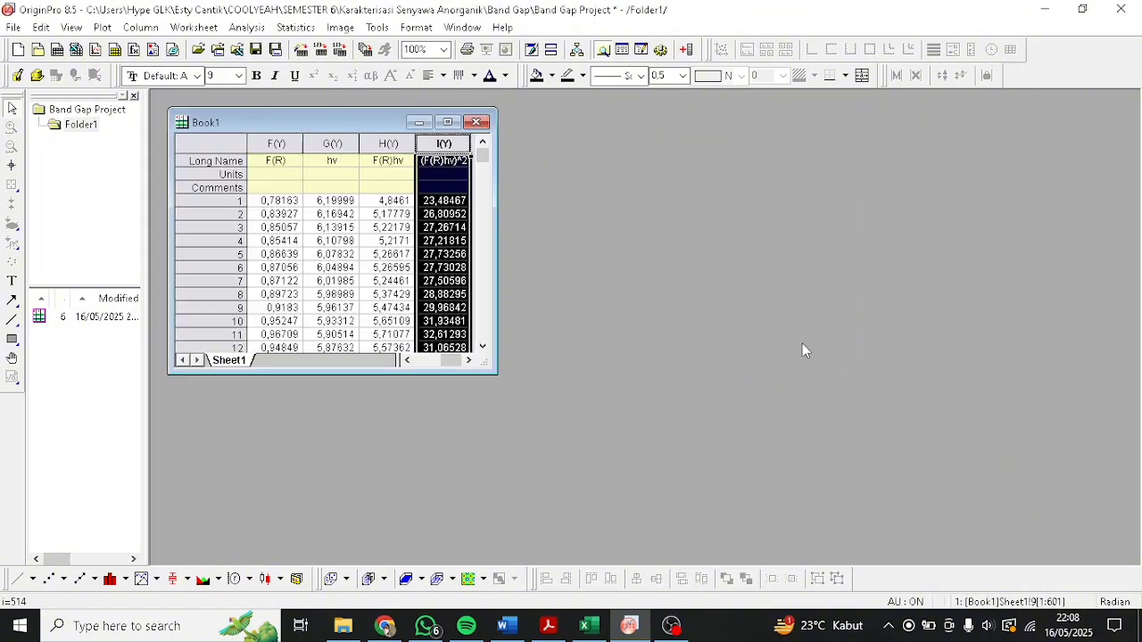
{"action": "left_click", "coordinate": [453, 163]}
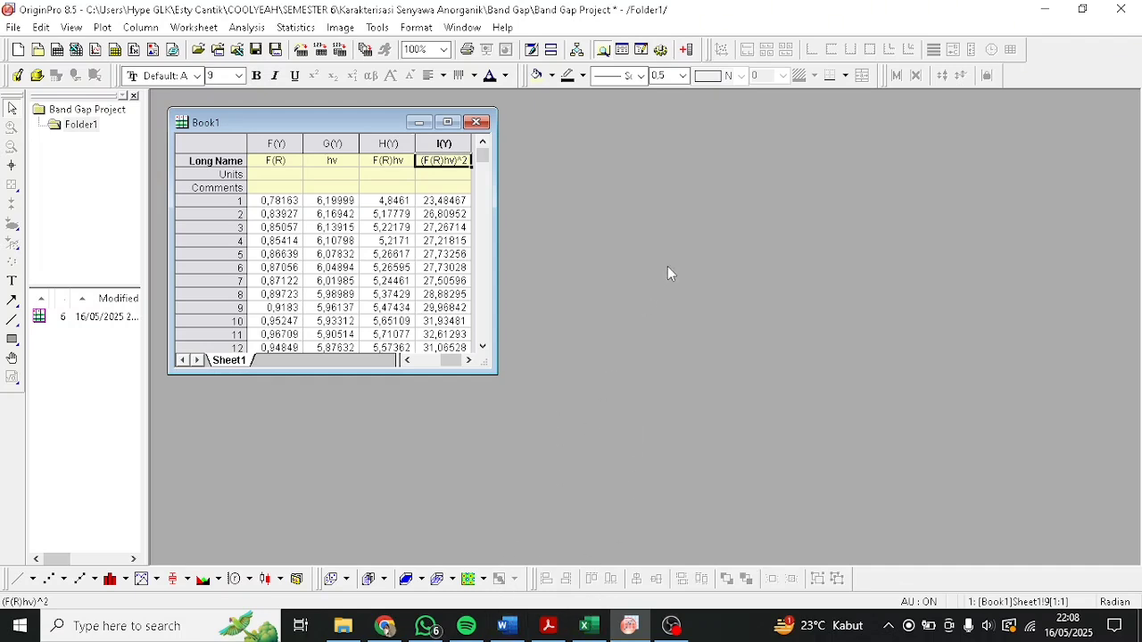
- Switch to the Acrobat PDF and select the y-axis expression for the Kubelka-Munk plot in the direct allowed Tauc equation section
{"action": "left_click", "coordinate": [548, 625]}
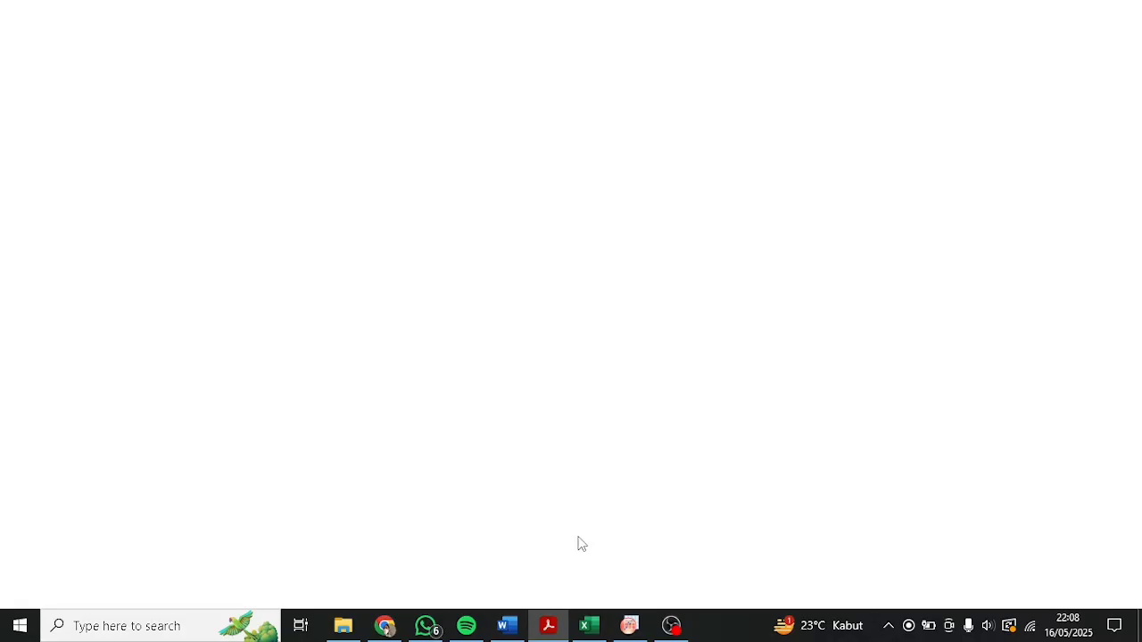
{"action": "scroll", "coordinate": [738, 367], "scroll_direction": "up", "scroll_amount": 3}
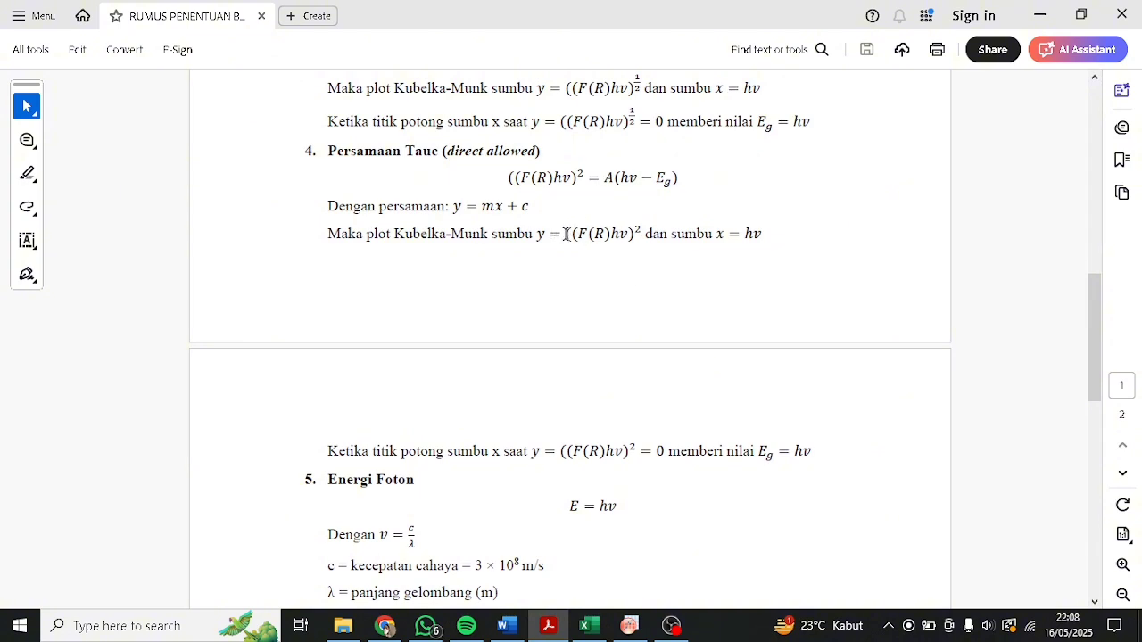
{"action": "left_click_drag", "start_coordinate": [566, 234], "coordinate": [642, 232]}
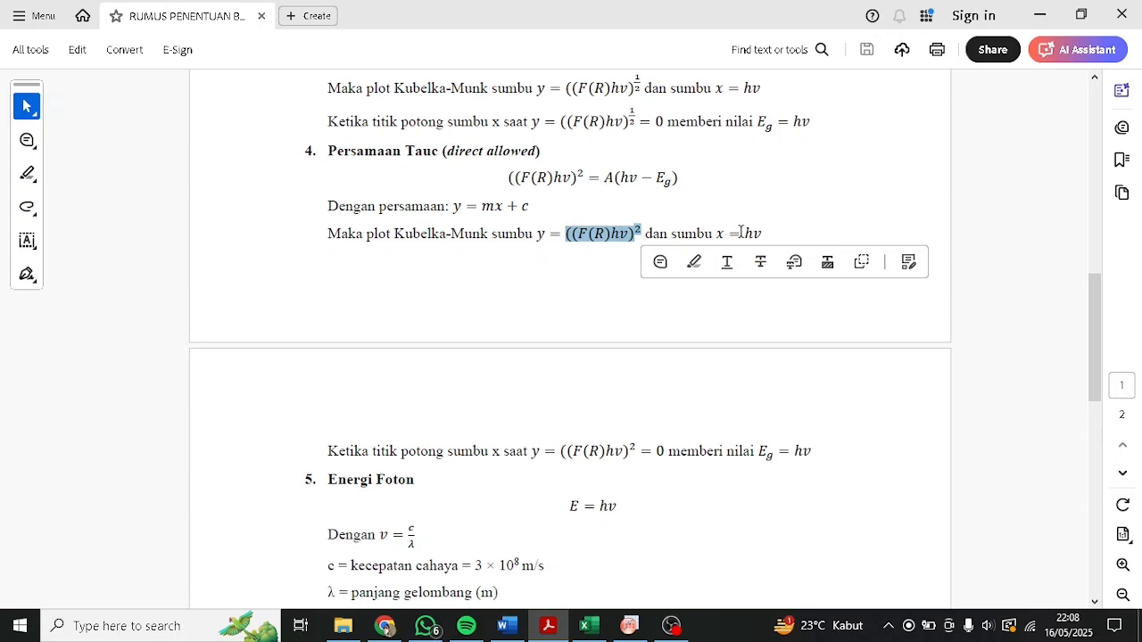
- Select the x-axis expression hv in the direct allowed Tauc section of the PDF and return to OriginPro
{"action": "left_click_drag", "start_coordinate": [744, 234], "coordinate": [764, 234]}
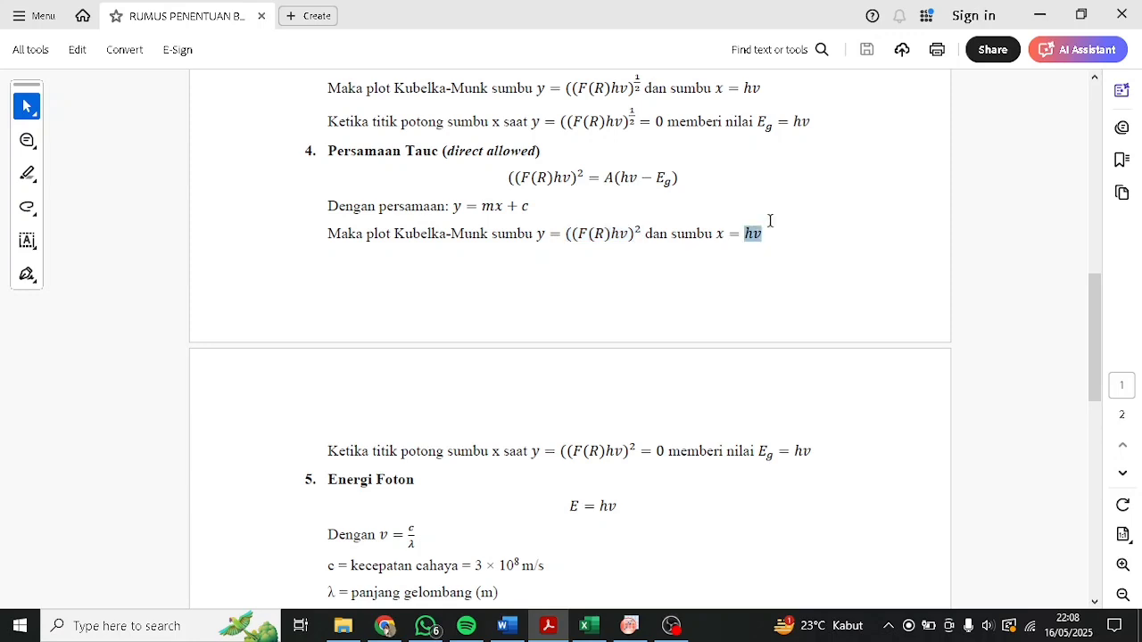
{"action": "left_click", "coordinate": [1056, 17]}
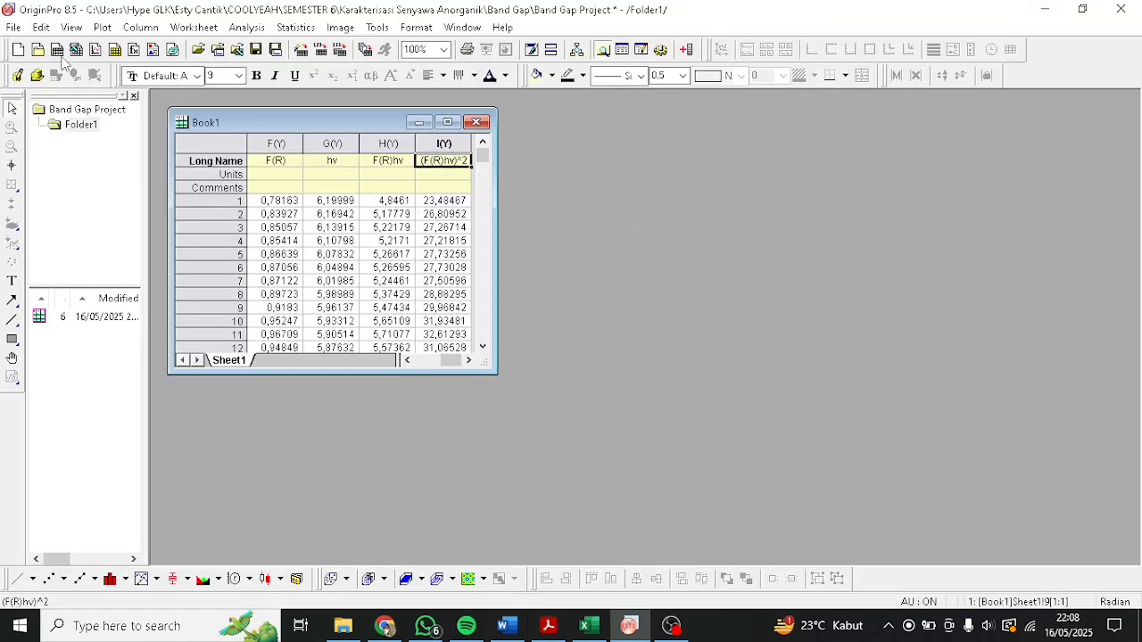
- Create a line plot with hv (column G) as X and (F(R)hv)^2 (column I) as Y, and maximize the graph window
{"action": "mouse_move", "coordinate": [119, 47]}
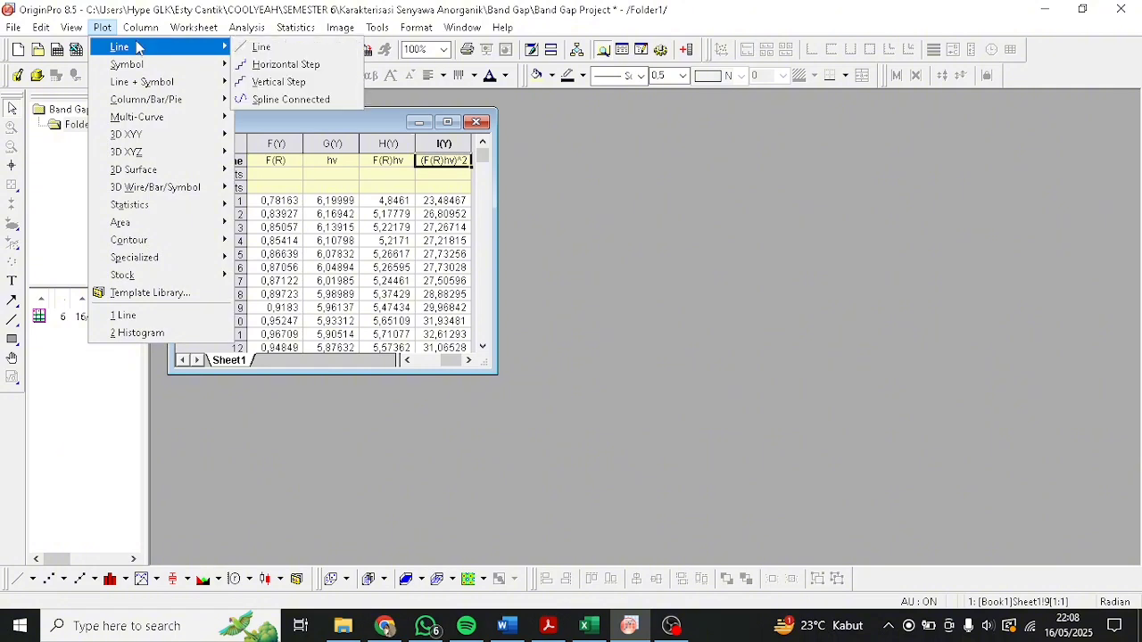
{"action": "left_click", "coordinate": [268, 45]}
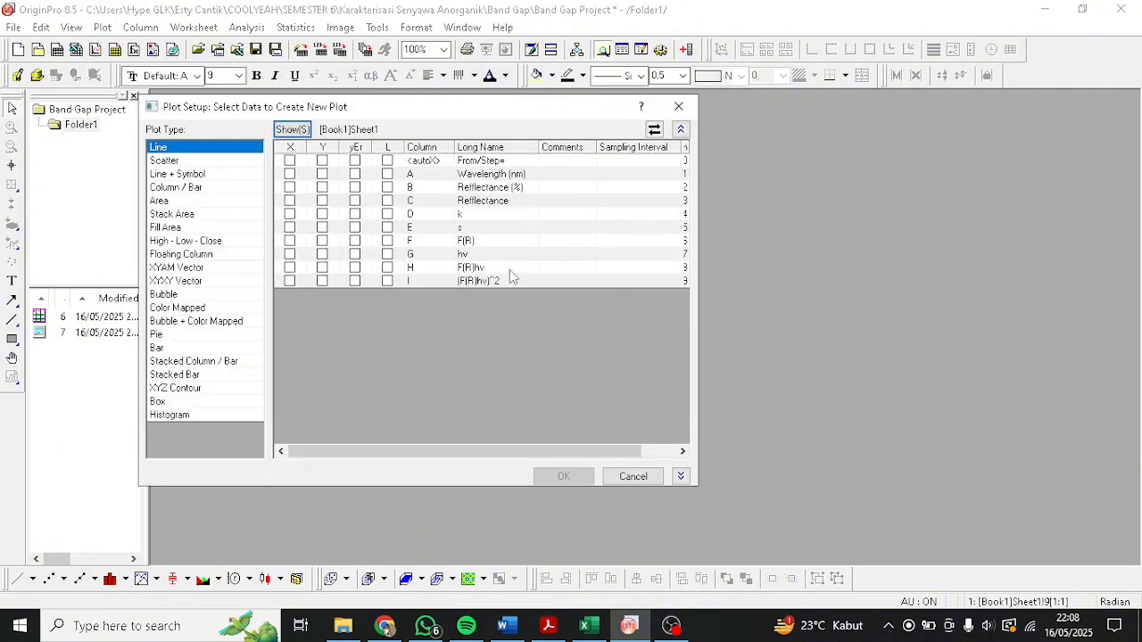
{"action": "left_click", "coordinate": [290, 254]}
{"action": "left_click", "coordinate": [322, 281]}
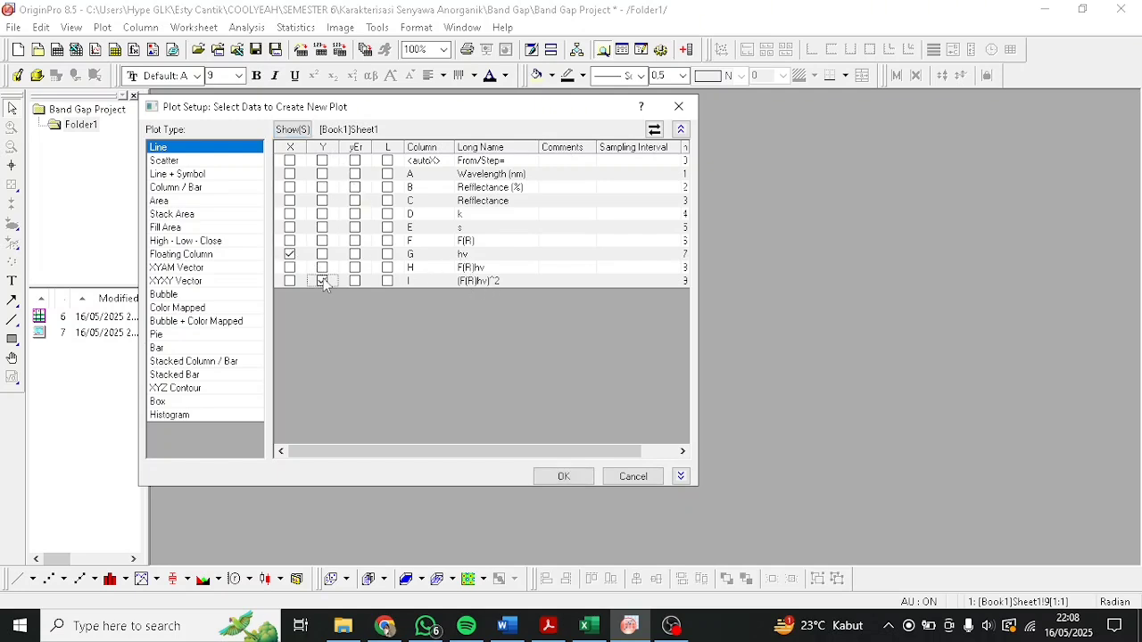
{"action": "left_click", "coordinate": [561, 477]}
{"action": "left_click", "coordinate": [555, 143]}
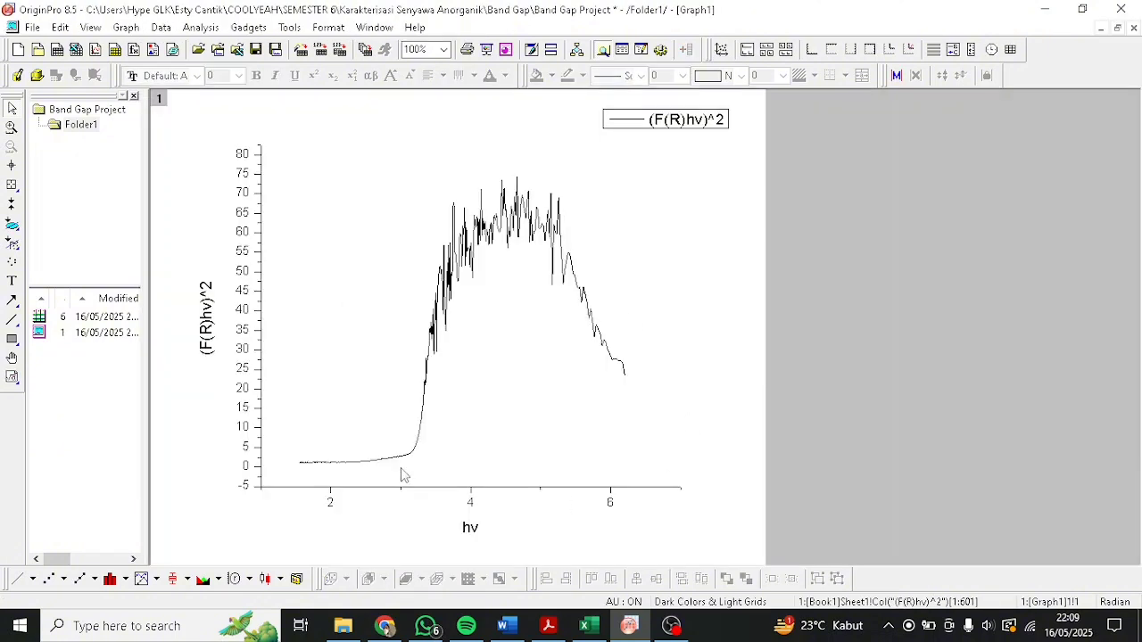
- Set the graph's vertical axis scale to start from 0
{"action": "double_click", "coordinate": [330, 505]}
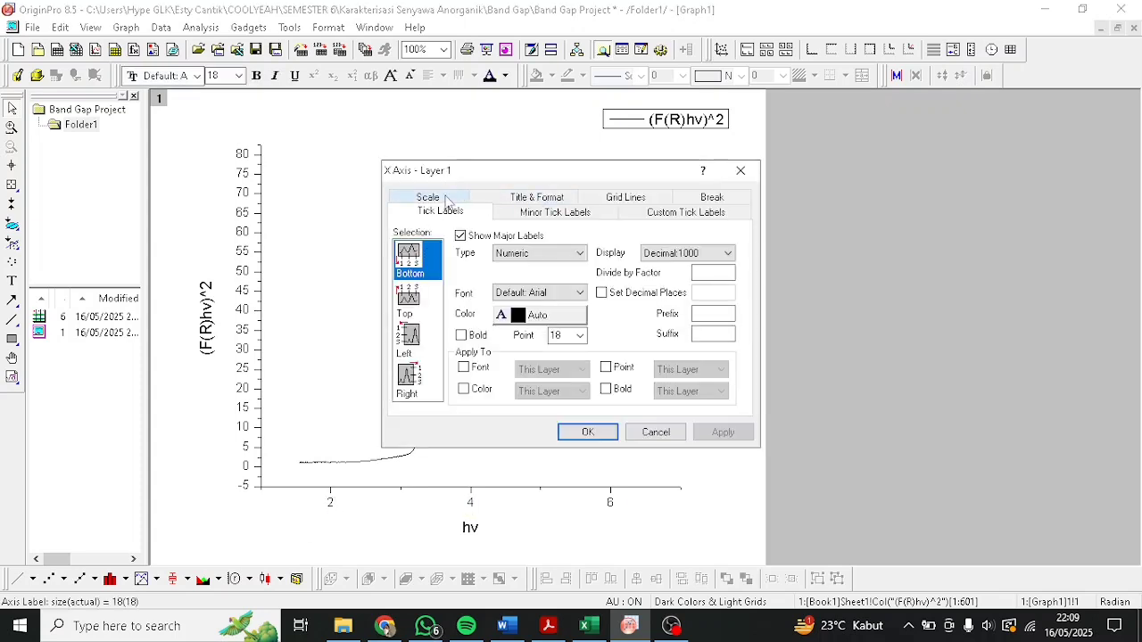
{"action": "left_click", "coordinate": [428, 197]}
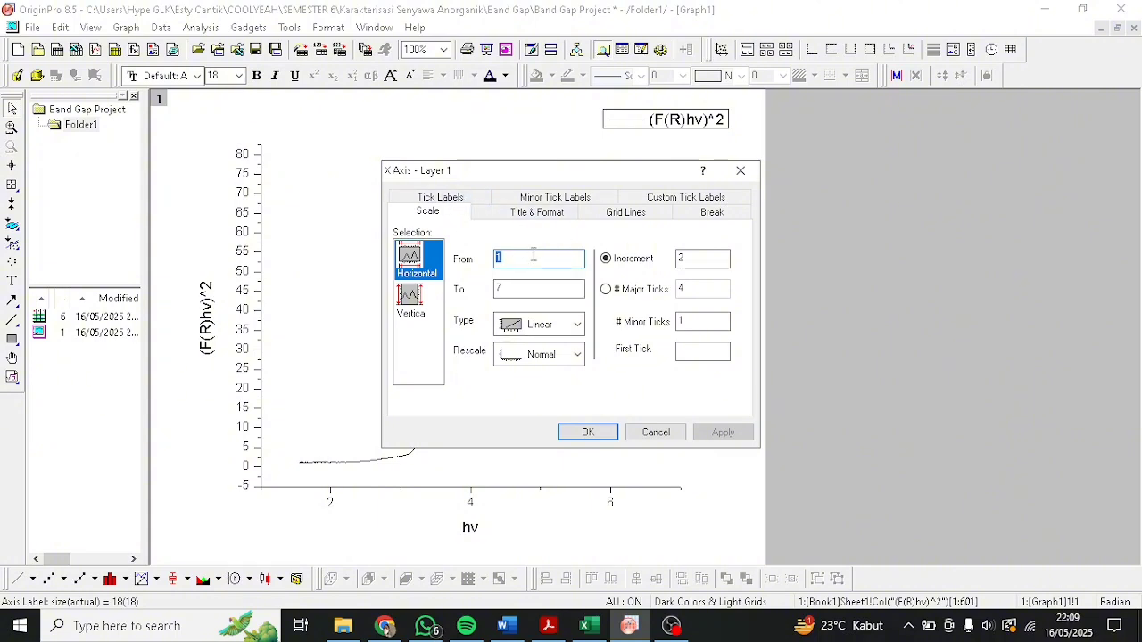
{"action": "left_click", "coordinate": [410, 301]}
{"action": "left_click", "coordinate": [536, 260]}
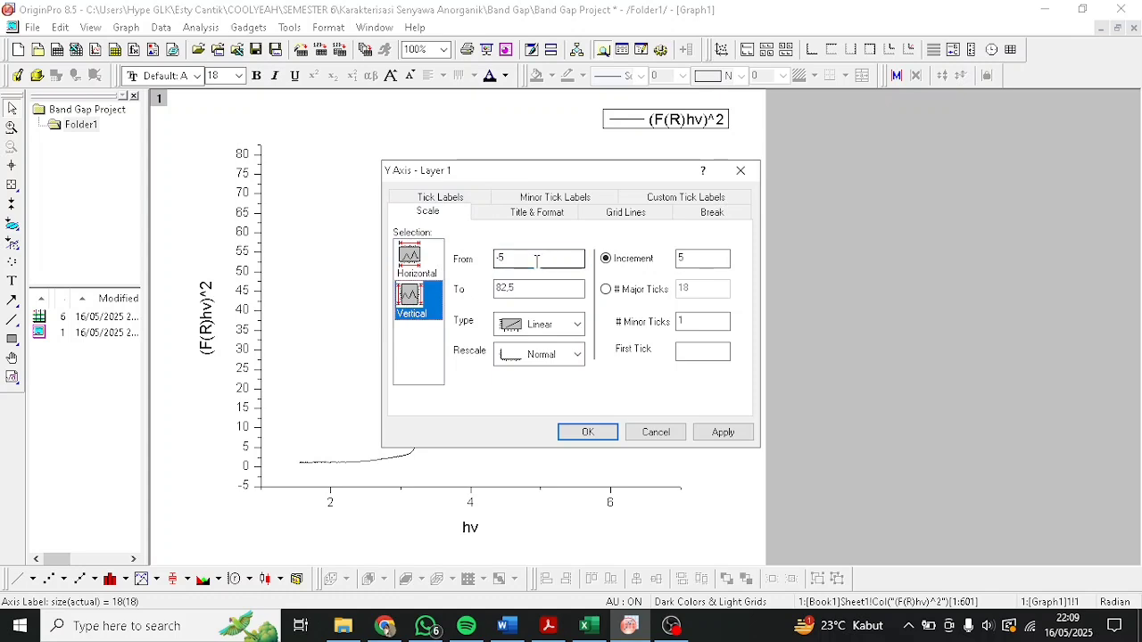
{"action": "left_click_drag", "start_coordinate": [536, 259], "coordinate": [451, 268]}
{"action": "type", "text": "0"}
{"action": "key", "text": "Return"}
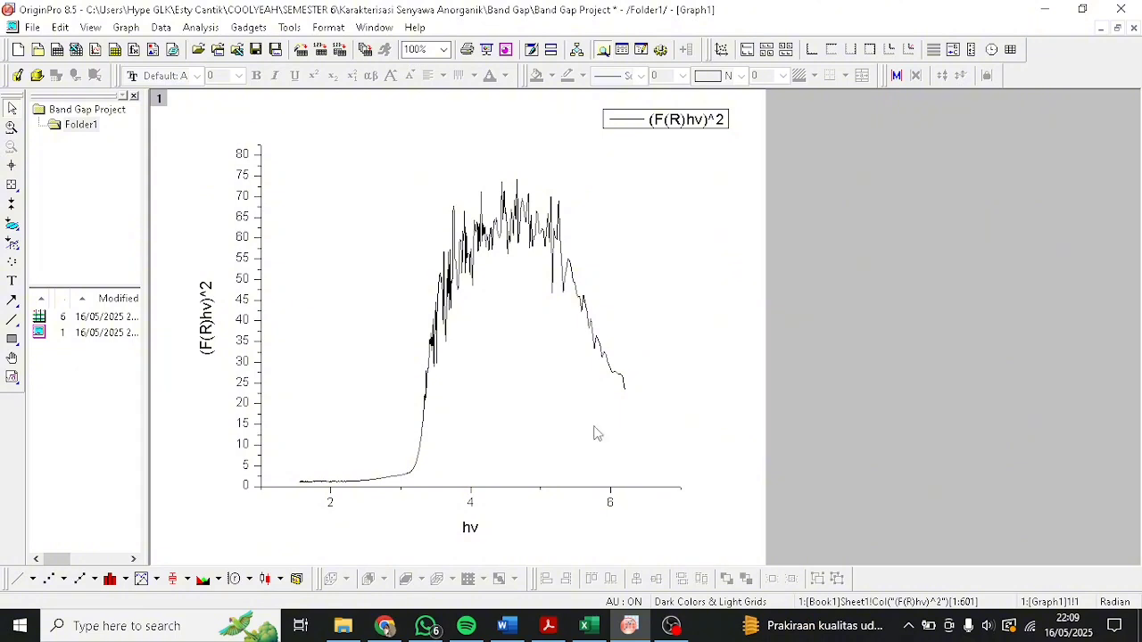
- Draw a straight tangent line along the steep linear rise of the curve, extending it down just past the hv axis
{"action": "scroll", "coordinate": [539, 494], "scroll_direction": "up", "scroll_amount": 3, "text": "ctrl"}
{"action": "left_click_drag", "start_coordinate": [309, 442], "coordinate": [393, 412]}
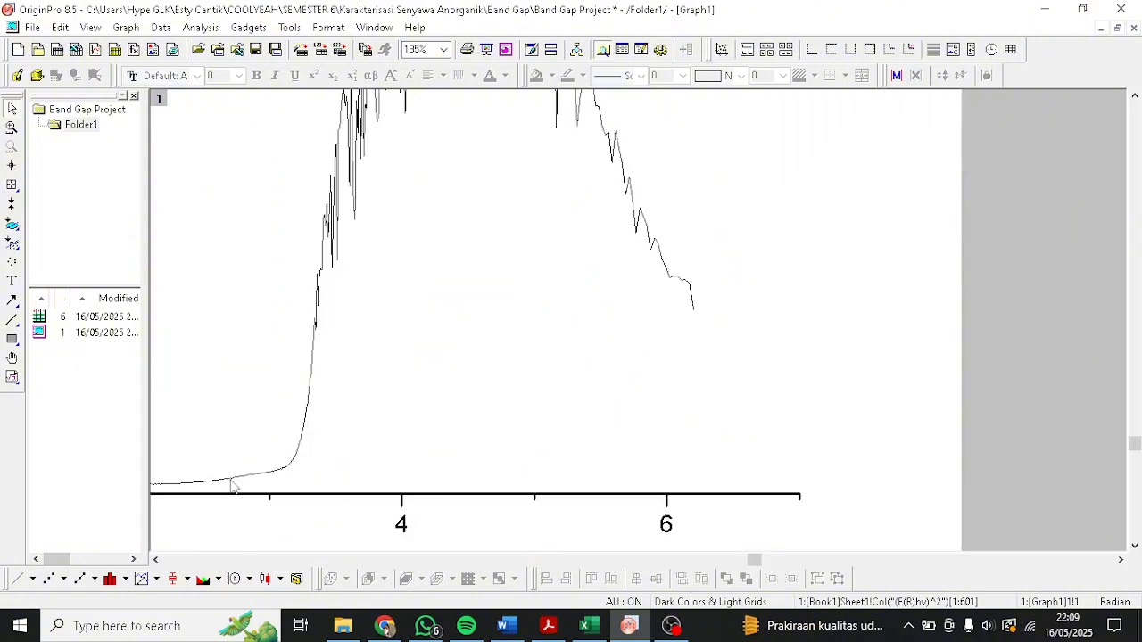
{"action": "scroll", "coordinate": [230, 479], "scroll_direction": "down", "scroll_amount": 2, "text": "ctrl"}
{"action": "scroll", "coordinate": [230, 480], "scroll_direction": "up", "scroll_amount": 5, "text": "ctrl"}
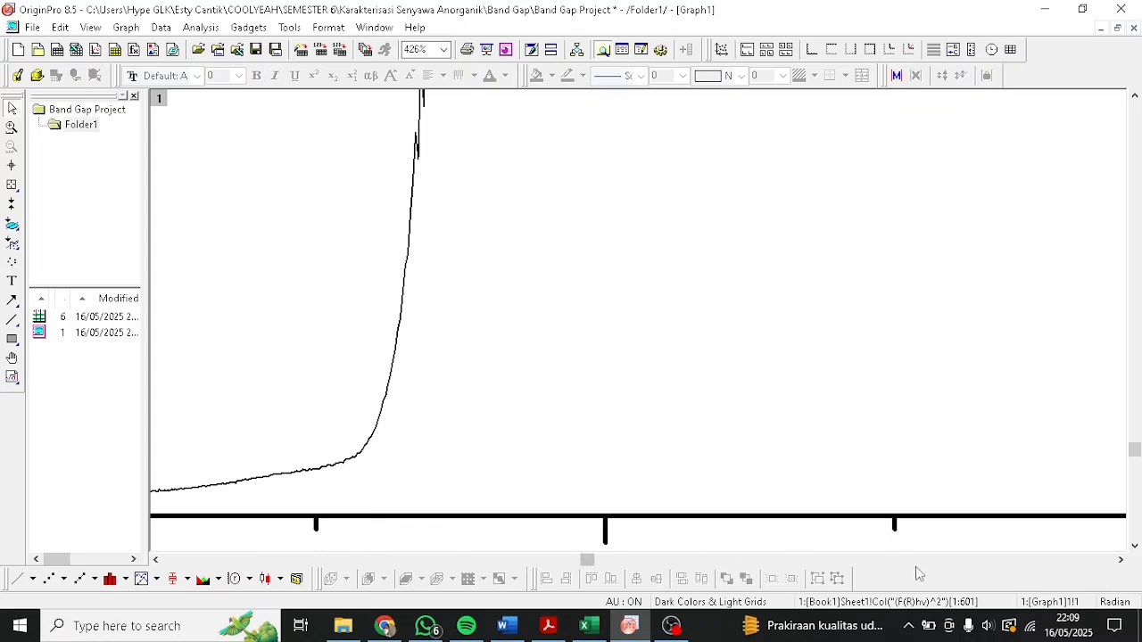
{"action": "scroll", "coordinate": [199, 408], "scroll_direction": "down", "scroll_amount": 4}
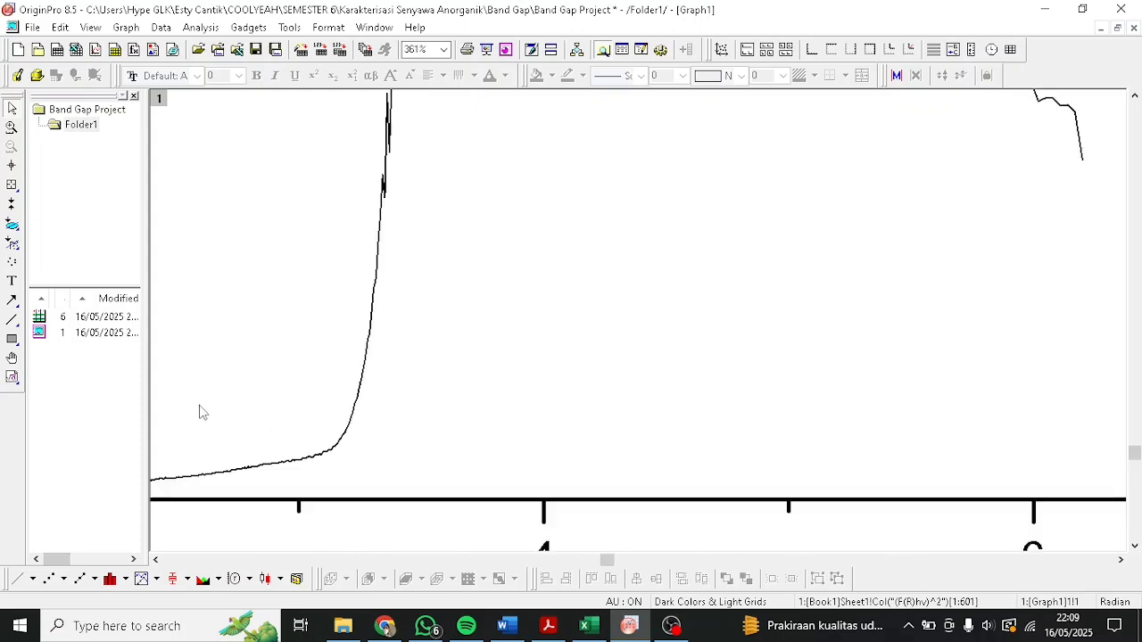
{"action": "scroll", "coordinate": [194, 416], "scroll_direction": "down", "scroll_amount": 2}
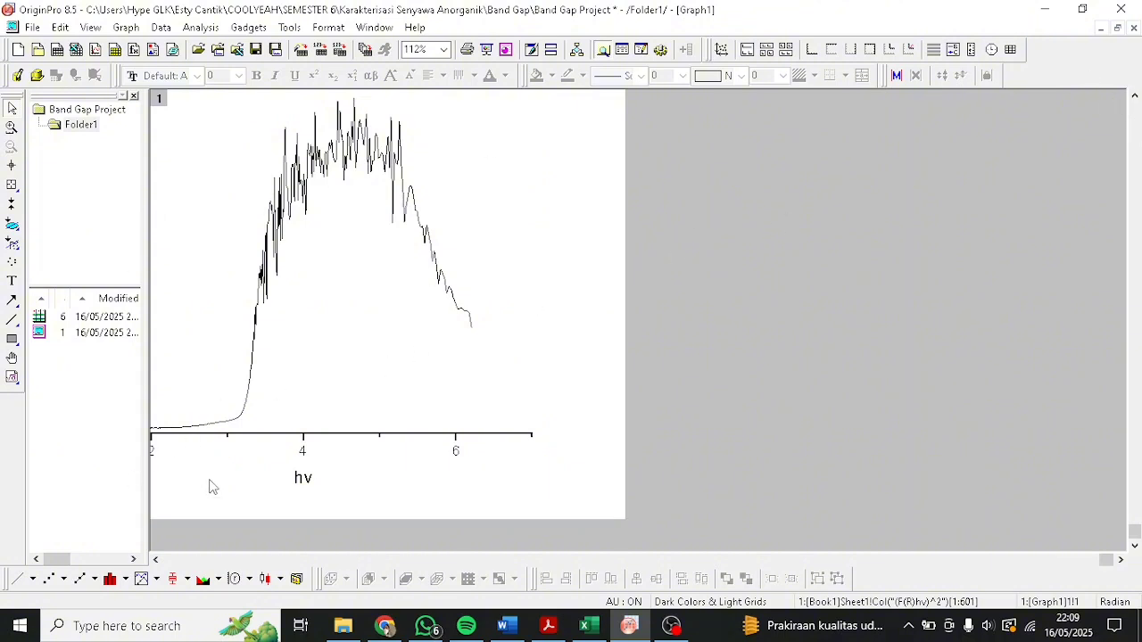
{"action": "scroll", "coordinate": [251, 451], "scroll_direction": "up", "scroll_amount": 2}
{"action": "scroll", "coordinate": [246, 449], "scroll_direction": "up", "scroll_amount": 2}
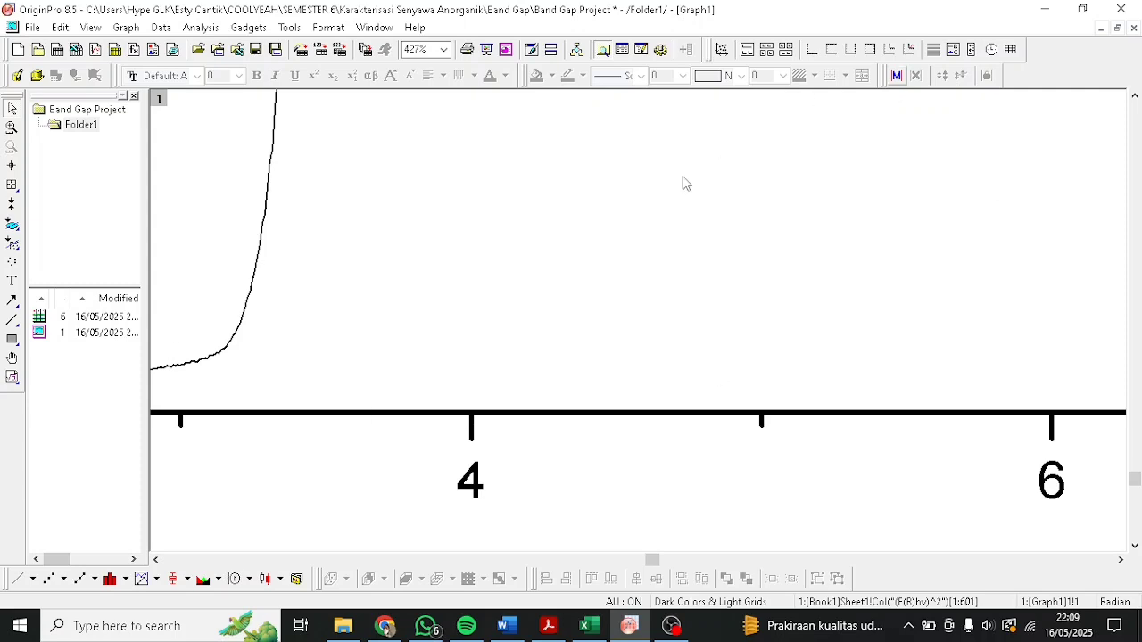
{"action": "scroll", "coordinate": [346, 300], "scroll_direction": "down", "scroll_amount": 3}
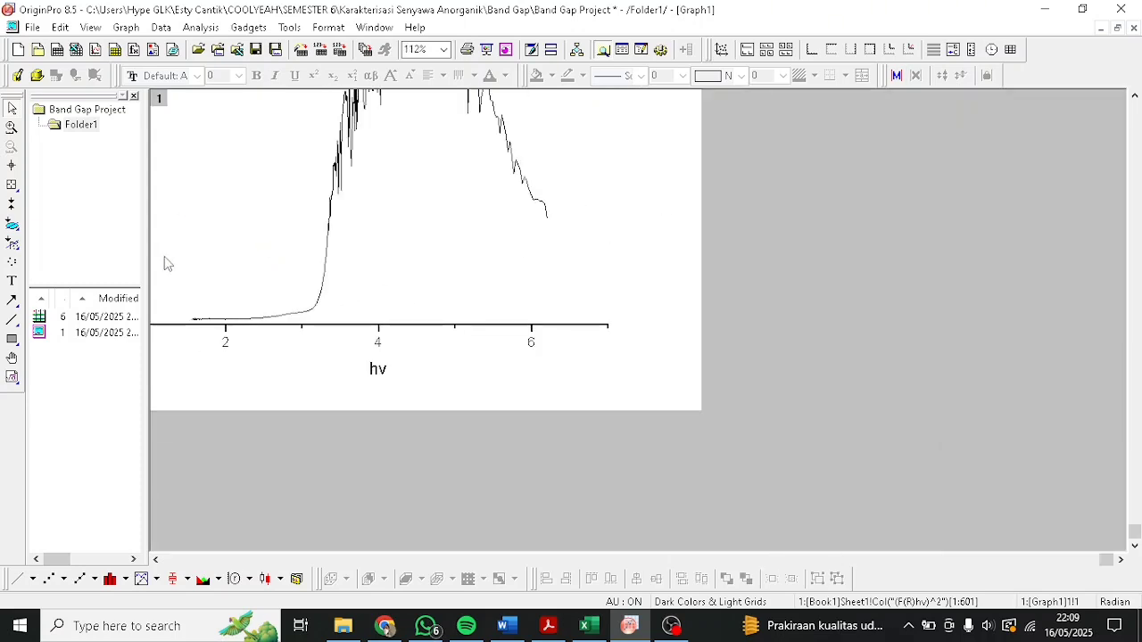
{"action": "scroll", "coordinate": [166, 259], "scroll_direction": "up", "scroll_amount": 3}
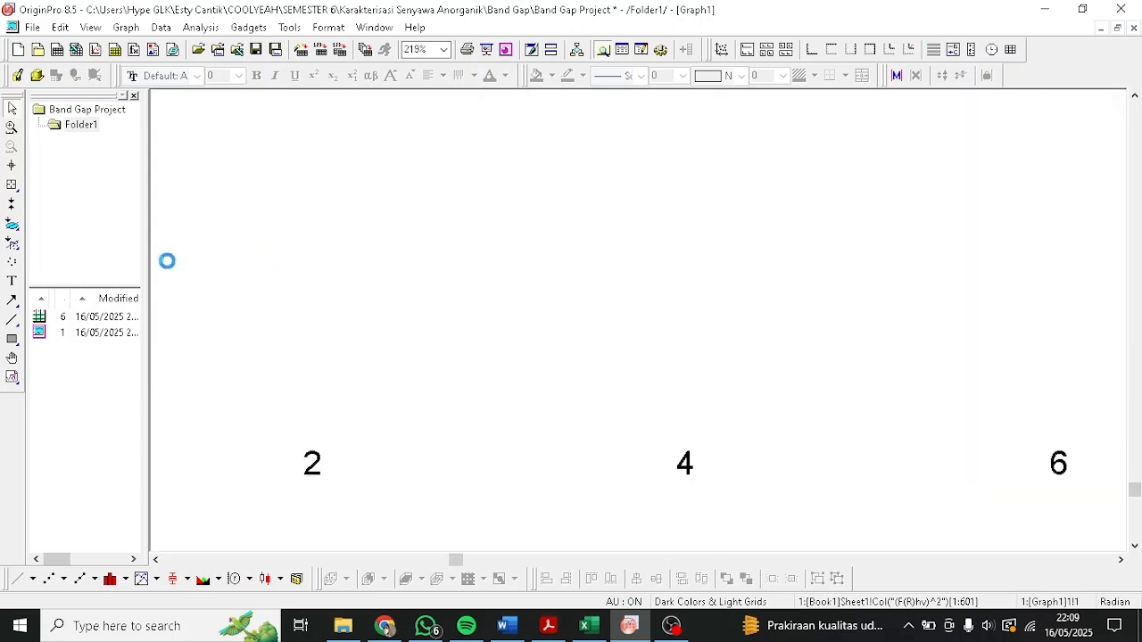
{"action": "left_click", "coordinate": [12, 321]}
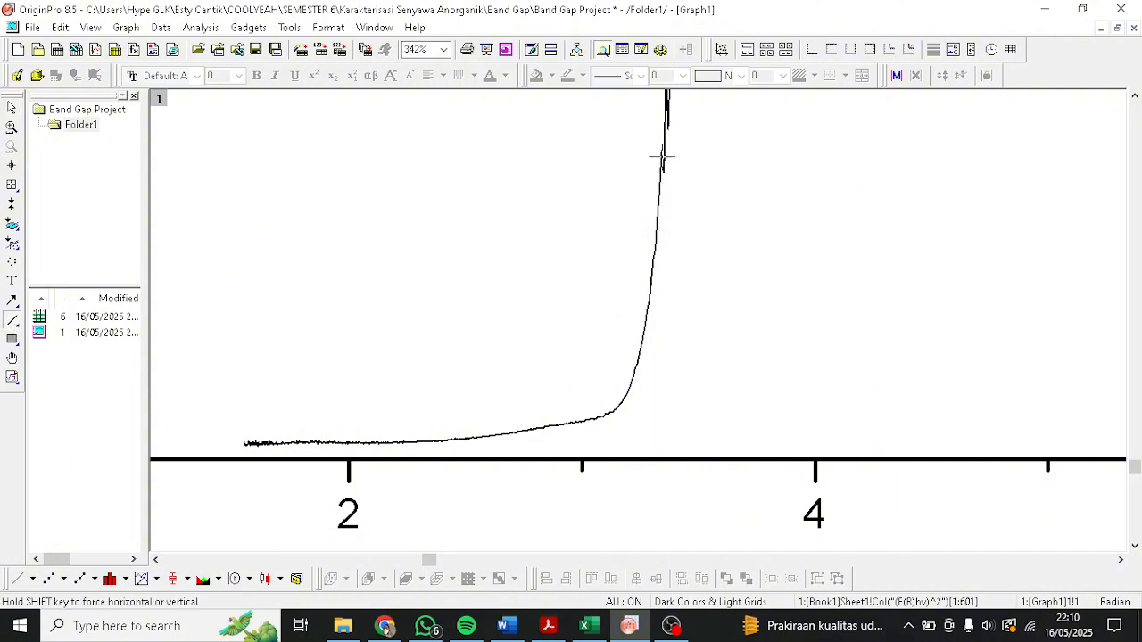
{"action": "left_click_drag", "start_coordinate": [661, 156], "coordinate": [637, 486]}
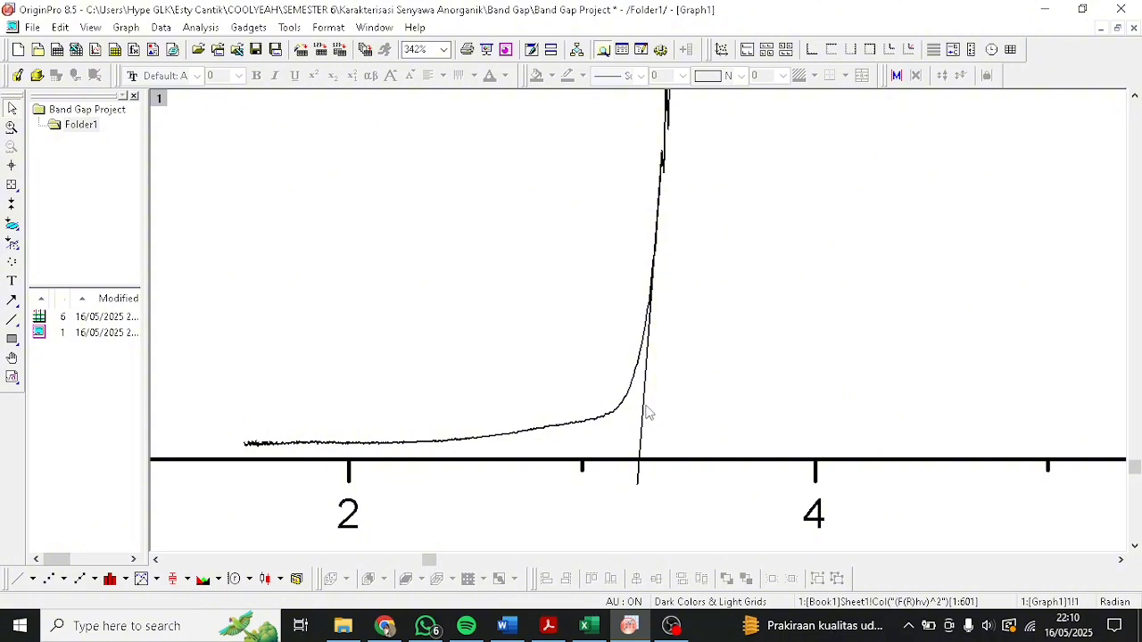
- Change the color of the tangent line to red
{"action": "double_click", "coordinate": [649, 412]}
{"action": "left_click", "coordinate": [575, 241]}
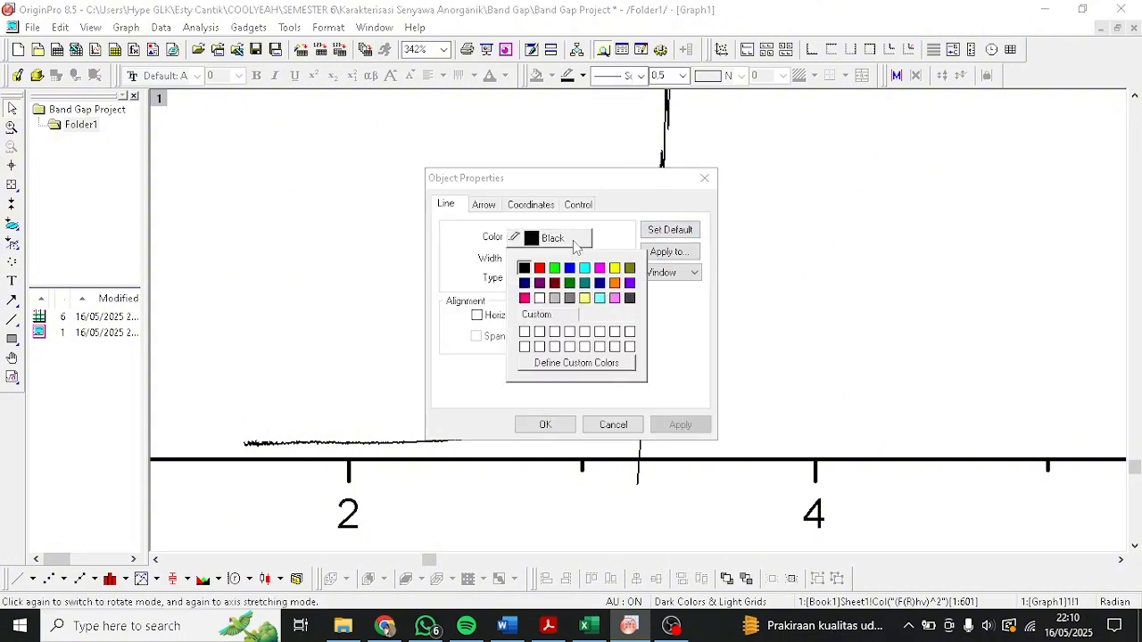
{"action": "left_click", "coordinate": [539, 268]}
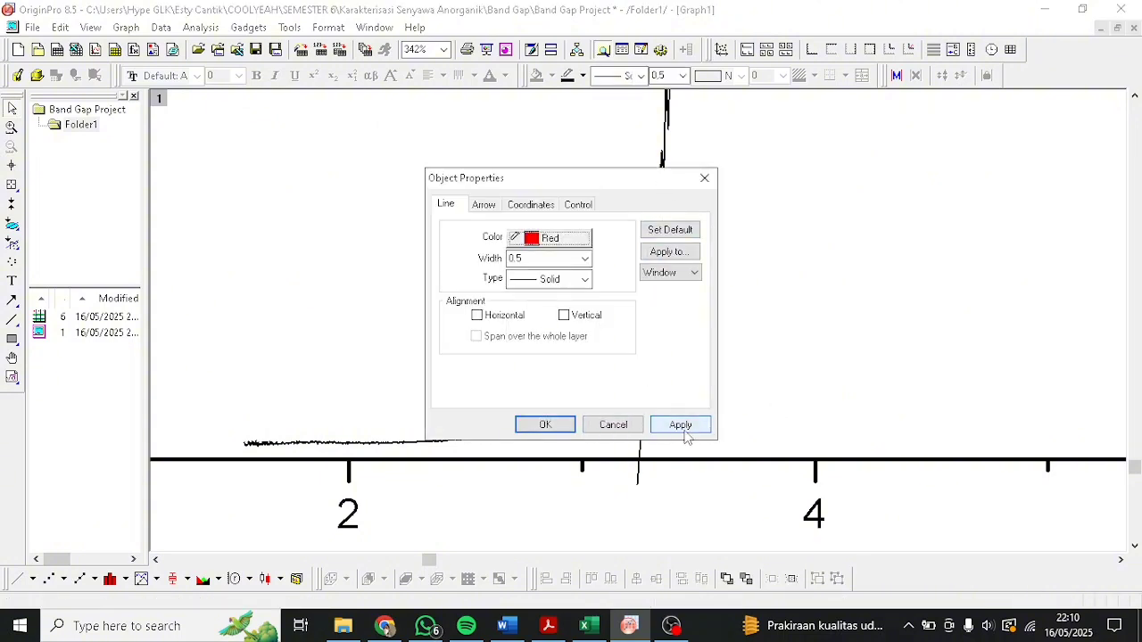
{"action": "left_click", "coordinate": [681, 425]}
{"action": "left_click", "coordinate": [545, 425]}
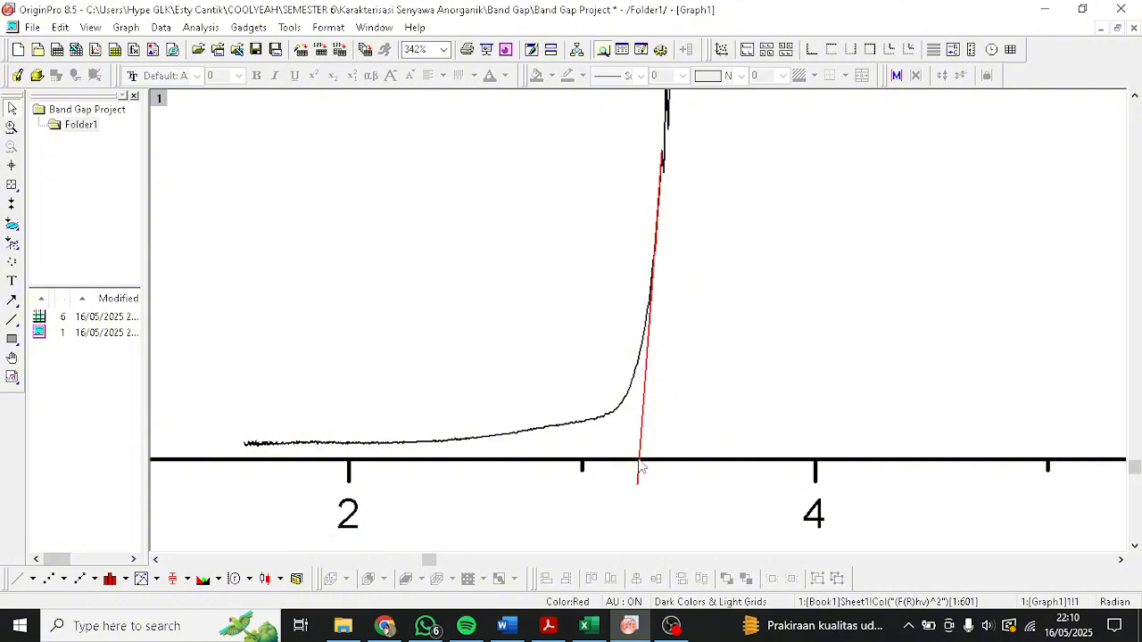
- Switch to the Acrobat PDF, review the direct allowed condition for y = 0 and Eg = hv, and return to OriginPro
{"action": "left_click", "coordinate": [548, 625]}
{"action": "scroll", "coordinate": [747, 323], "scroll_direction": "up", "scroll_amount": 1}
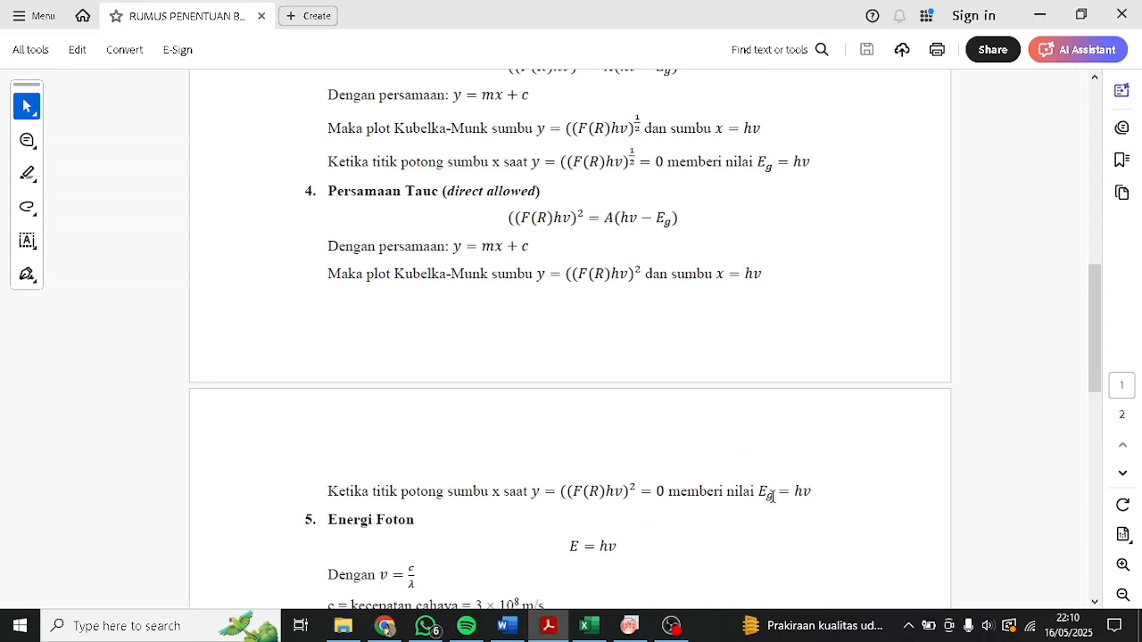
{"action": "left_click_drag", "start_coordinate": [759, 496], "coordinate": [812, 497]}
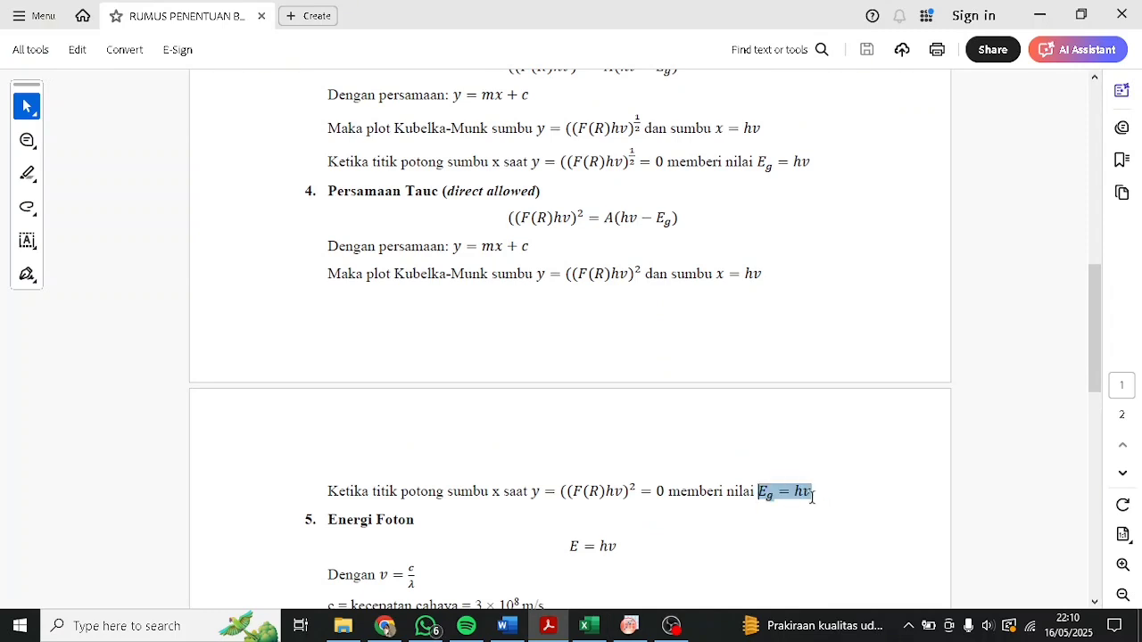
{"action": "left_click", "coordinate": [637, 478]}
{"action": "left_click_drag", "start_coordinate": [544, 493], "coordinate": [723, 493]}
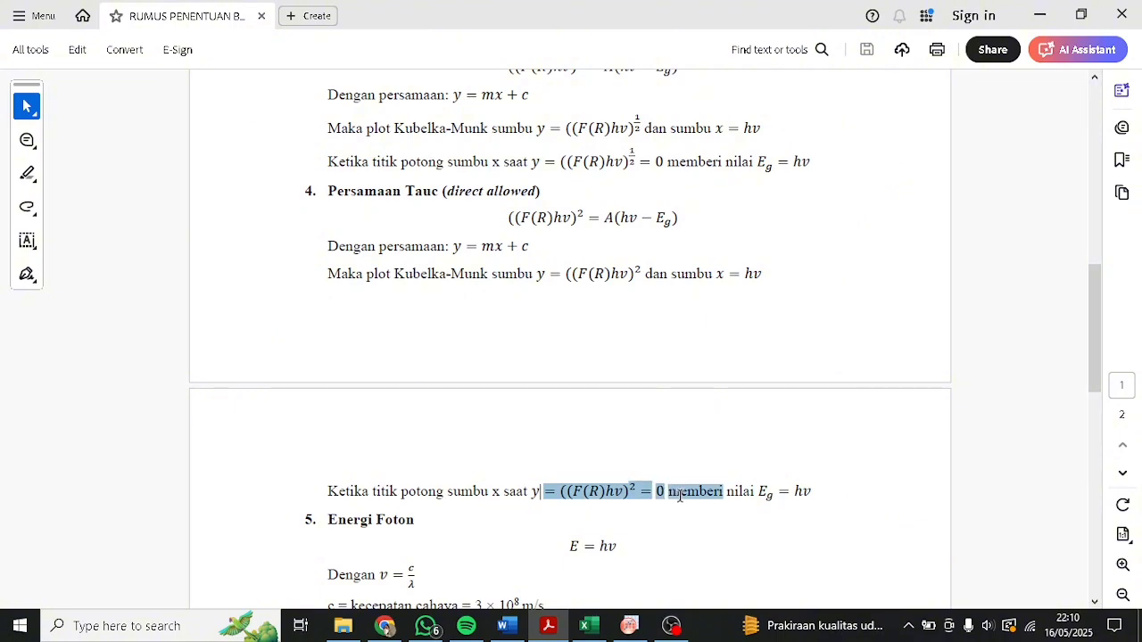
{"action": "left_click", "coordinate": [1038, 8]}
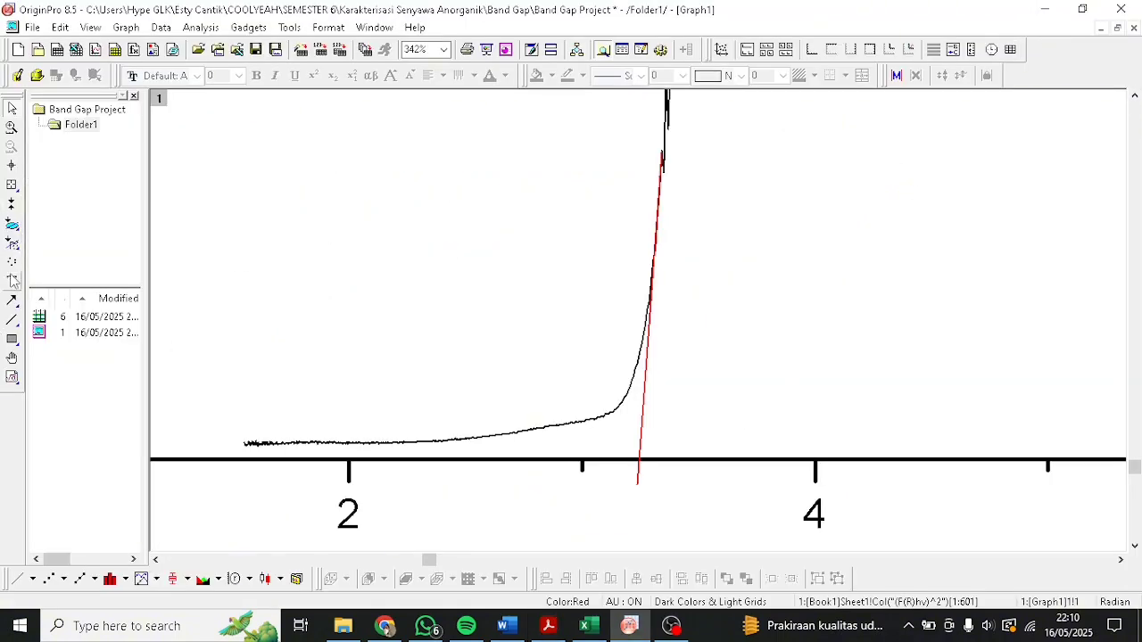
- Read the coordinates where the red tangent line crosses the hv axis with the Screen Reader tool
{"action": "left_click", "coordinate": [11, 167]}
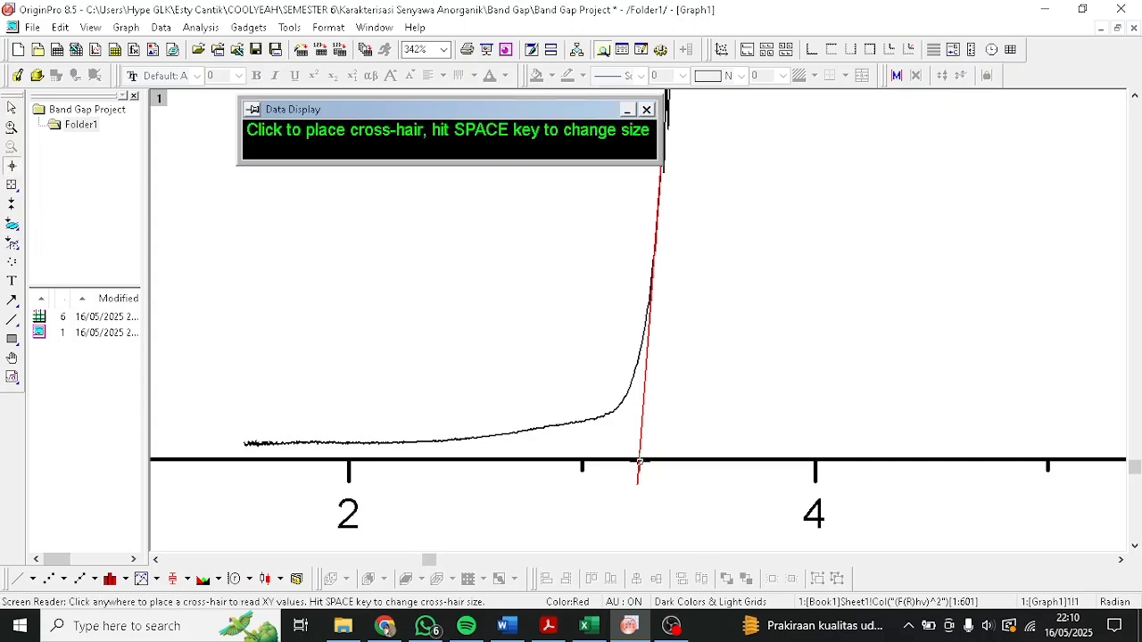
{"action": "left_click", "coordinate": [639, 459]}
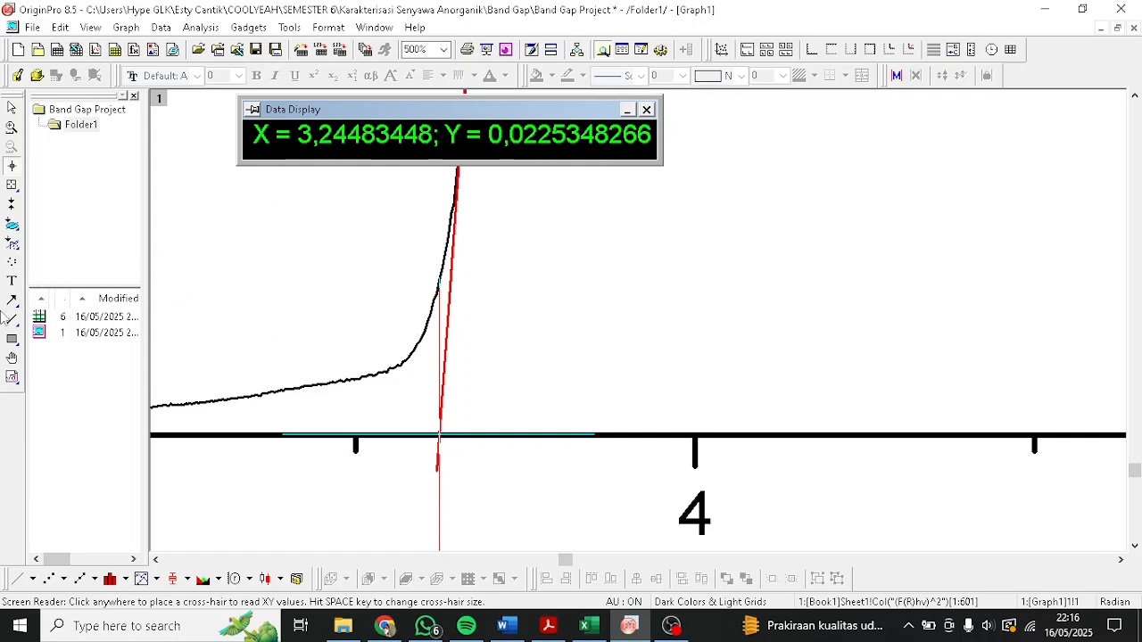
{"action": "key", "text": "Escape"}
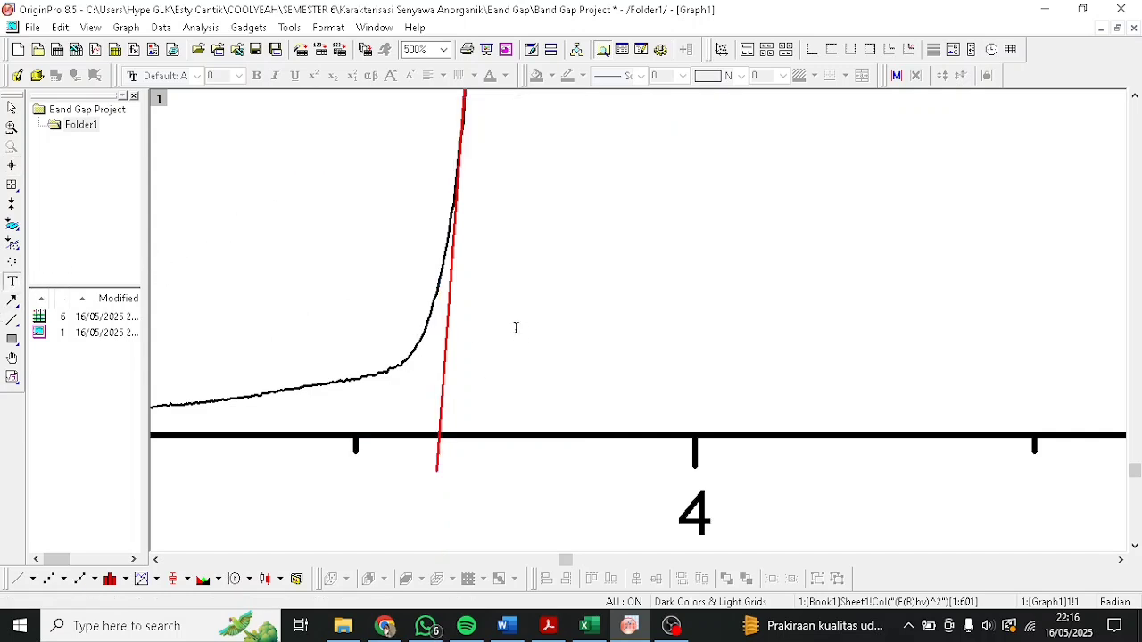
- Add the text label "Eg=3,2 eV" on the graph beside the tangent line's crossing with the hv axis
{"action": "scroll", "coordinate": [515, 327], "scroll_direction": "down", "scroll_amount": 2}
{"action": "scroll", "coordinate": [473, 298], "scroll_direction": "up", "scroll_amount": 1}
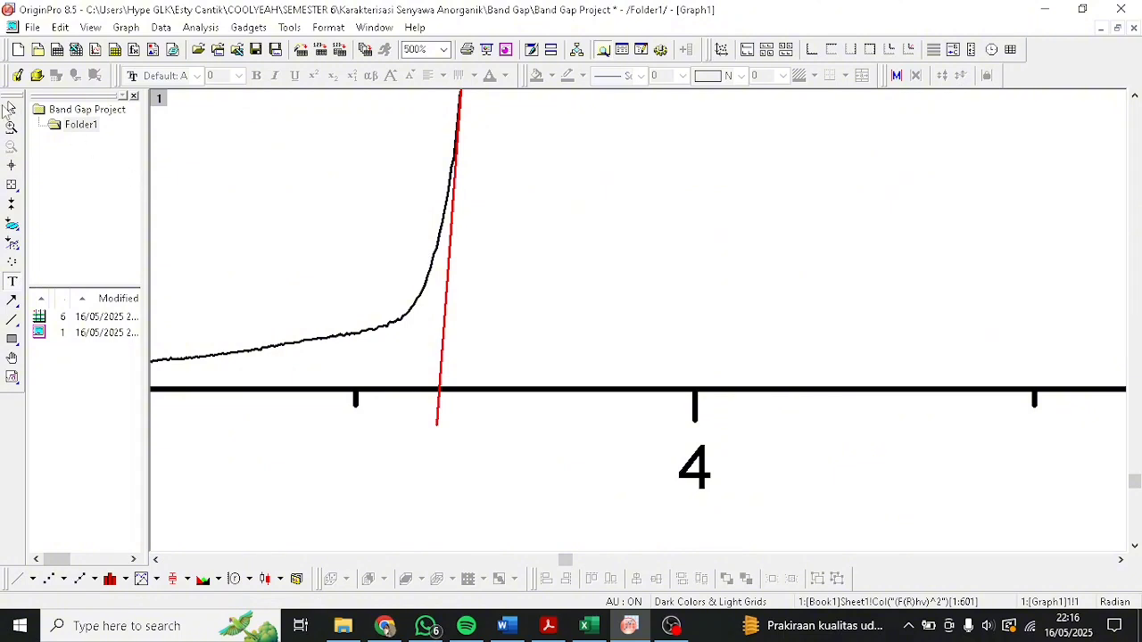
{"action": "scroll", "coordinate": [397, 221], "scroll_direction": "down", "scroll_amount": 4}
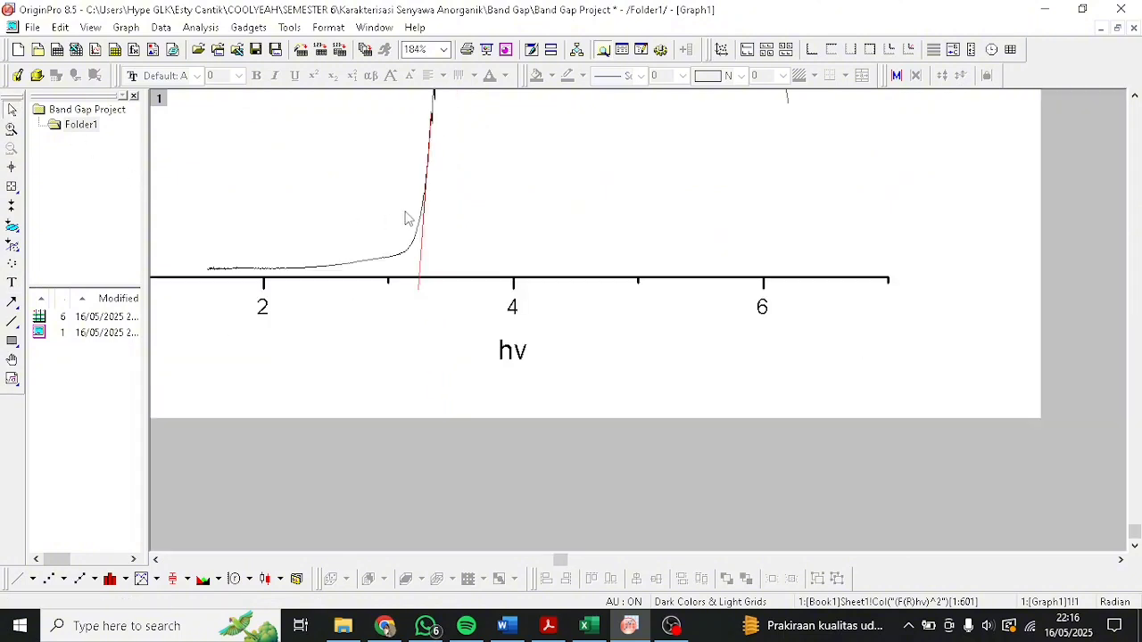
{"action": "scroll", "coordinate": [397, 213], "scroll_direction": "up", "scroll_amount": 5}
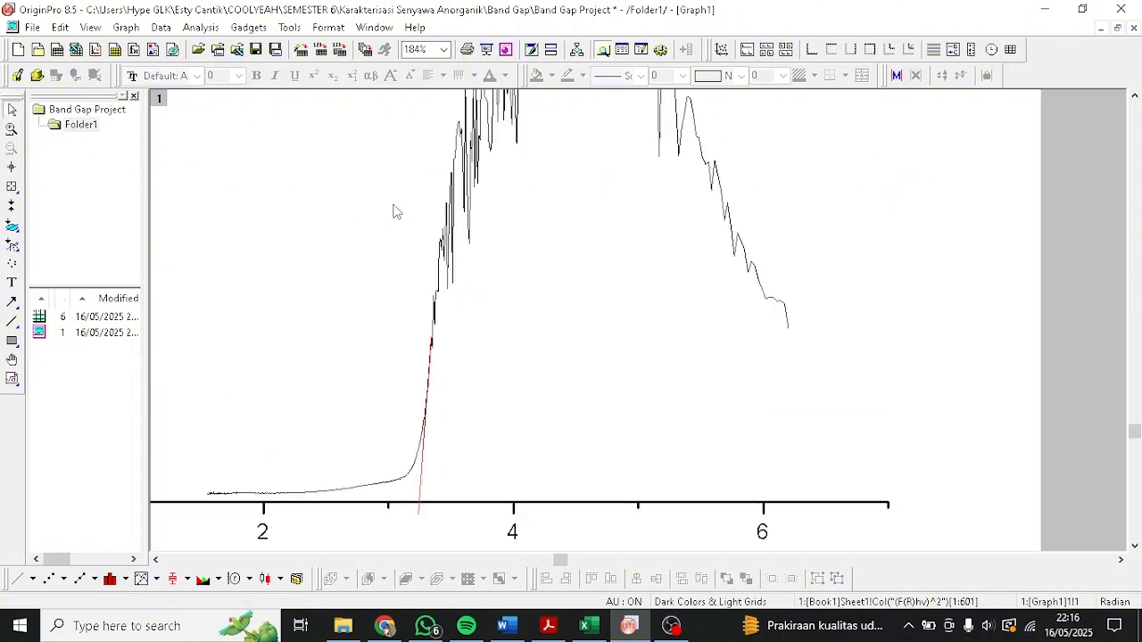
{"action": "left_click", "coordinate": [13, 287]}
{"action": "left_click", "coordinate": [430, 497]}
{"action": "type", "text": "E"}
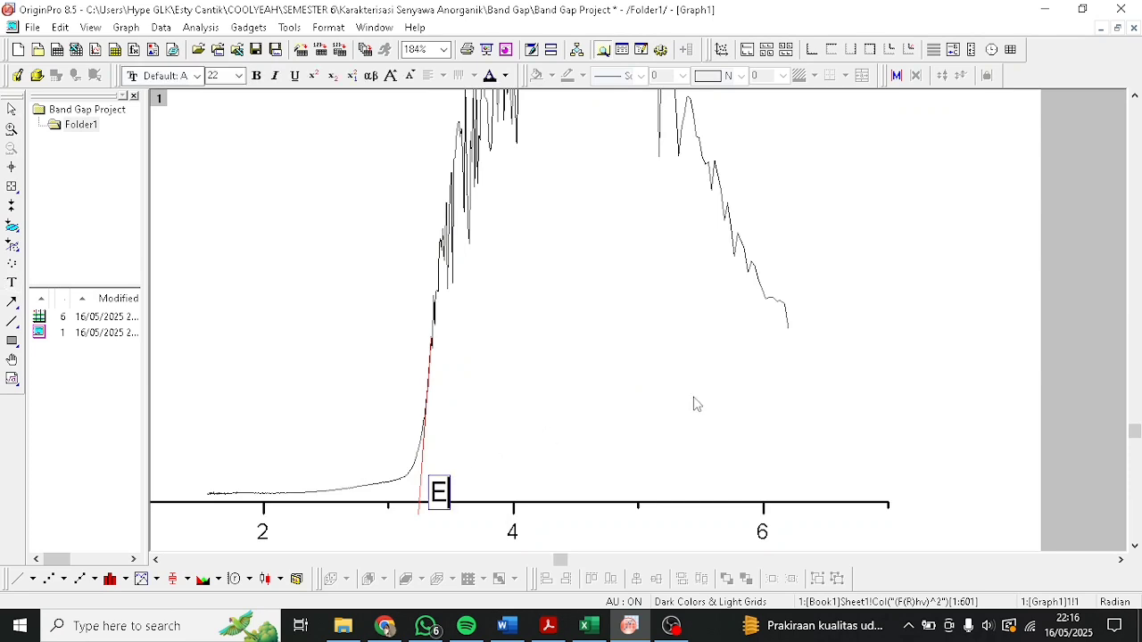
{"action": "type", "text": "g="}
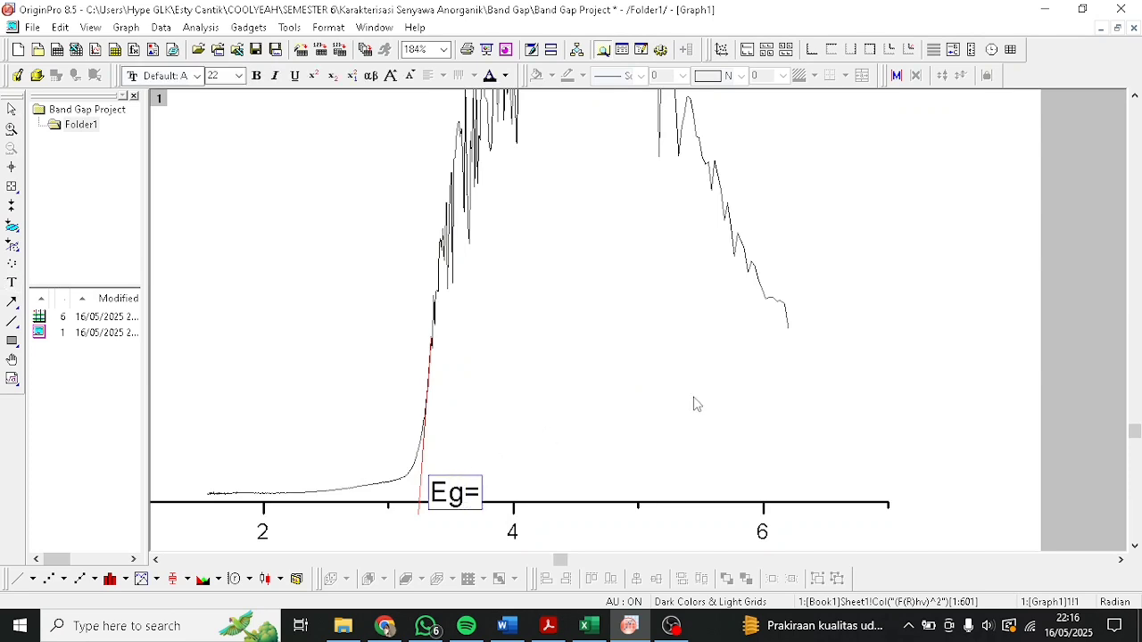
{"action": "type", "text": "3,2"}
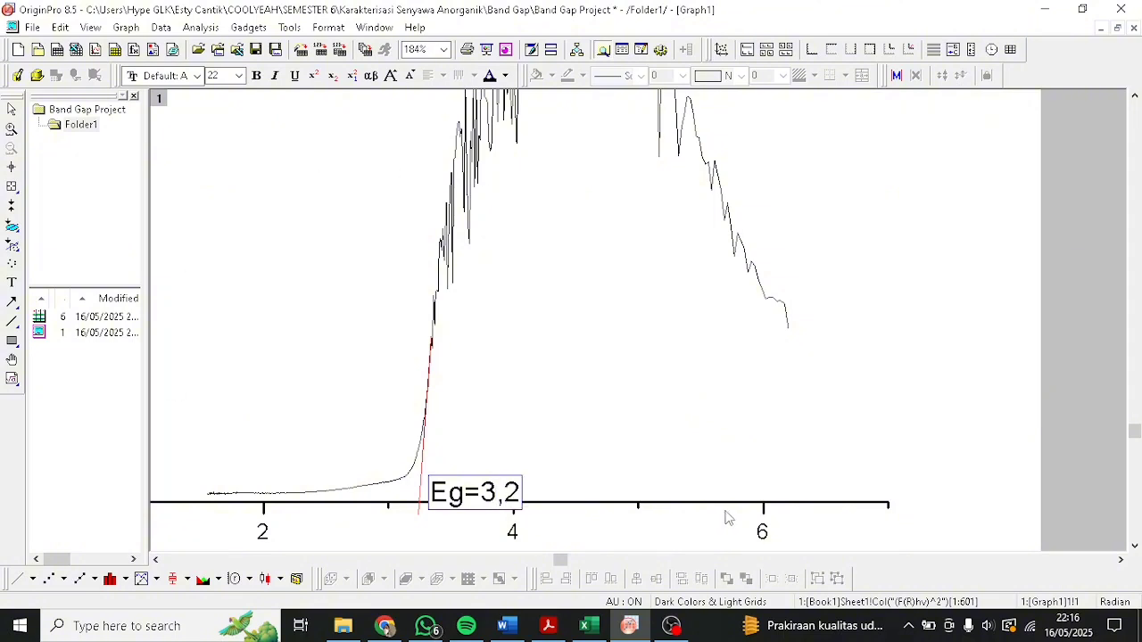
{"action": "type", "text": " eV"}
{"action": "left_click", "coordinate": [663, 469]}
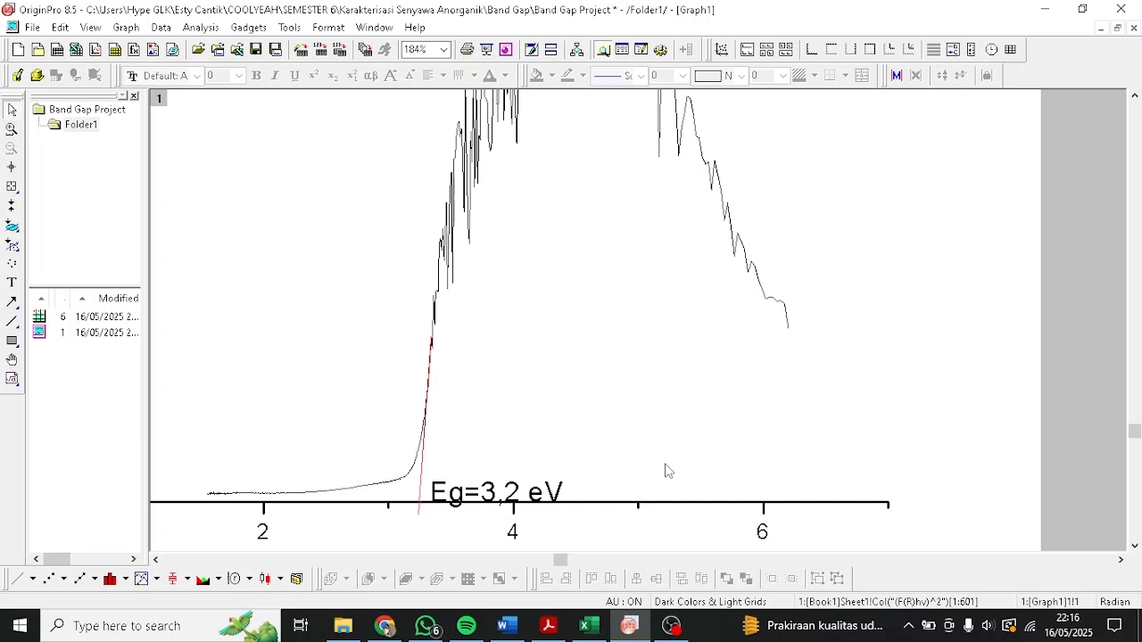
- Position the Eg label just above the hv axis next to the tangent line and shrink its text to about 20 pt
{"action": "left_click", "coordinate": [525, 487]}
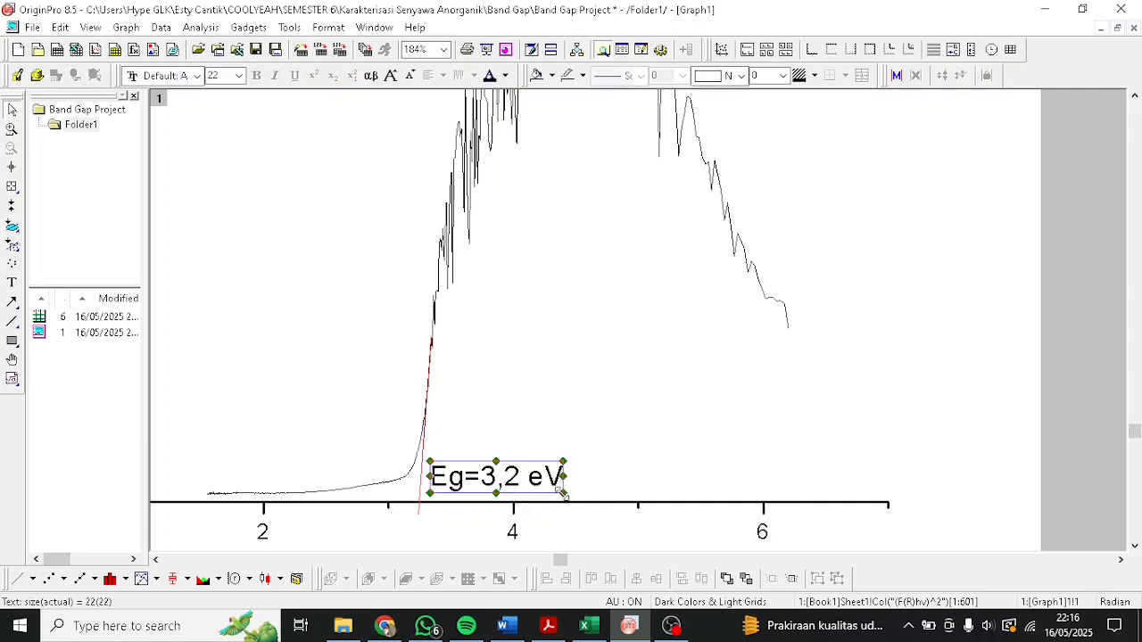
{"action": "left_click_drag", "start_coordinate": [563, 489], "coordinate": [526, 488]}
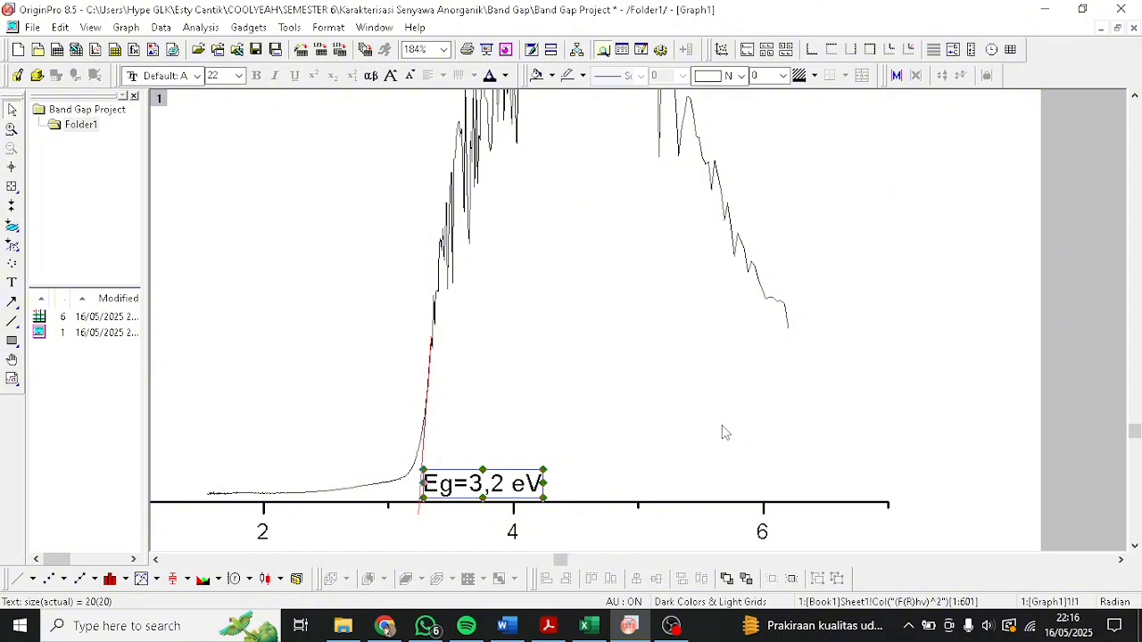